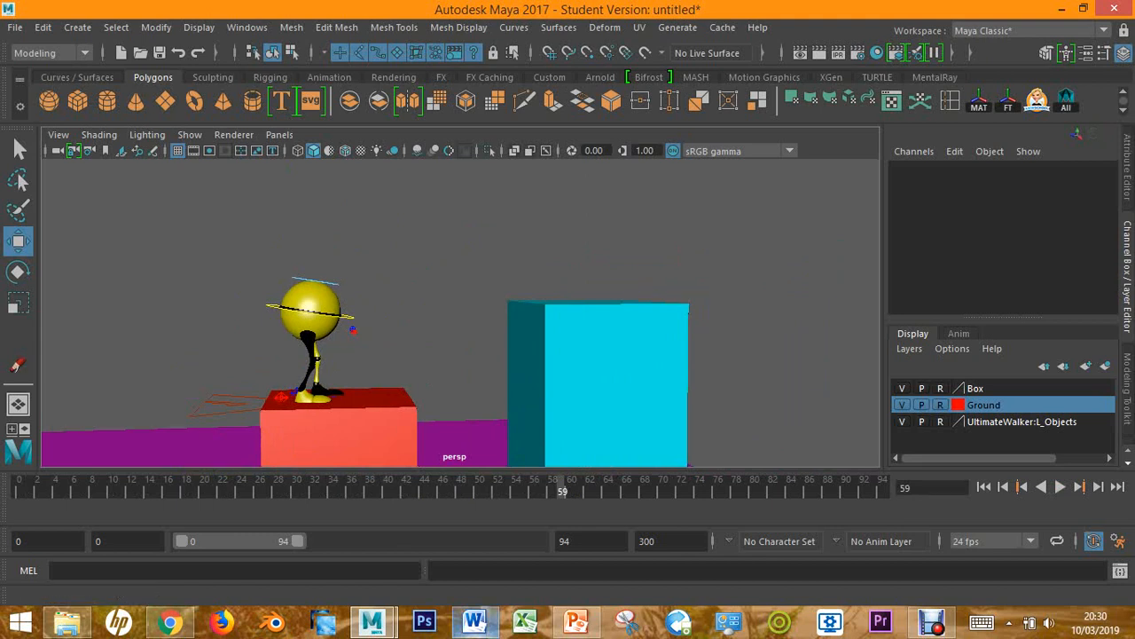
Switch to the Key Pose document in Word and add a Hold pose at frame 20 below Standing
{"action": "left_click", "coordinate": [475, 622]}
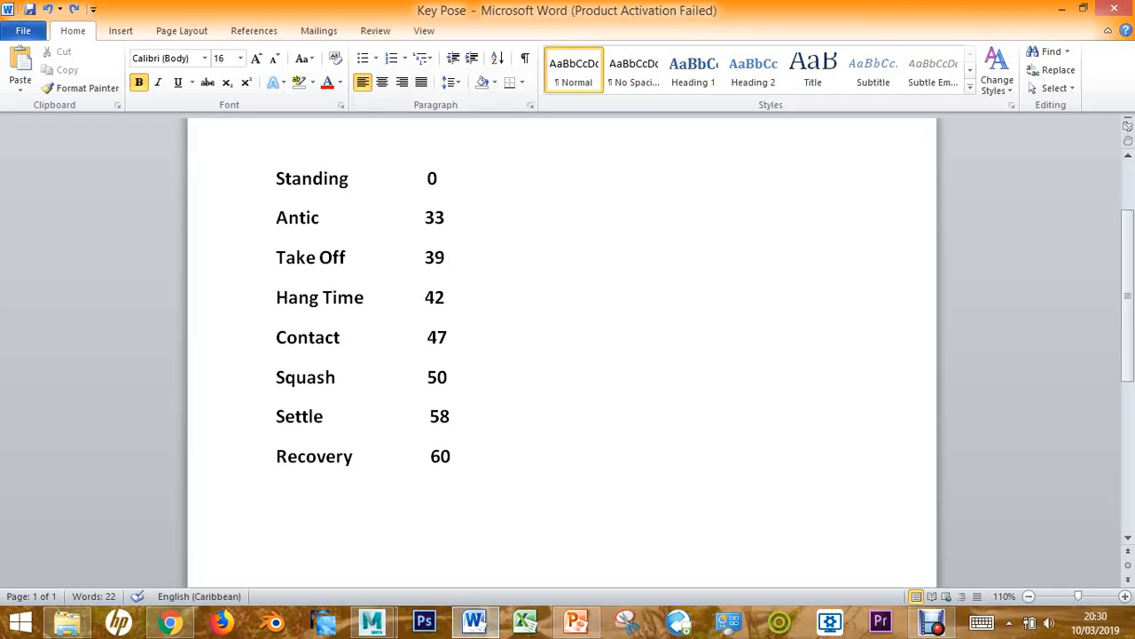
{"action": "left_click_drag", "start_coordinate": [275, 178], "coordinate": [301, 474]}
{"action": "left_click", "coordinate": [461, 419]}
{"action": "left_click", "coordinate": [438, 178]}
{"action": "key", "text": "Return"}
{"action": "type", "text": "H"}
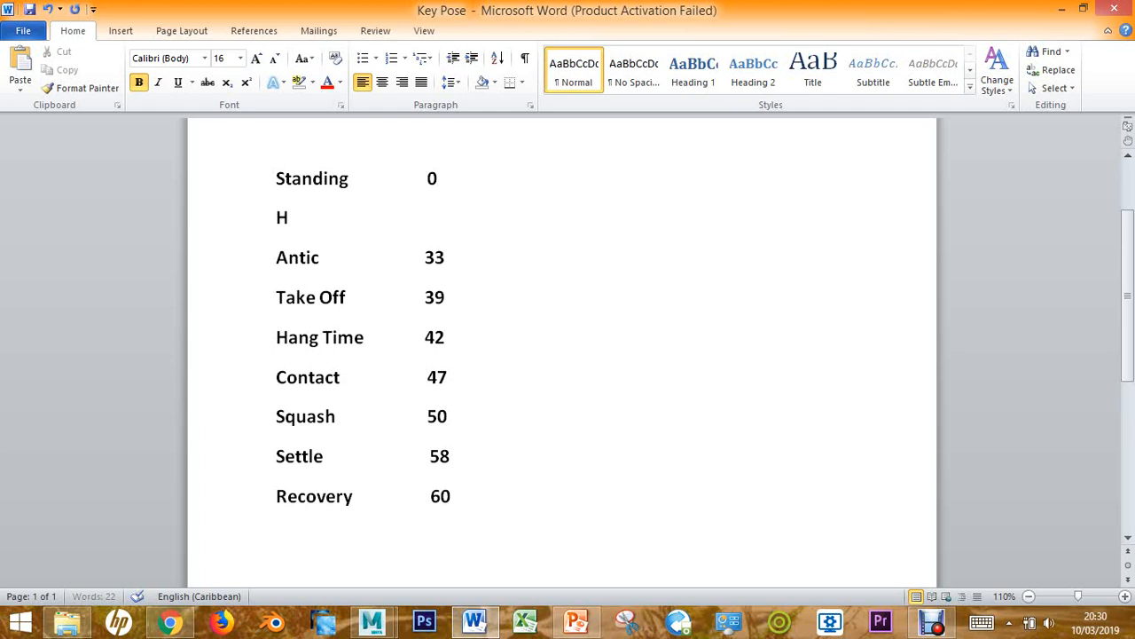
{"action": "type", "text": "old"}
{"action": "key", "text": "Tab"}
{"action": "type", "text": "20"}
Review the frame numbers for Standing, Hold and Antic, and look over the key pose list down to Recovery
{"action": "left_click", "coordinate": [438, 178]}
{"action": "key", "text": "shift+Left"}
{"action": "key", "text": "Down"}
{"action": "key", "text": "shift+Right"}
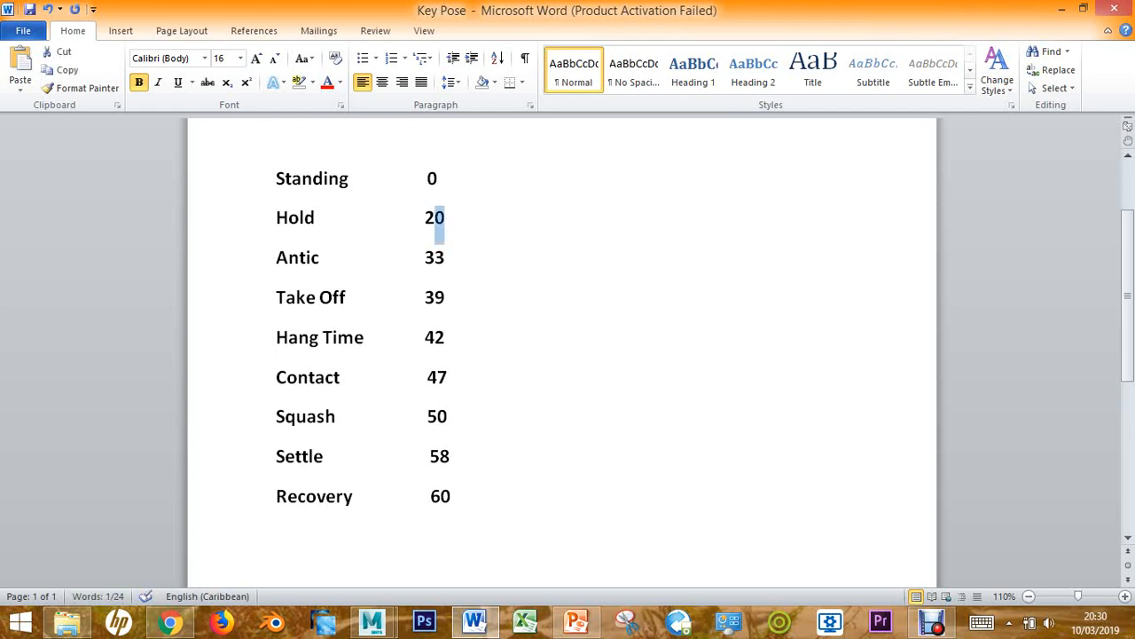
{"action": "key", "text": "shift+Left"}
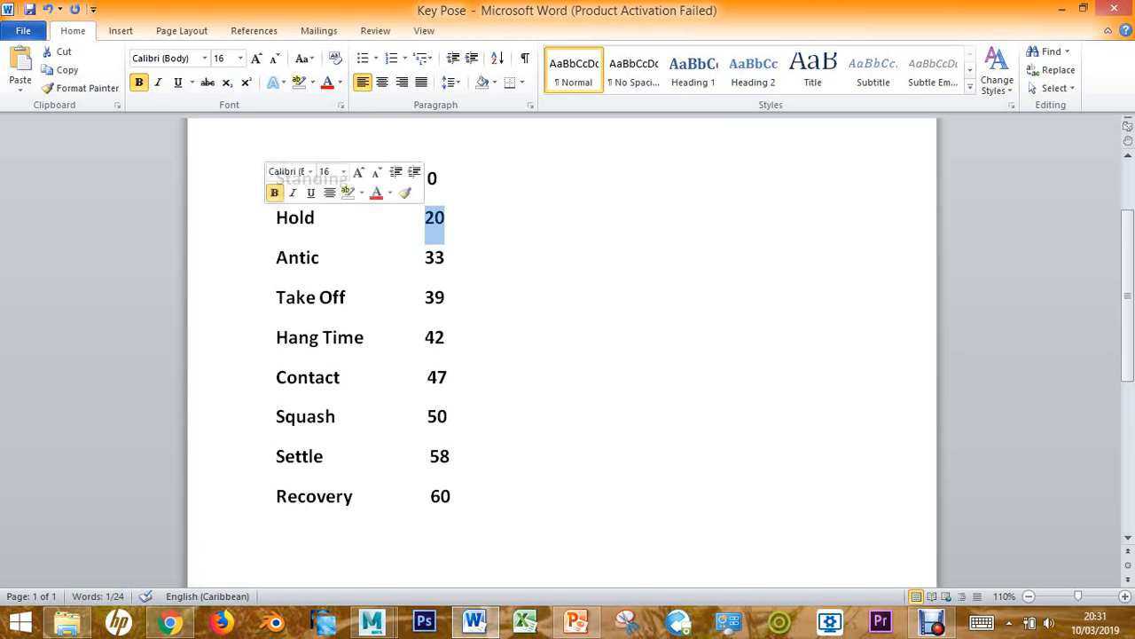
{"action": "key", "text": "Right"}
{"action": "key", "text": "shift+Left"}
{"action": "key", "text": "shift+Left"}
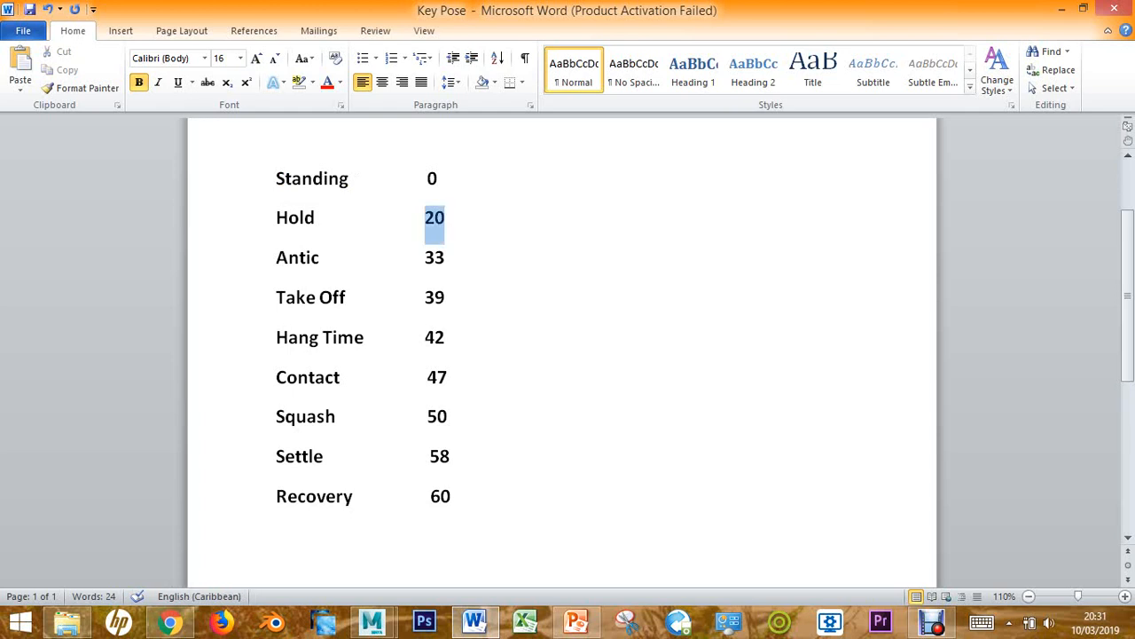
{"action": "key", "text": "Down"}
{"action": "key", "text": "shift+Left"}
{"action": "key", "text": "shift+Left"}
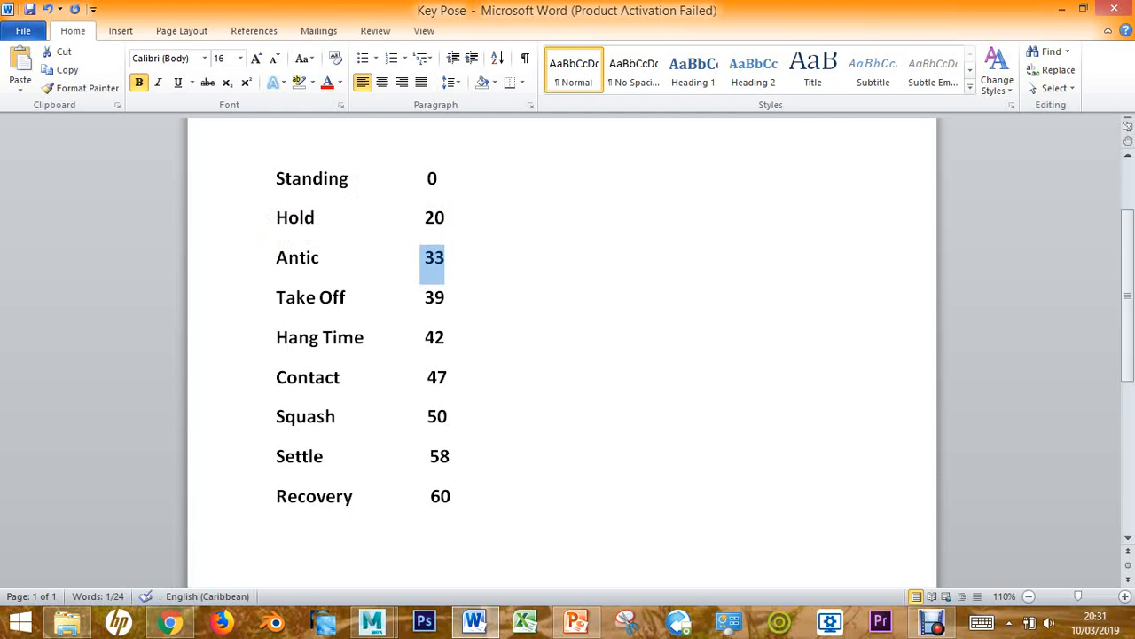
{"action": "left_click", "coordinate": [452, 497]}
{"action": "scroll", "coordinate": [561, 355], "scroll_direction": "down", "scroll_amount": 3}
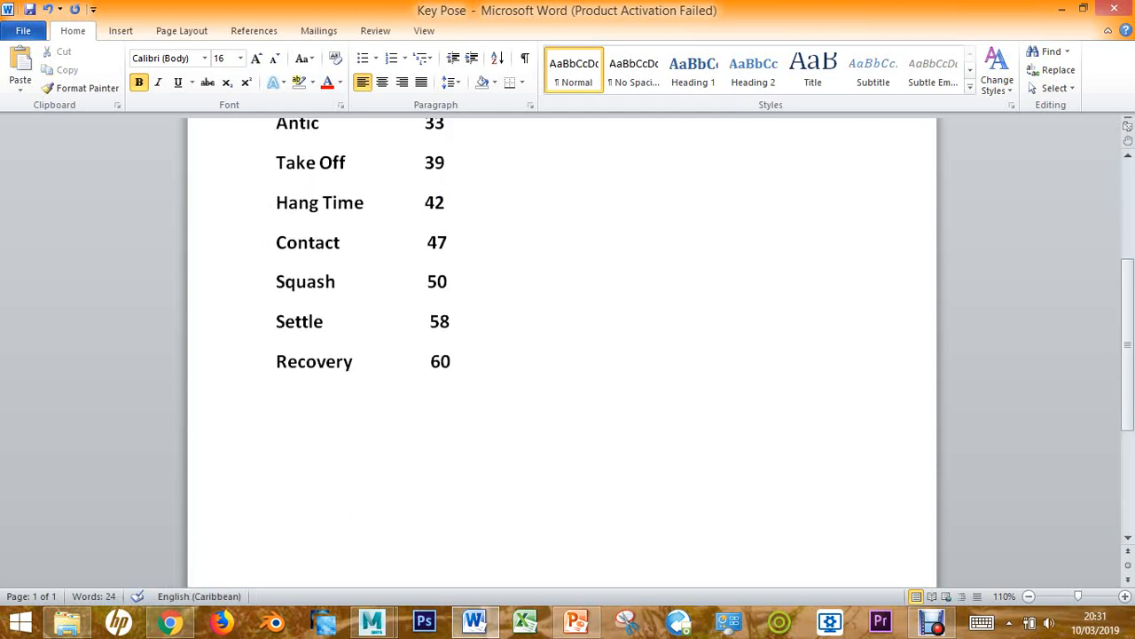
{"action": "scroll", "coordinate": [561, 355], "scroll_direction": "up", "scroll_amount": 4}
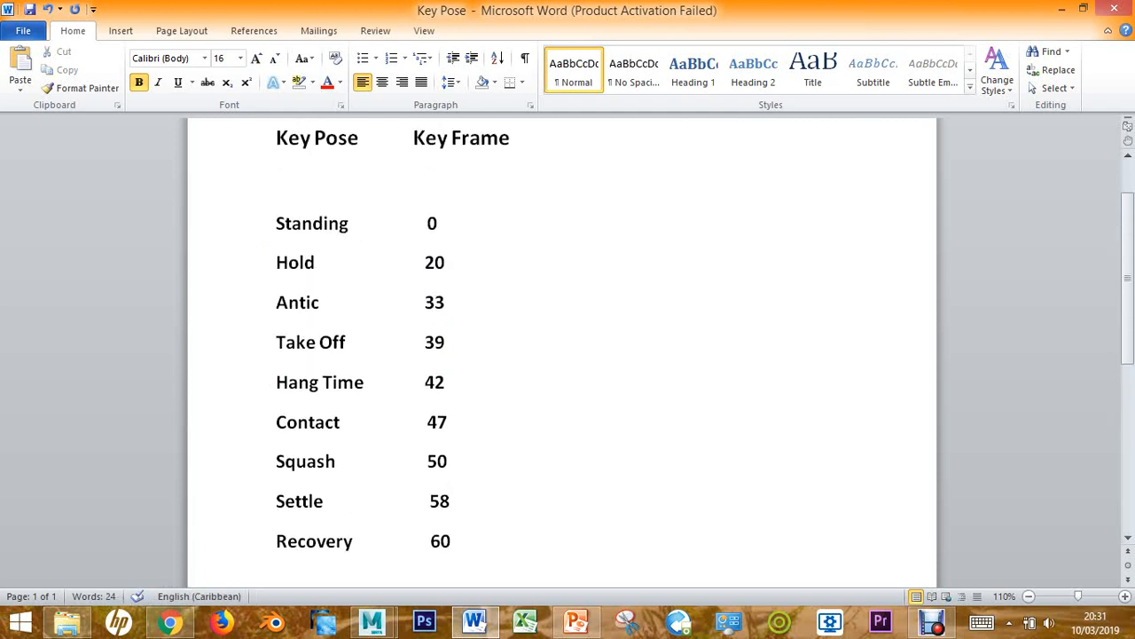
{"action": "scroll", "coordinate": [562, 355], "scroll_direction": "down", "scroll_amount": 1}
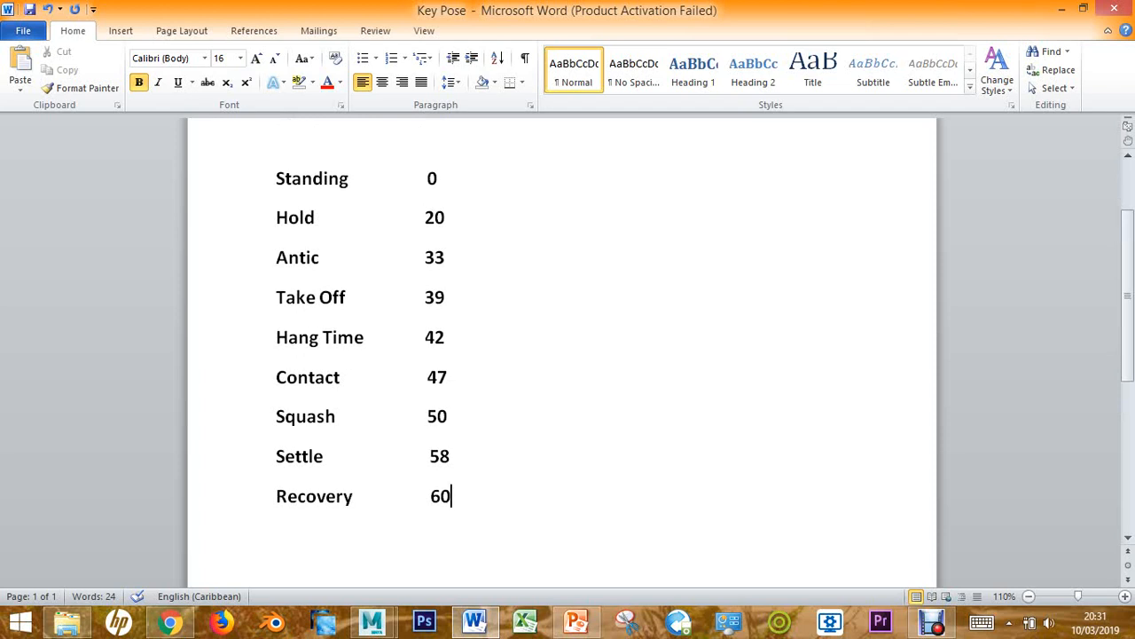
Switch to Maya, play back the jump animation and inspect the walker on the red box
{"action": "mouse_move", "coordinate": [371, 621]}
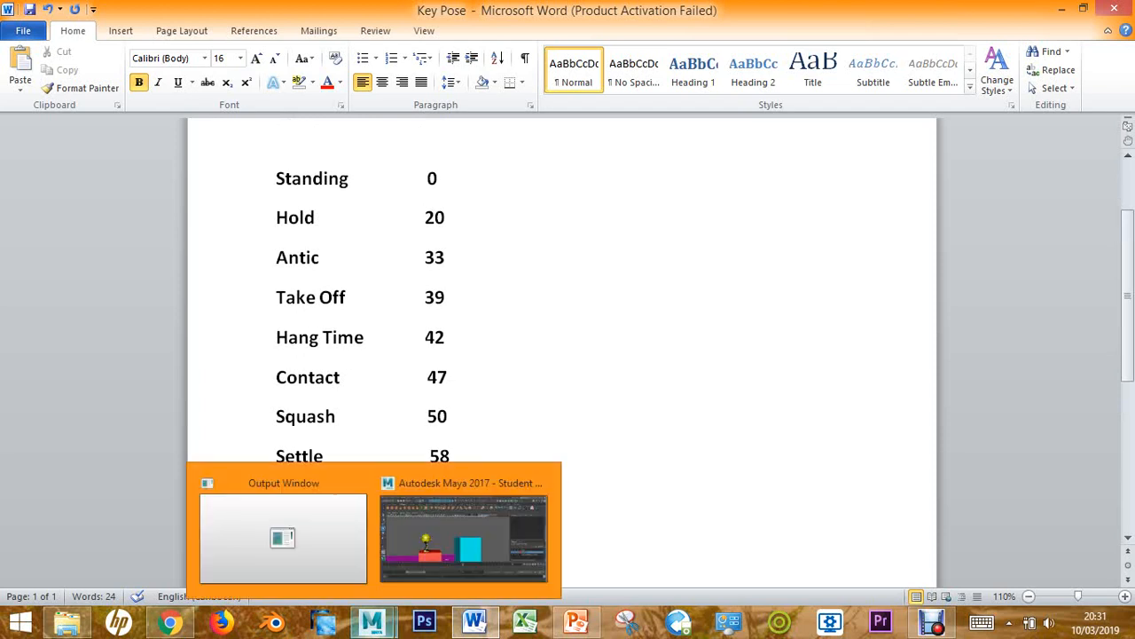
{"action": "left_click", "coordinate": [464, 532]}
{"action": "key", "text": "alt+v"}
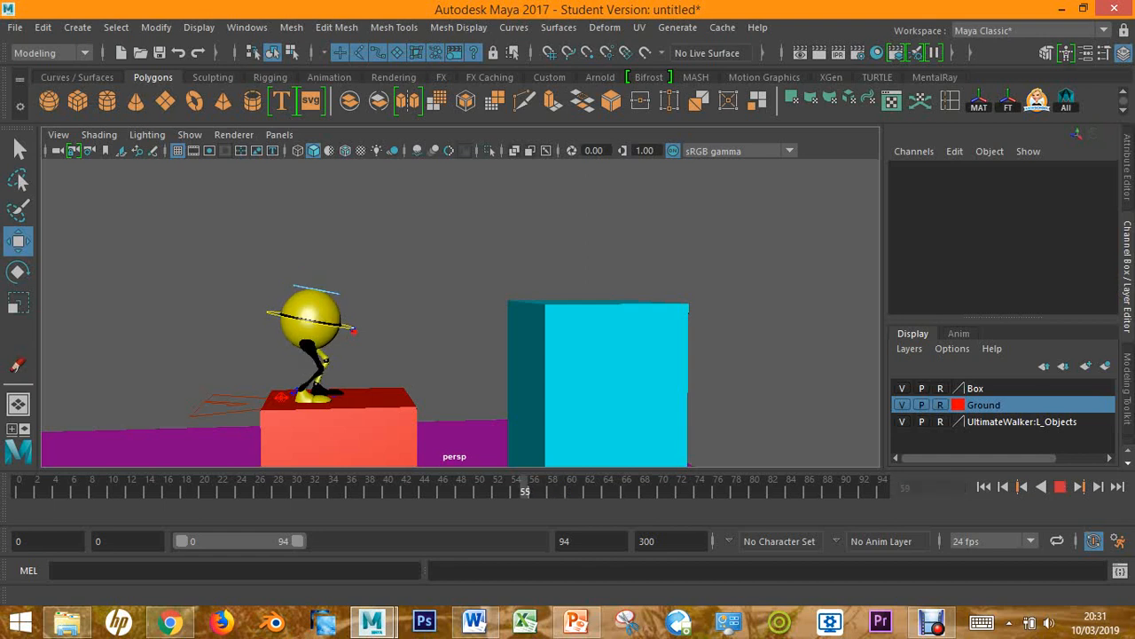
{"action": "key", "text": "alt+v"}
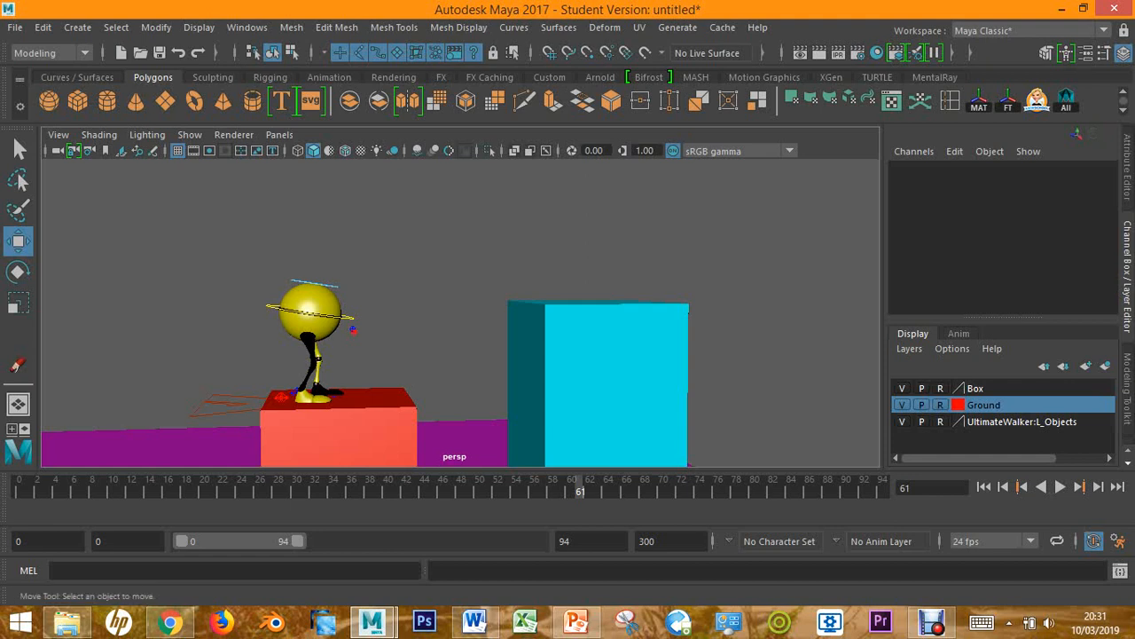
{"action": "scroll", "coordinate": [460, 313], "scroll_direction": "down", "scroll_amount": 2}
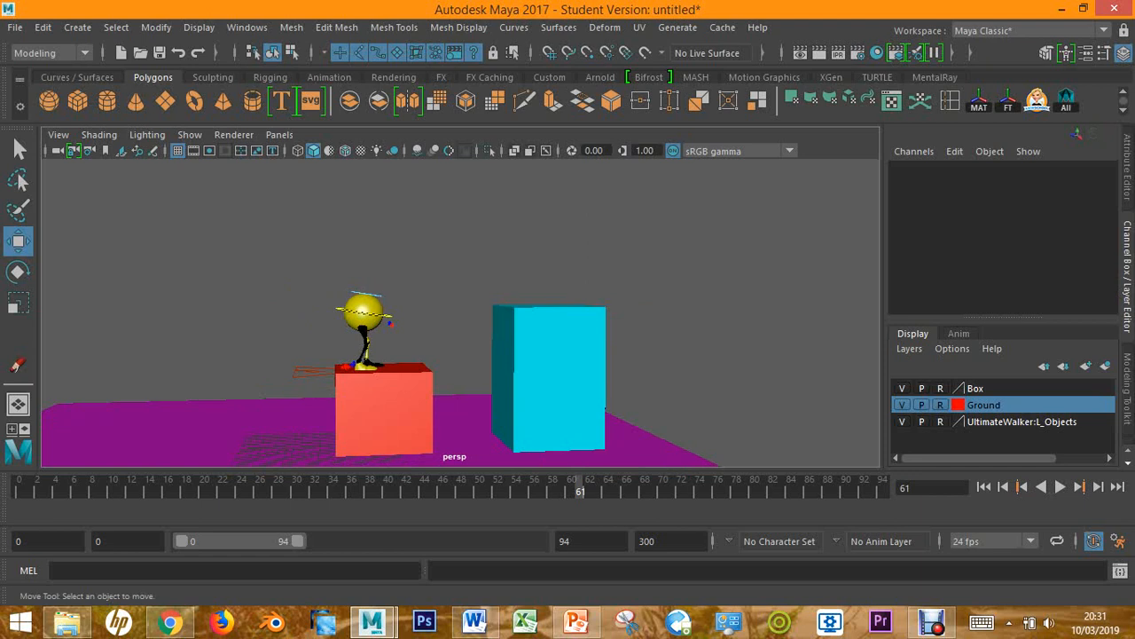
{"action": "scroll", "coordinate": [460, 312], "scroll_direction": "up", "scroll_amount": 3}
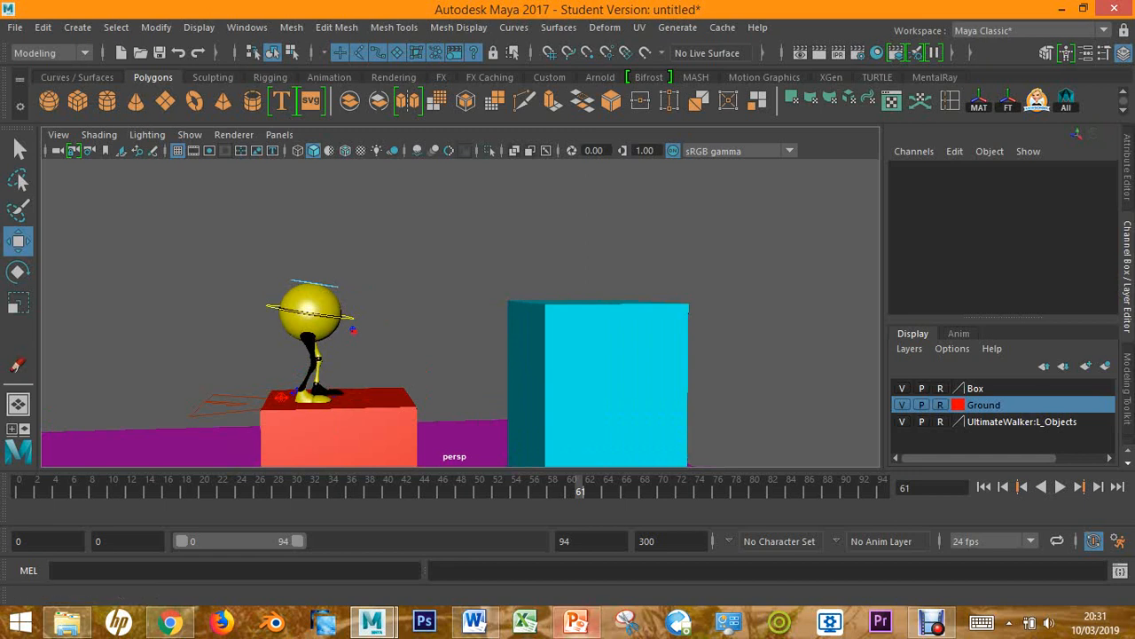
Switch to the Key Pose document in Word and add a final Hold pose at frame 80 below Recovery
{"action": "left_click", "coordinate": [474, 621]}
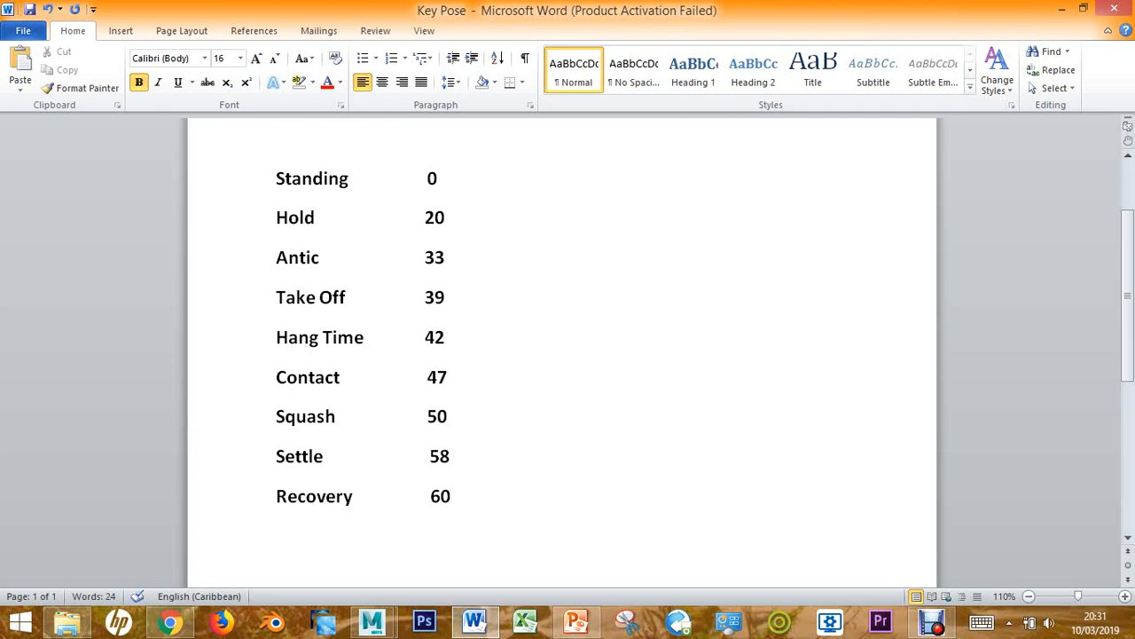
{"action": "key", "text": "Return"}
{"action": "type", "text": "Hold                           80"}
{"action": "left_click_drag", "start_coordinate": [452, 498], "coordinate": [428, 498]}
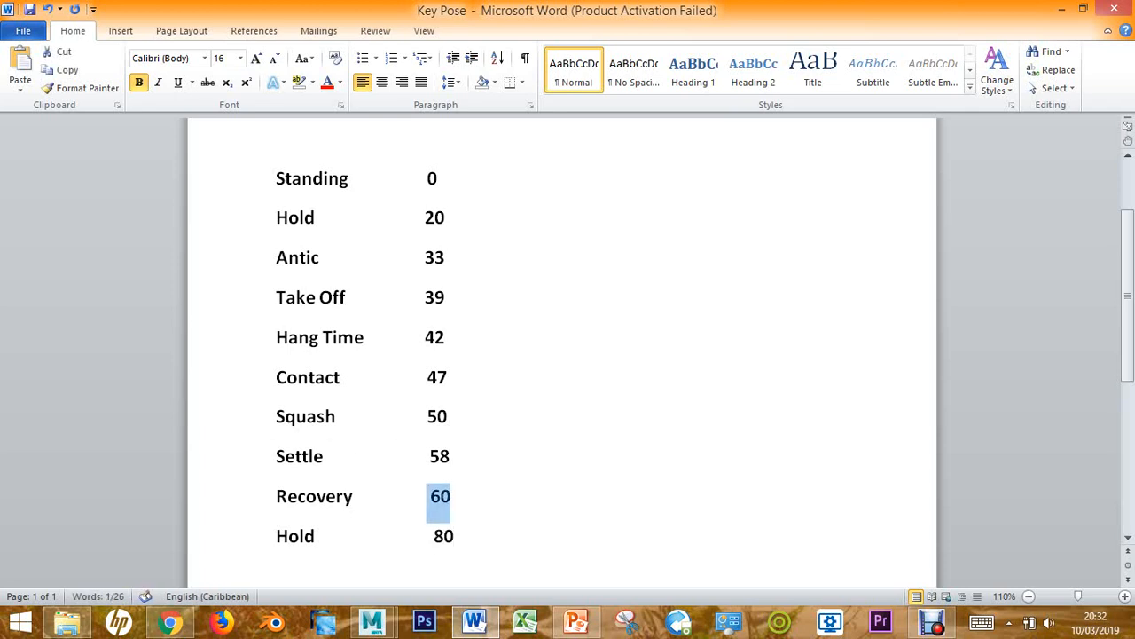
{"action": "left_click_drag", "start_coordinate": [454, 537], "coordinate": [434, 538]}
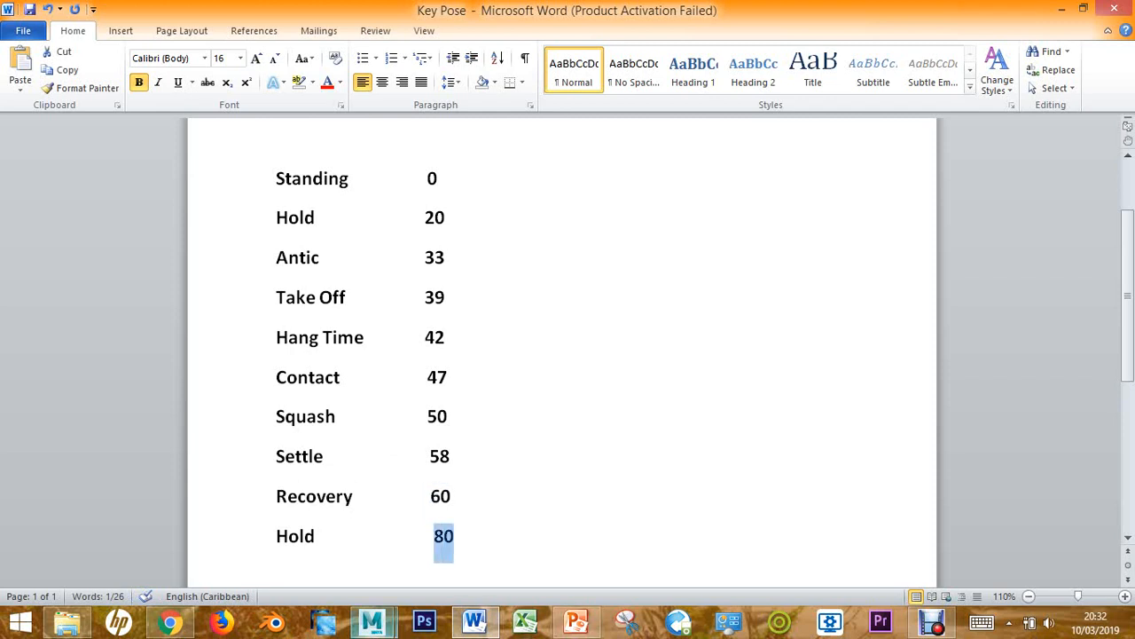
Switch to Maya, select all the walker's controls and copy their keys at frame 60
{"action": "mouse_move", "coordinate": [372, 621]}
{"action": "left_click", "coordinate": [480, 504]}
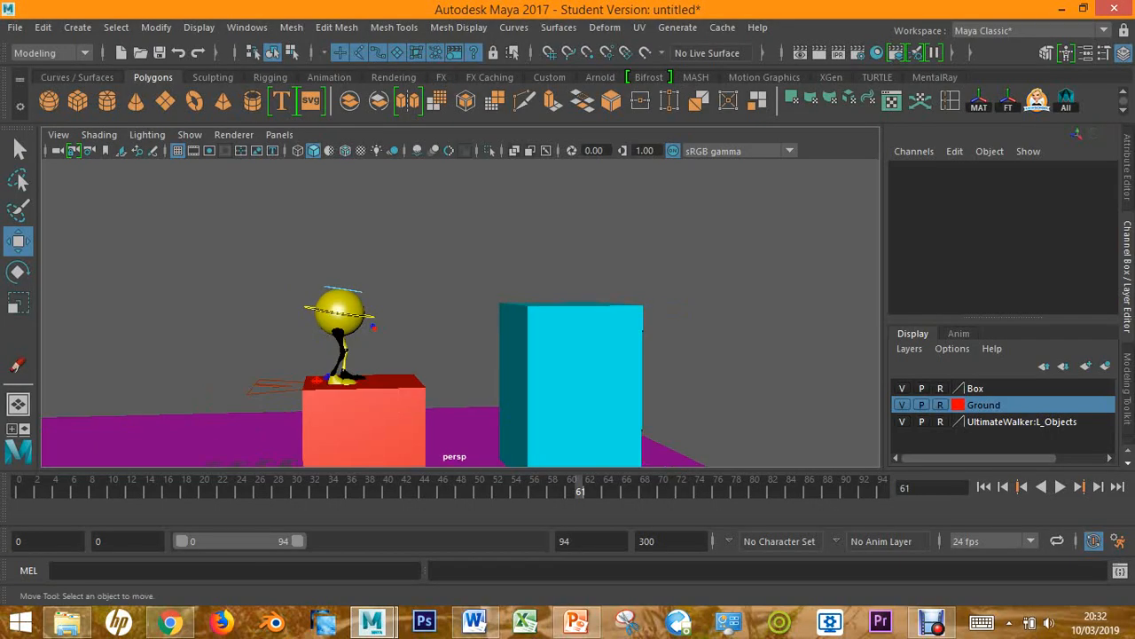
{"action": "left_click_drag", "start_coordinate": [172, 233], "coordinate": [380, 436]}
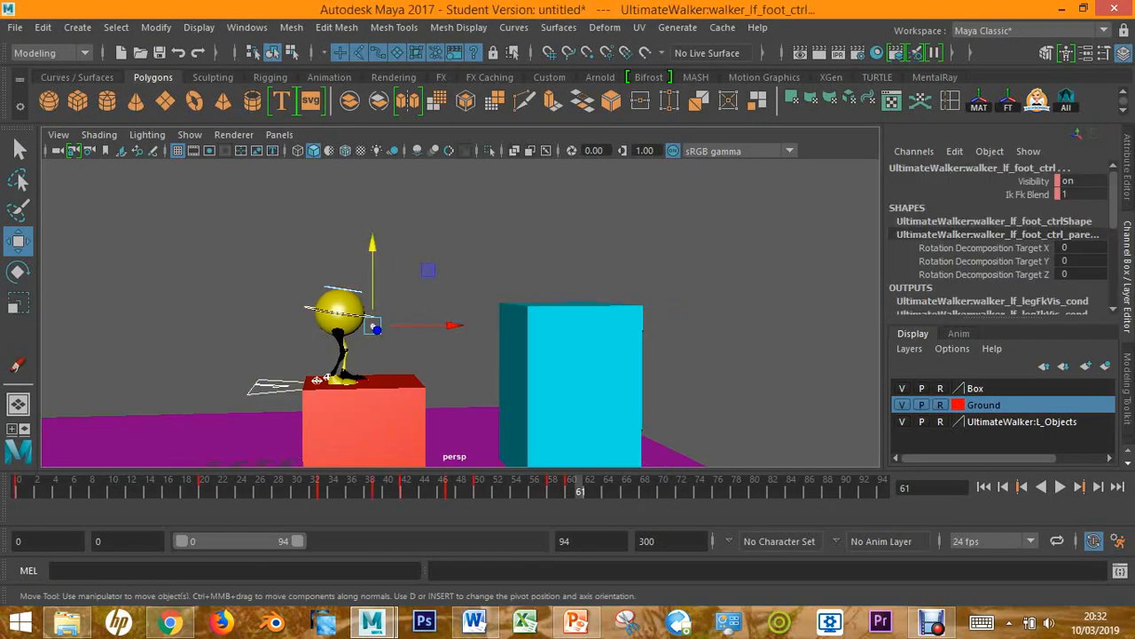
{"action": "left_click", "coordinate": [572, 485]}
{"action": "right_click", "coordinate": [572, 483]}
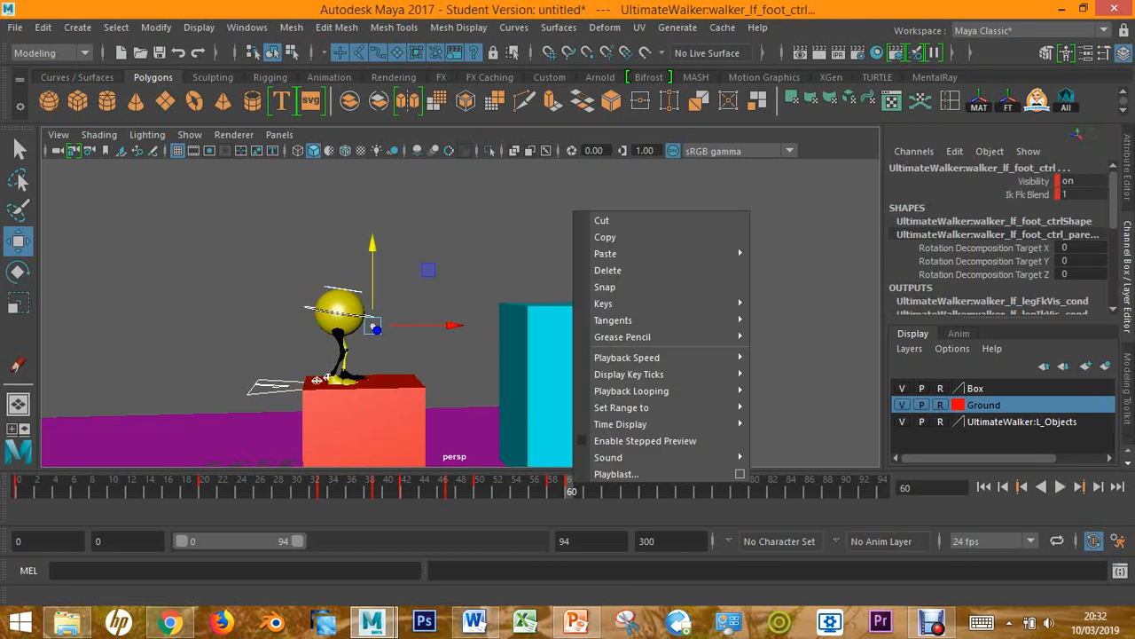
{"action": "left_click", "coordinate": [613, 237]}
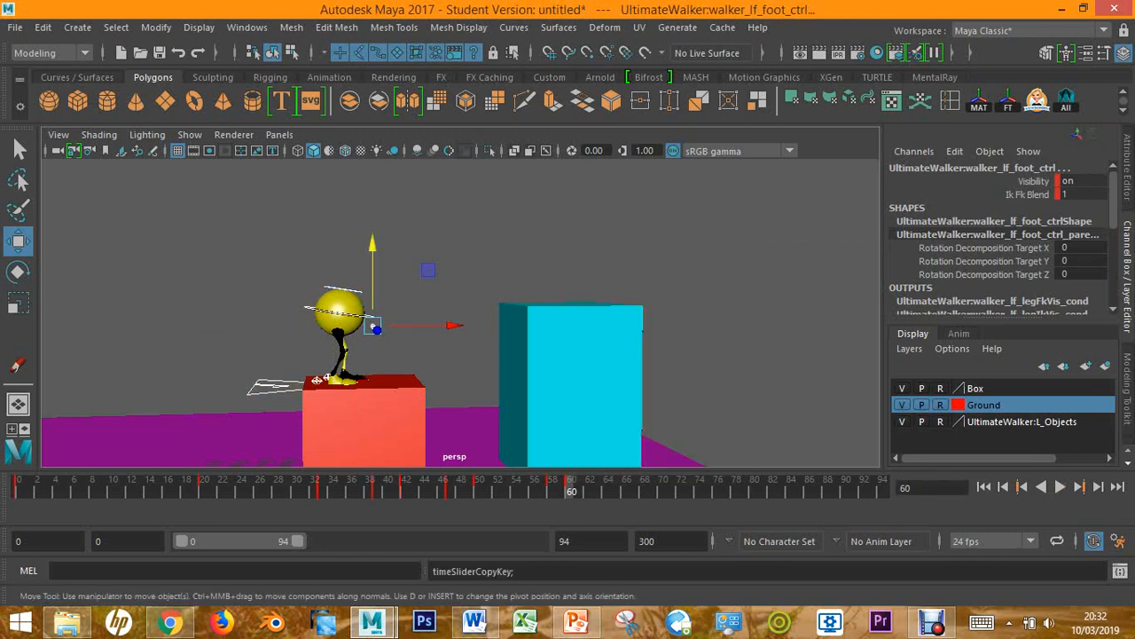
Paste the copied recovery keys at frame 80 and play back the animation
{"action": "left_click_drag", "start_coordinate": [571, 484], "coordinate": [754, 484]}
{"action": "right_click", "coordinate": [754, 484]}
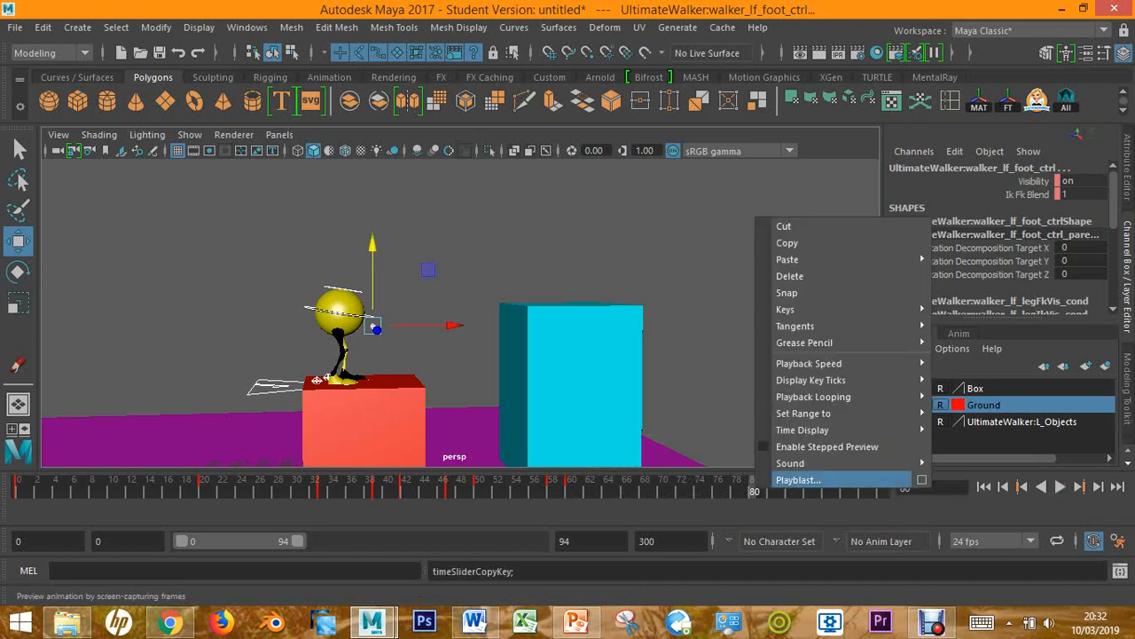
{"action": "mouse_move", "coordinate": [798, 259]}
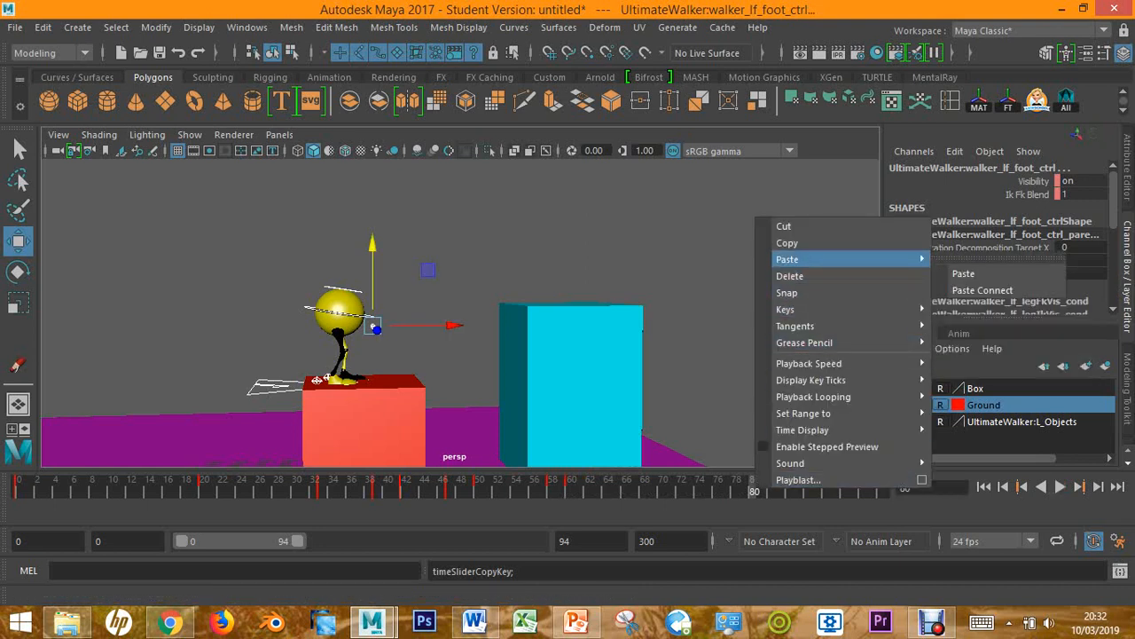
{"action": "left_click", "coordinate": [963, 274]}
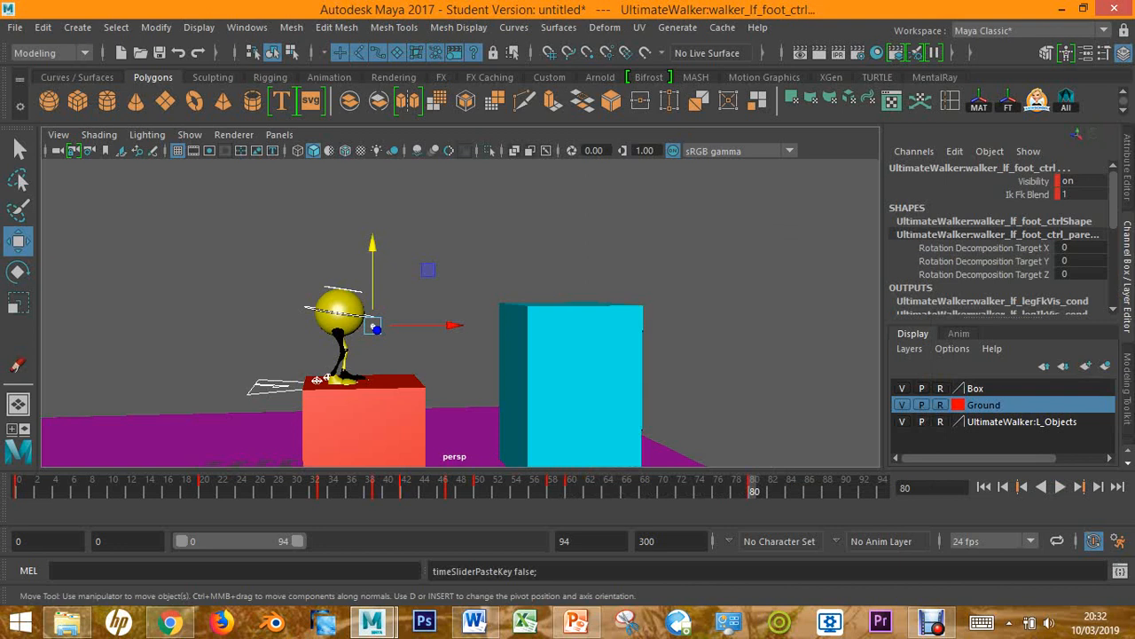
{"action": "key", "text": "alt+v"}
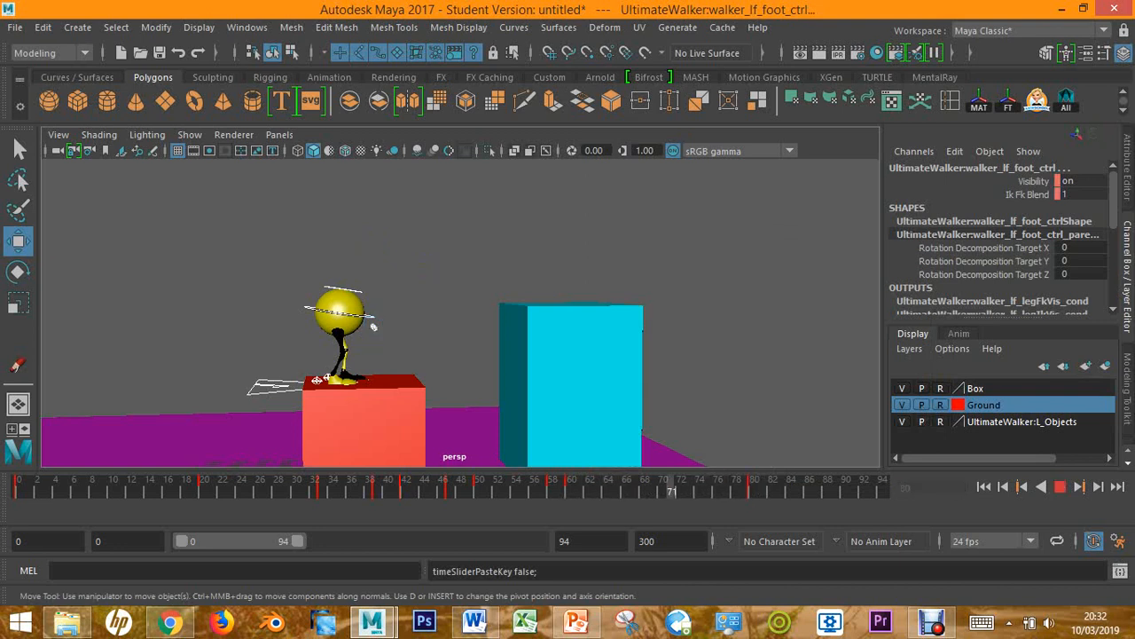
{"action": "key", "text": "Escape"}
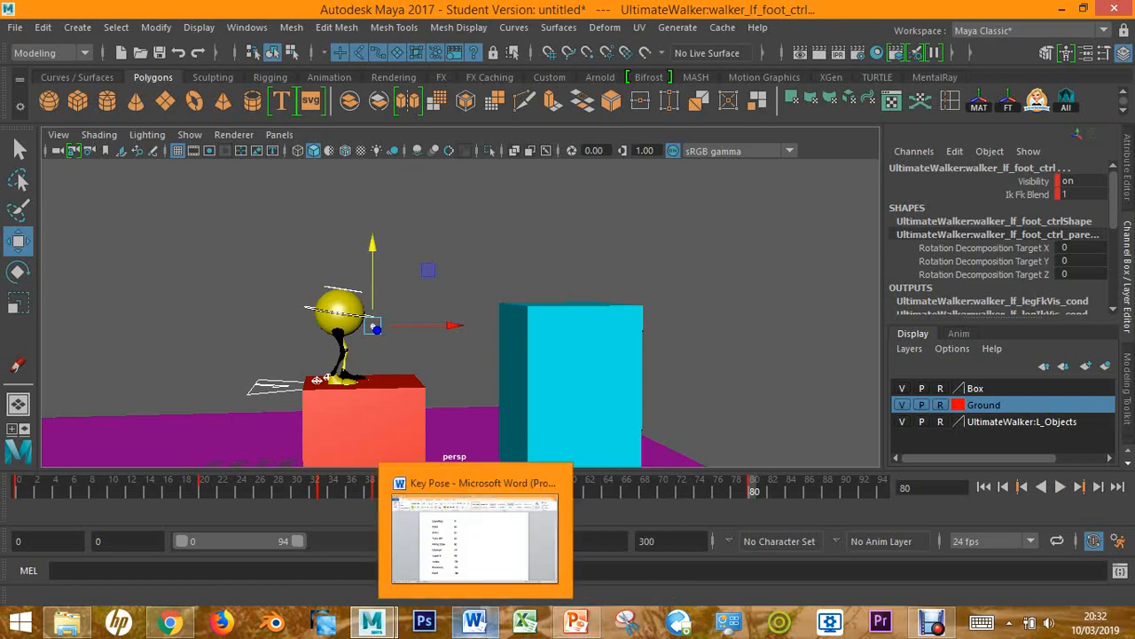
Switch to the Key Pose document in Word and compare the first Hold pose's frame number with Antic's
{"action": "left_click", "coordinate": [474, 621]}
{"action": "triple_click", "coordinate": [441, 218]}
{"action": "double_click", "coordinate": [441, 218]}
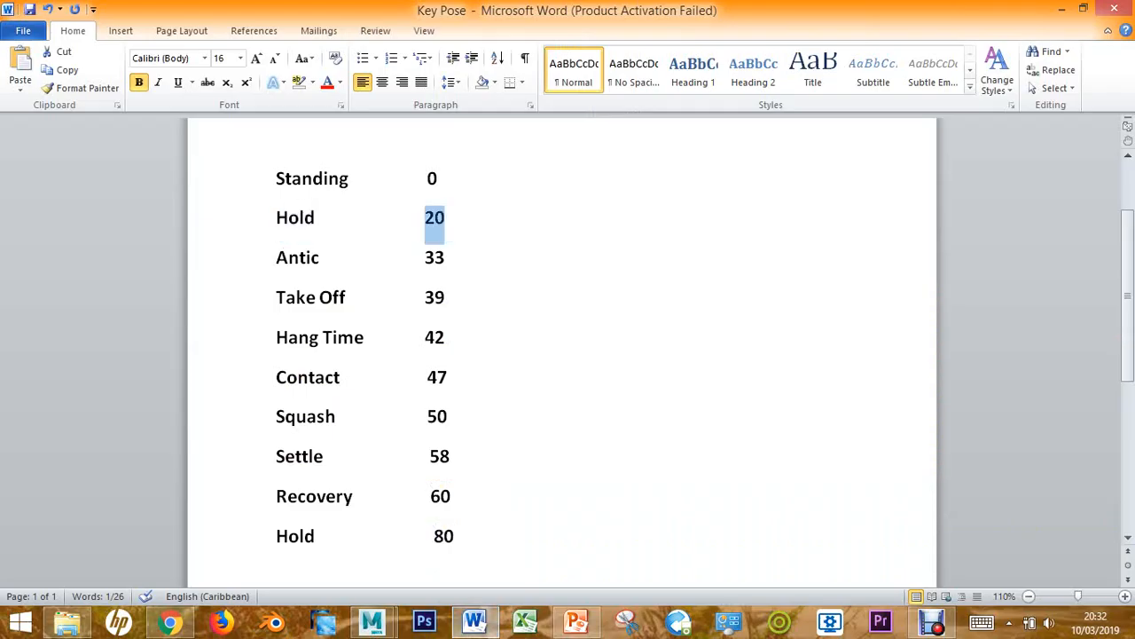
{"action": "double_click", "coordinate": [441, 218]}
{"action": "double_click", "coordinate": [434, 257]}
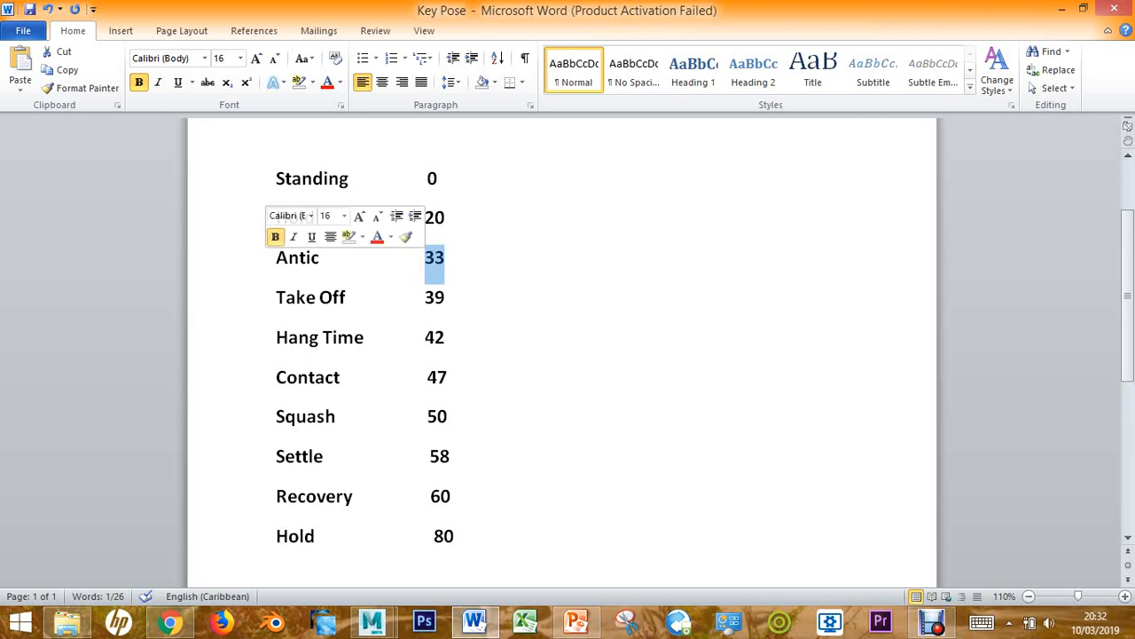
{"action": "left_click", "coordinate": [447, 218]}
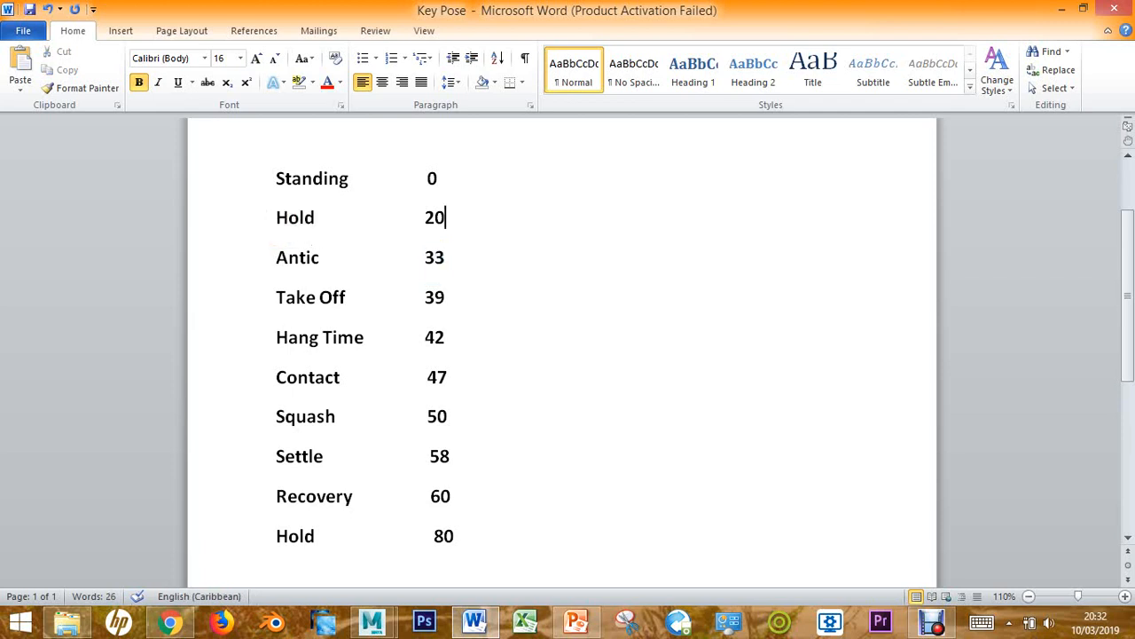
{"action": "left_click_drag", "start_coordinate": [328, 219], "coordinate": [274, 219]}
{"action": "left_click_drag", "start_coordinate": [322, 259], "coordinate": [274, 259]}
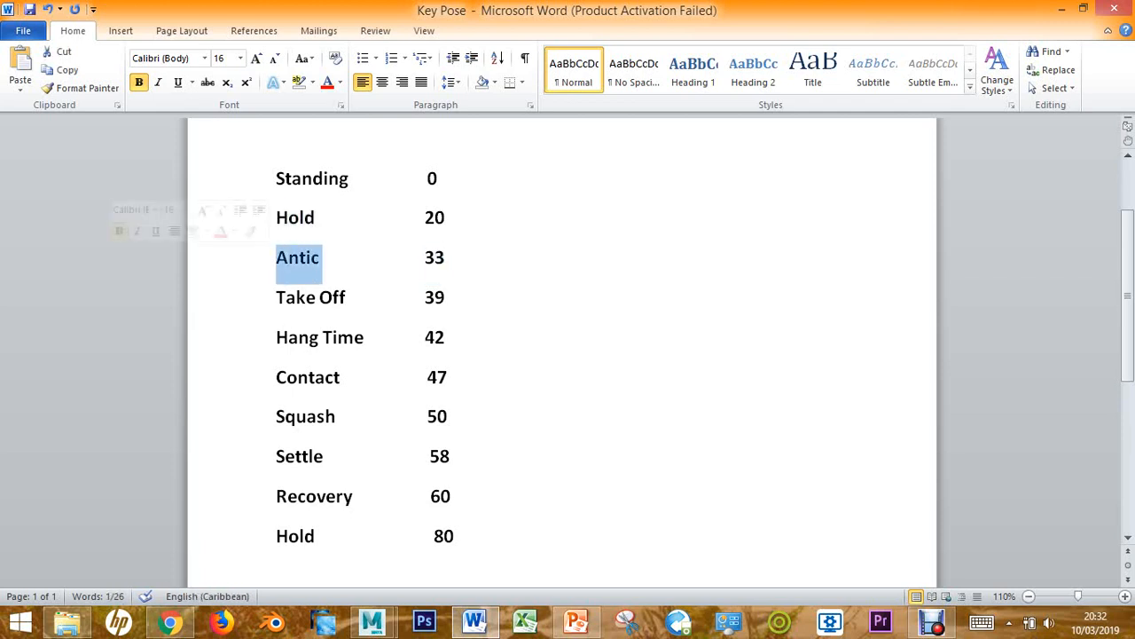
{"action": "left_click_drag", "start_coordinate": [447, 259], "coordinate": [424, 222]}
{"action": "left_click", "coordinate": [447, 218]}
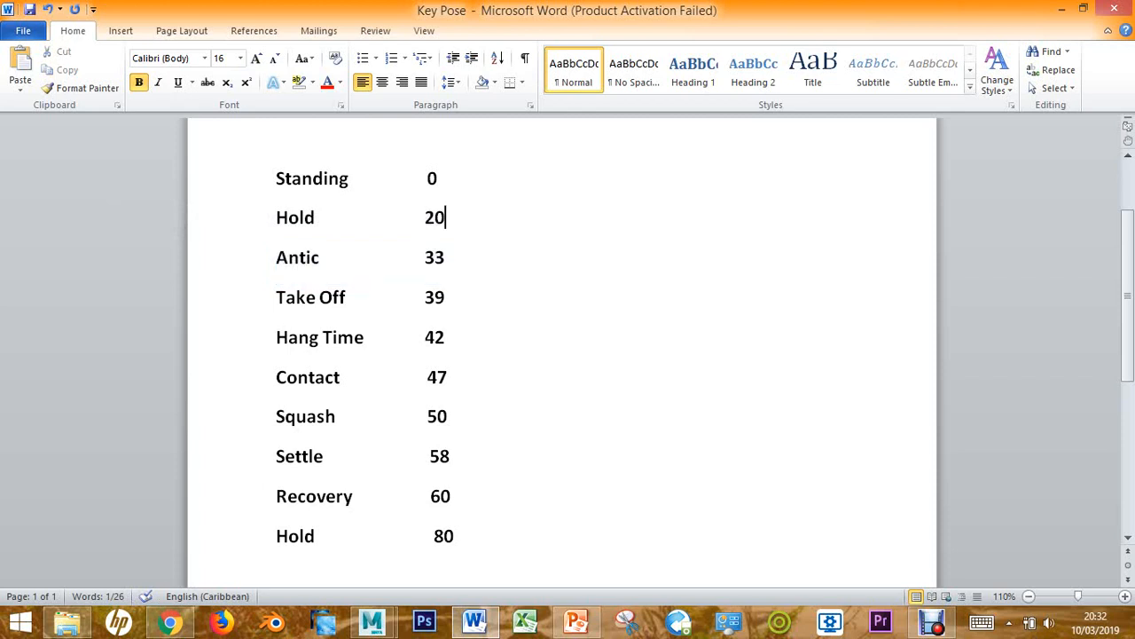
Switch to Maya and play back the walker animation with its final hold
{"action": "mouse_move", "coordinate": [371, 621]}
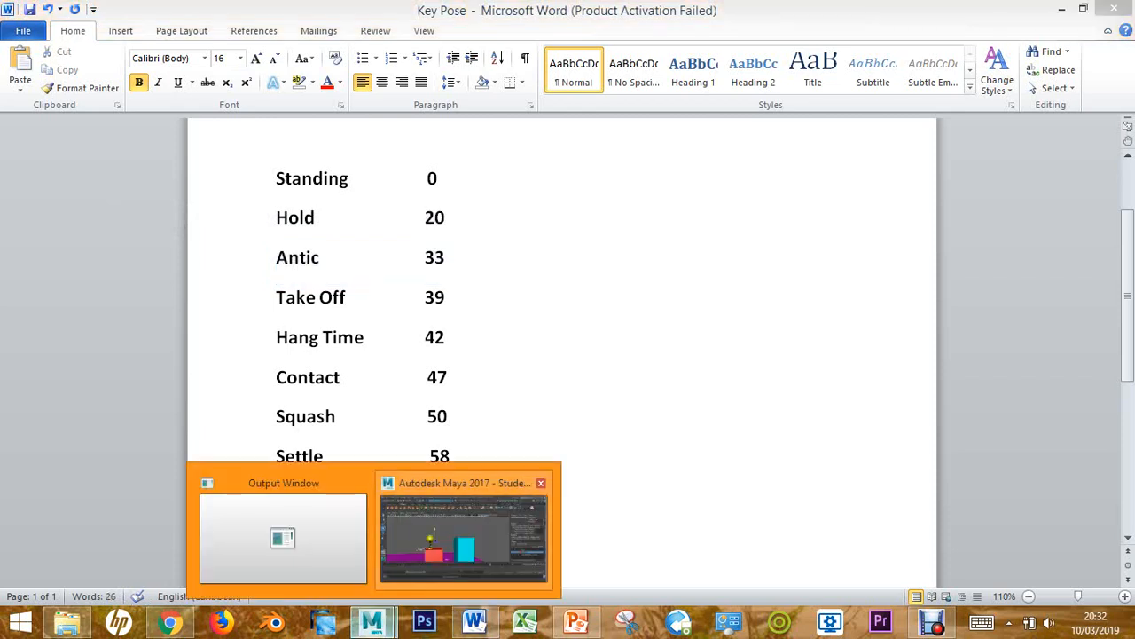
{"action": "left_click", "coordinate": [461, 524]}
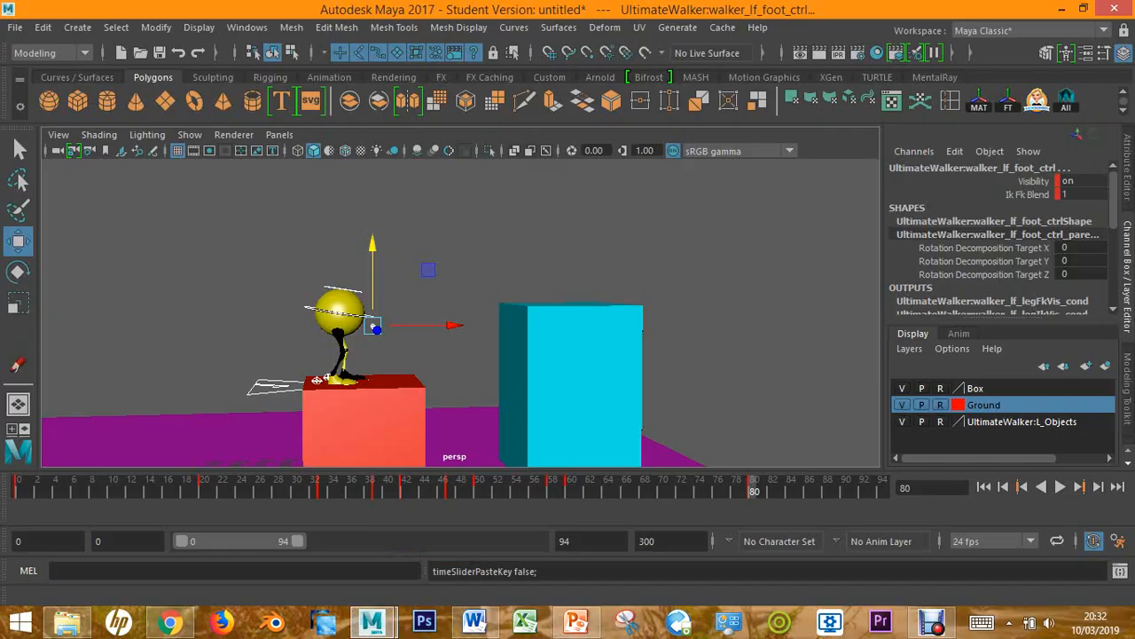
{"action": "key", "text": "alt+v"}
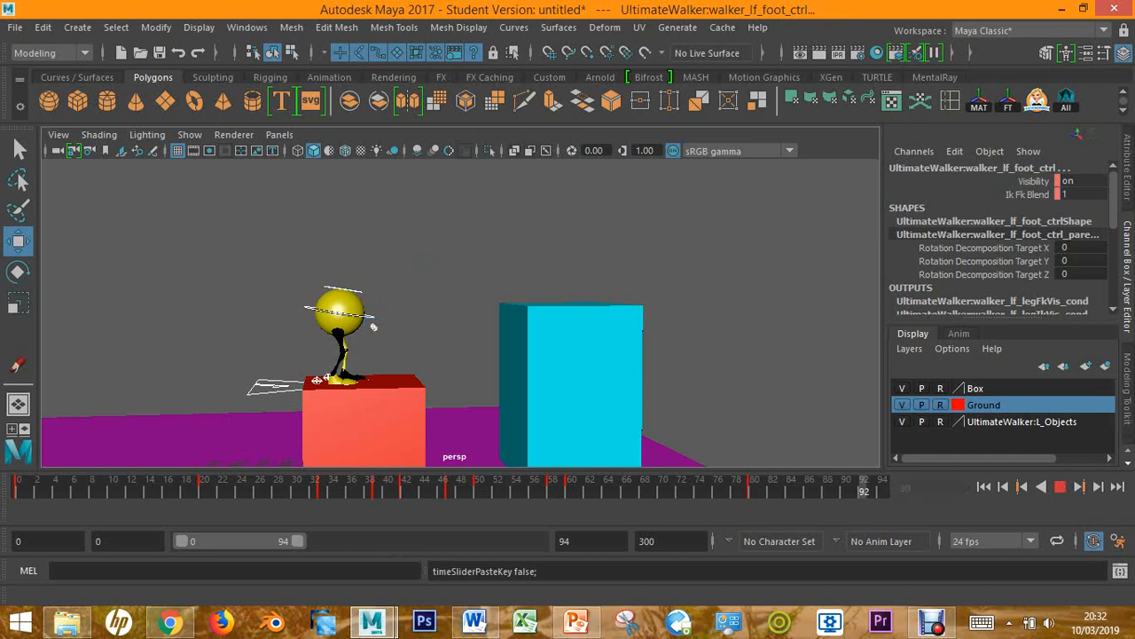
{"action": "key", "text": "alt+v"}
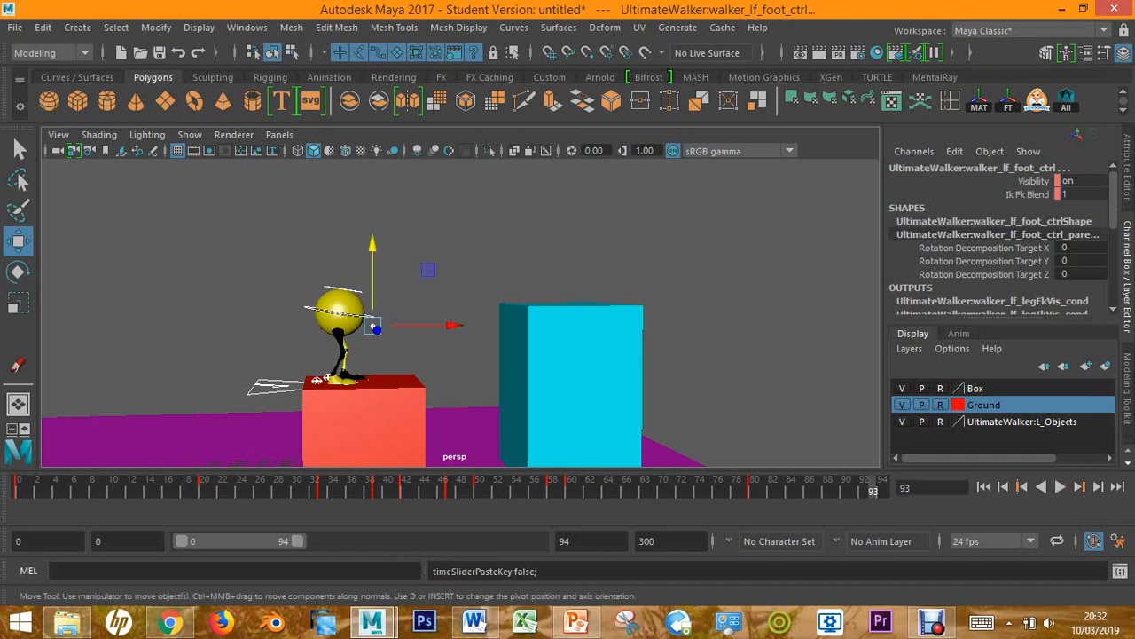
At frame 93, lower the walker's main body control to about -0.56 in Translate Y and shift it to about -2.03 in Translate Z
{"action": "left_click", "coordinate": [310, 308]}
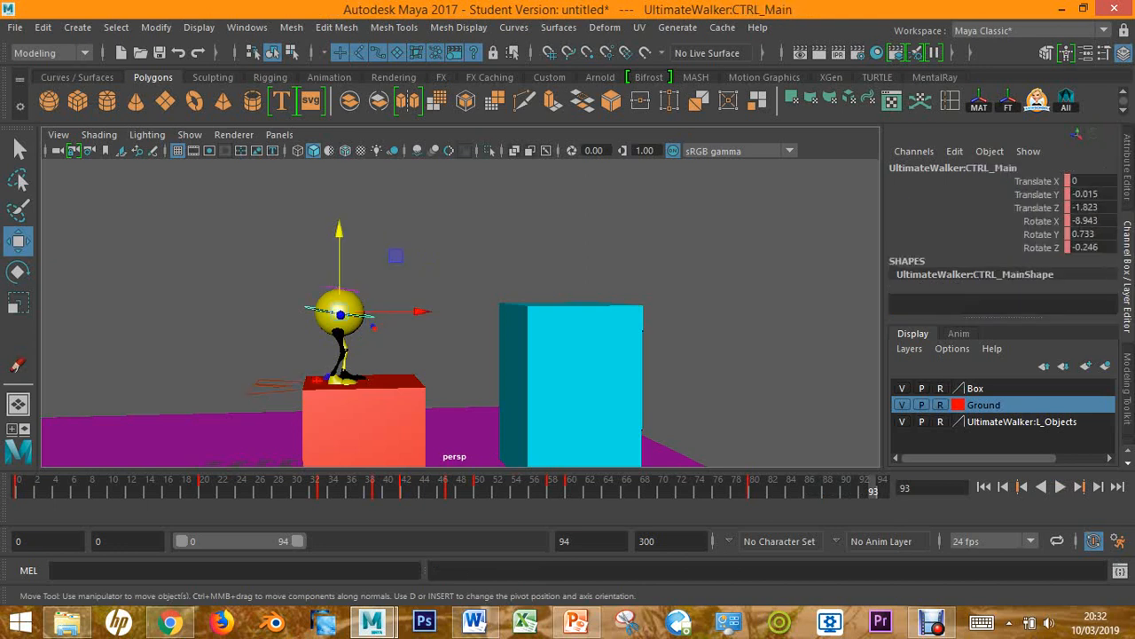
{"action": "left_click_drag", "start_coordinate": [338, 234], "coordinate": [339, 247]}
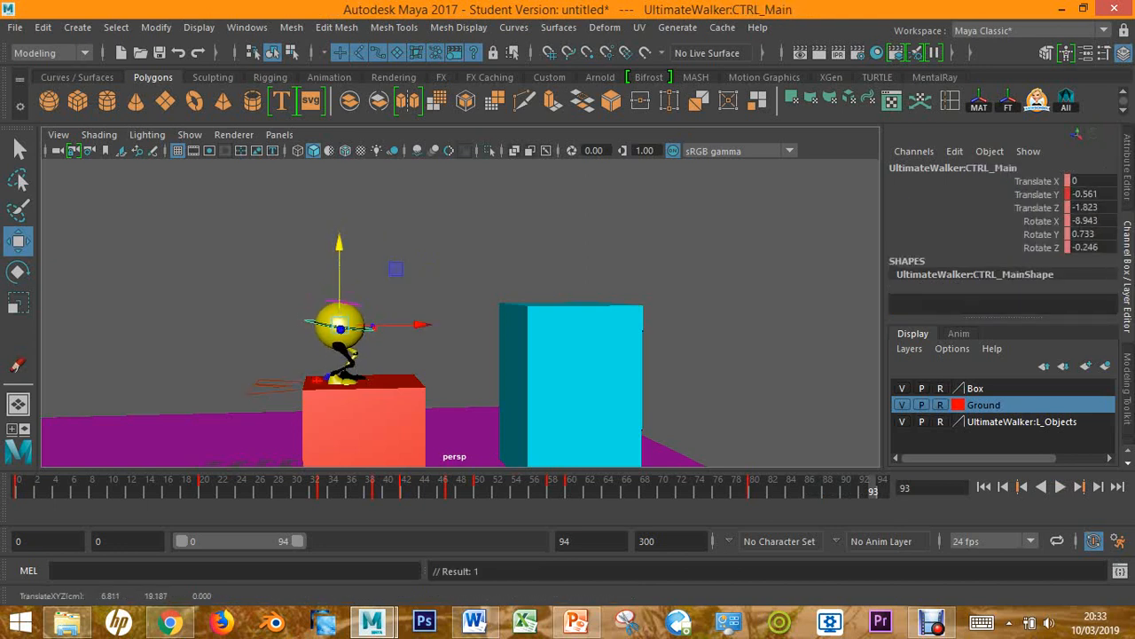
{"action": "left_click_drag", "start_coordinate": [420, 325], "coordinate": [426, 325]}
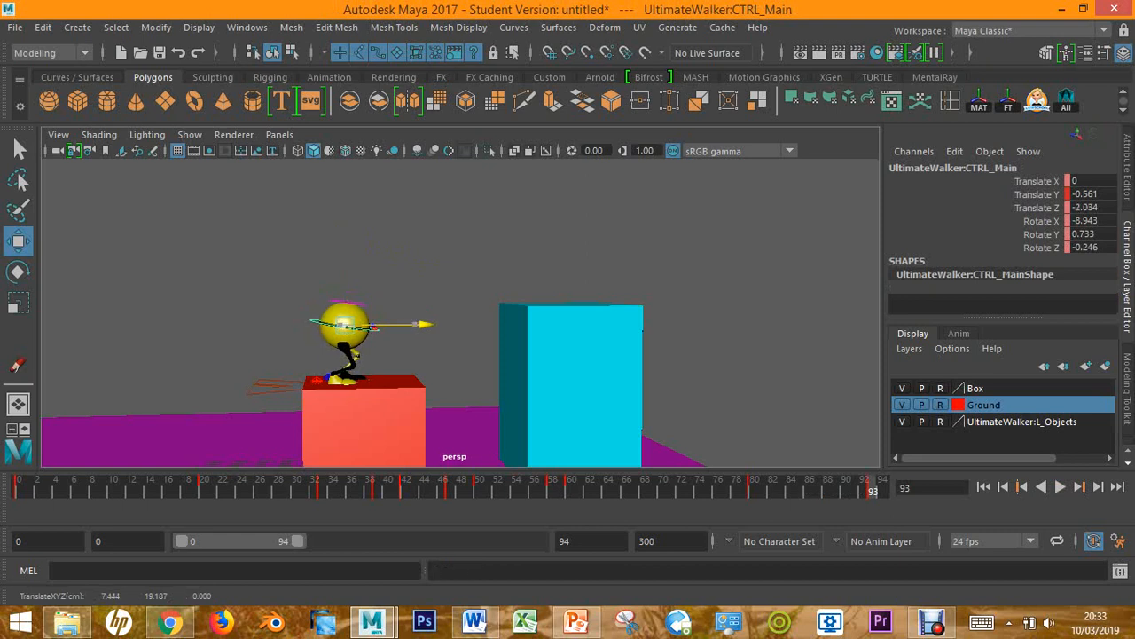
Squash the walker's body by lowering the top control to about -0.19 in Translate Y
{"action": "left_click", "coordinate": [444, 276]}
{"action": "scroll", "coordinate": [444, 275], "scroll_direction": "up", "scroll_amount": 4}
{"action": "left_click_drag", "start_coordinate": [497, 302], "coordinate": [390, 333], "text": "alt"}
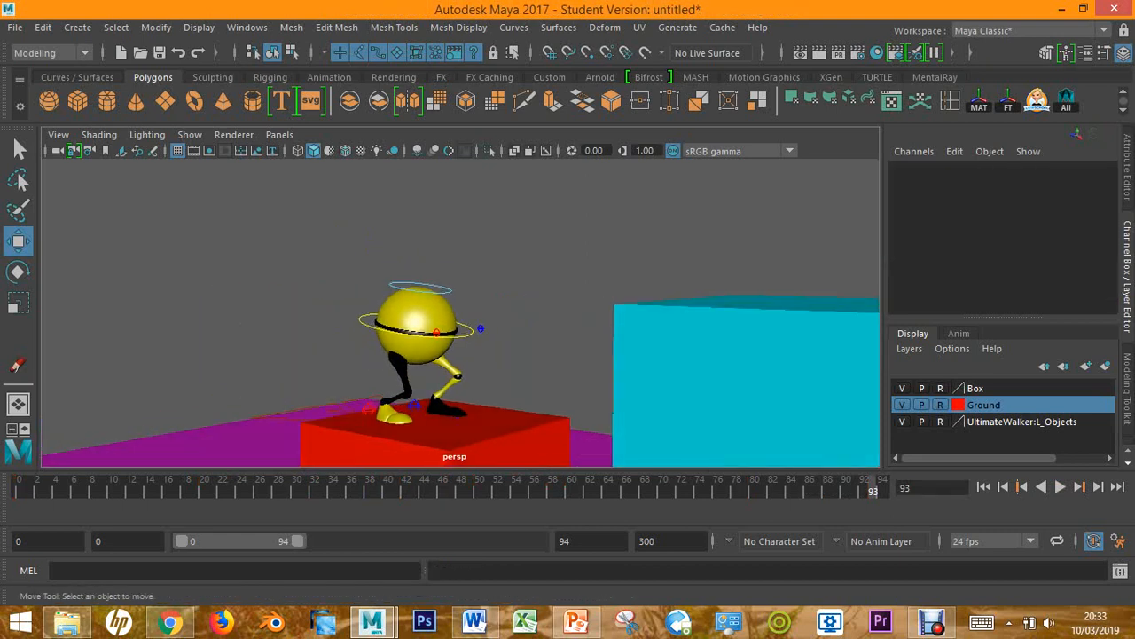
{"action": "scroll", "coordinate": [390, 332], "scroll_direction": "up", "scroll_amount": 3}
{"action": "left_click", "coordinate": [402, 274]}
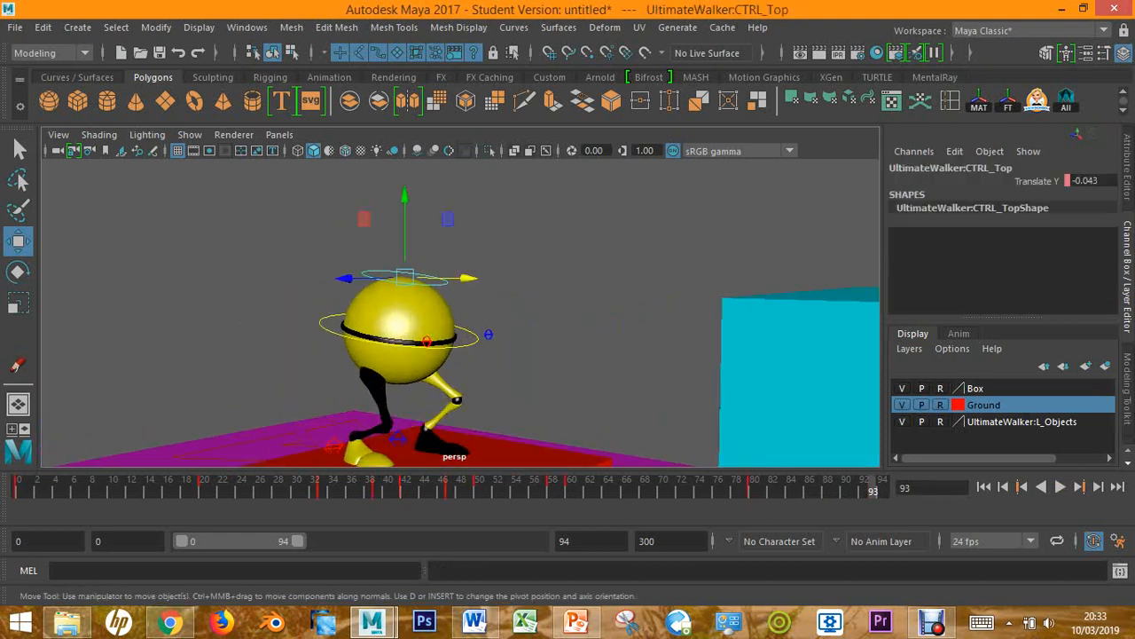
{"action": "left_click_drag", "start_coordinate": [405, 196], "coordinate": [404, 205]}
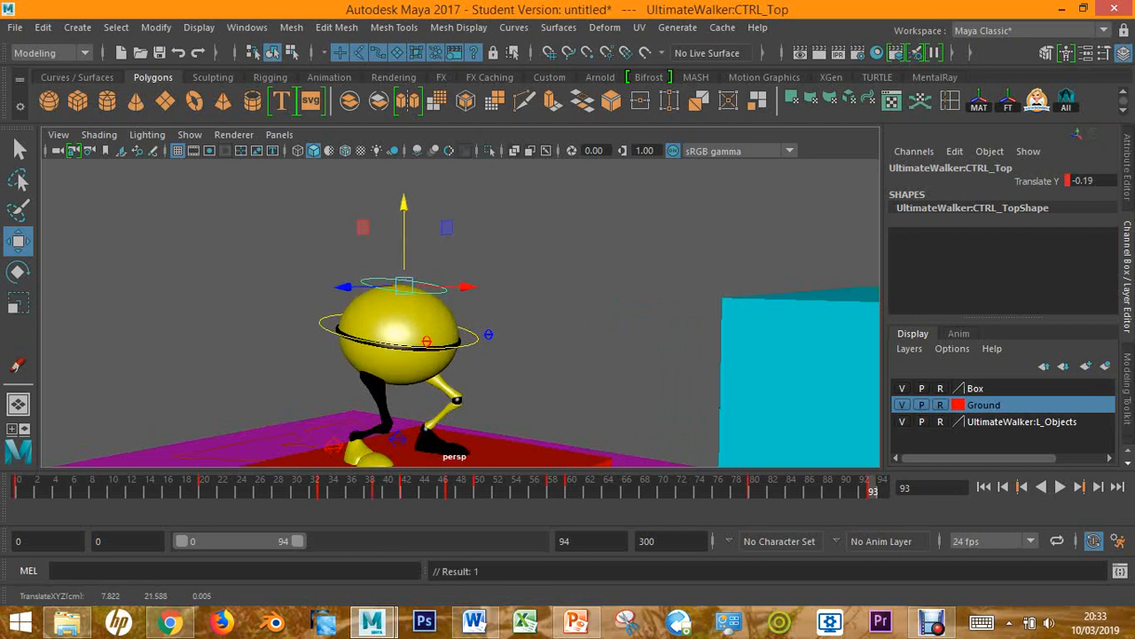
Tilt the main body control forward to about -21.1 in Rotate X, shift it to about -2.09 in Translate Z and key it
{"action": "left_click", "coordinate": [426, 342]}
{"action": "key", "text": "e"}
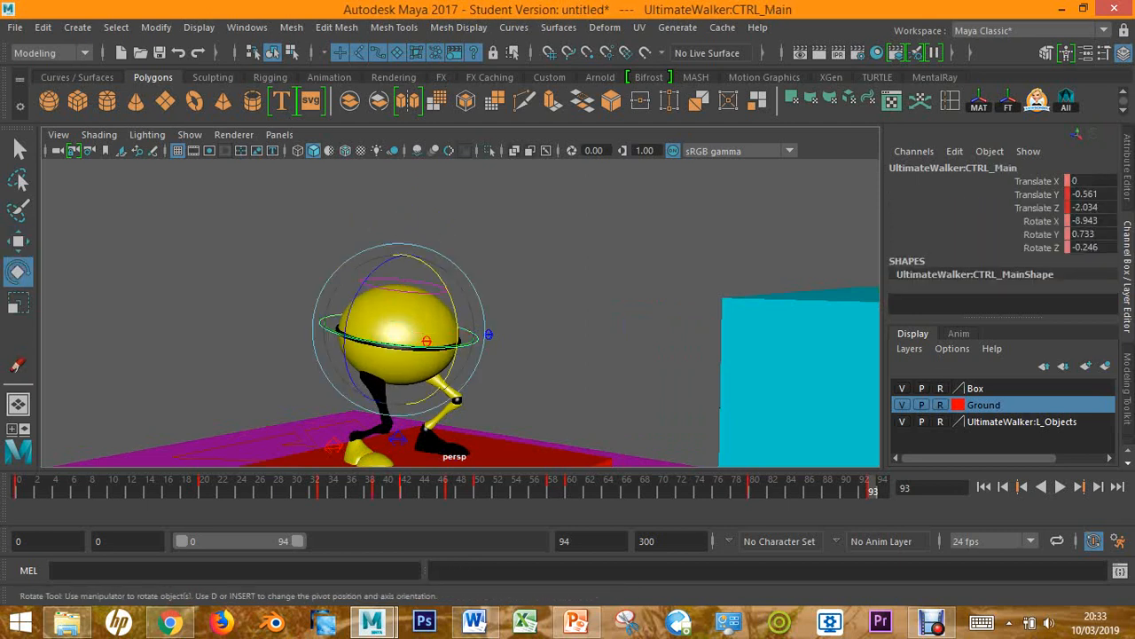
{"action": "left_click_drag", "start_coordinate": [456, 313], "coordinate": [523, 327]}
{"action": "key", "text": "s"}
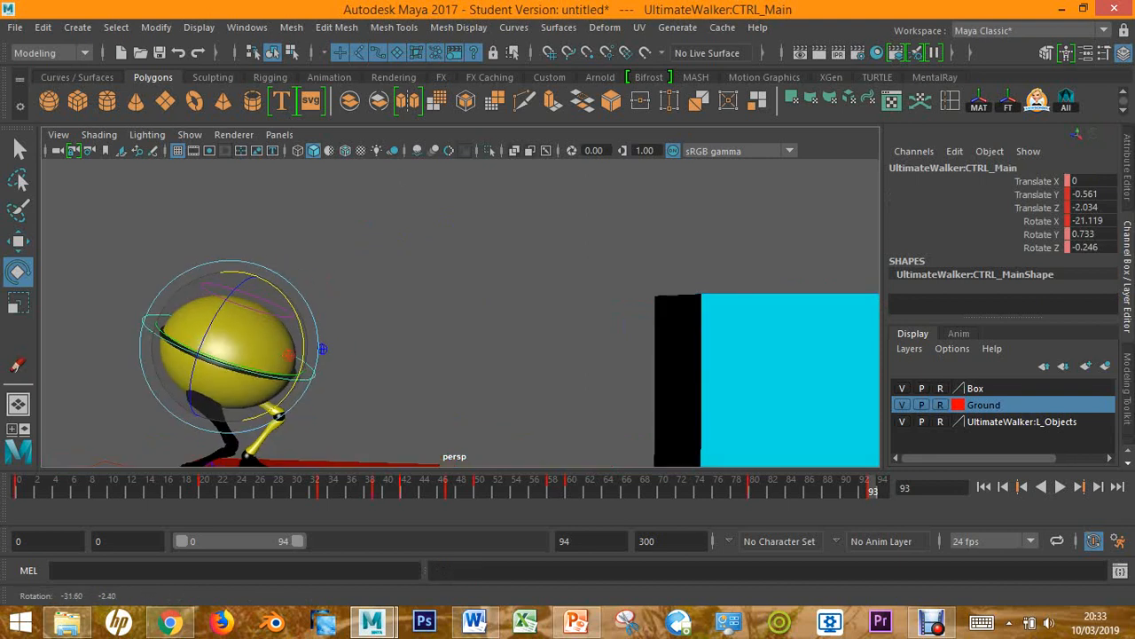
{"action": "key", "text": "w"}
{"action": "left_click_drag", "start_coordinate": [311, 347], "coordinate": [296, 357]}
{"action": "key", "text": "s"}
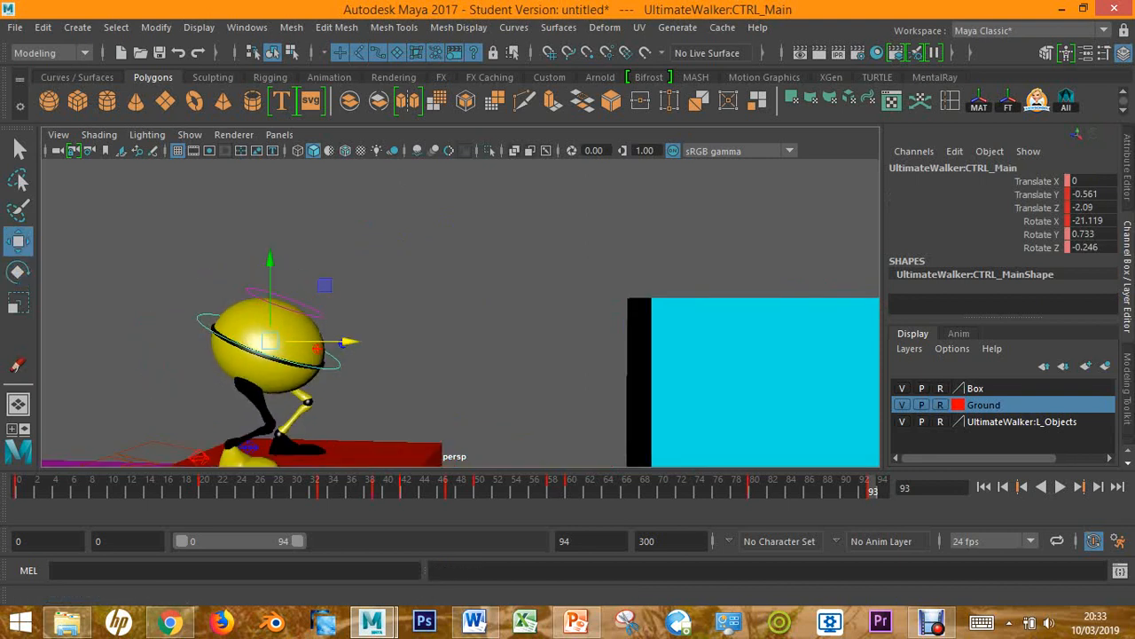
Extend the playback range to frame 148 and scrub the timeline to frame 94
{"action": "left_click_drag", "start_coordinate": [297, 541], "coordinate": [360, 540]}
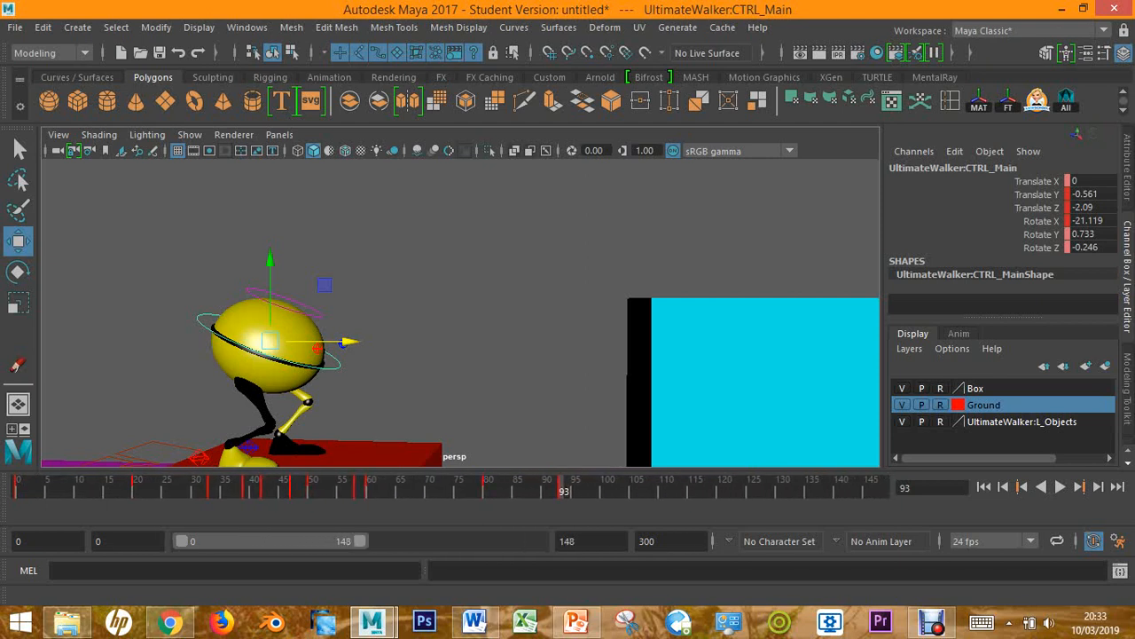
{"action": "left_click_drag", "start_coordinate": [700, 487], "coordinate": [569, 487]}
{"action": "middle_click_drag", "start_coordinate": [497, 355], "coordinate": [611, 294], "text": "alt"}
{"action": "scroll", "coordinate": [610, 294], "scroll_direction": "down", "scroll_amount": 3}
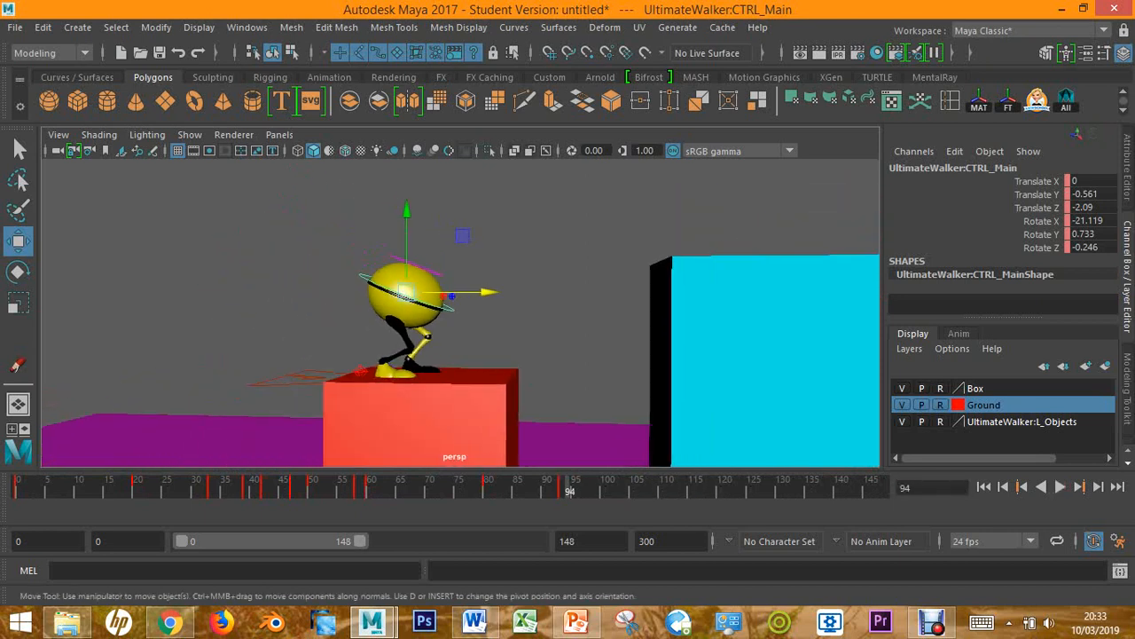
Select all the walker's controls, key the anticipation pose at frame 93 and play back the animation
{"action": "left_click_drag", "start_coordinate": [204, 213], "coordinate": [532, 425]}
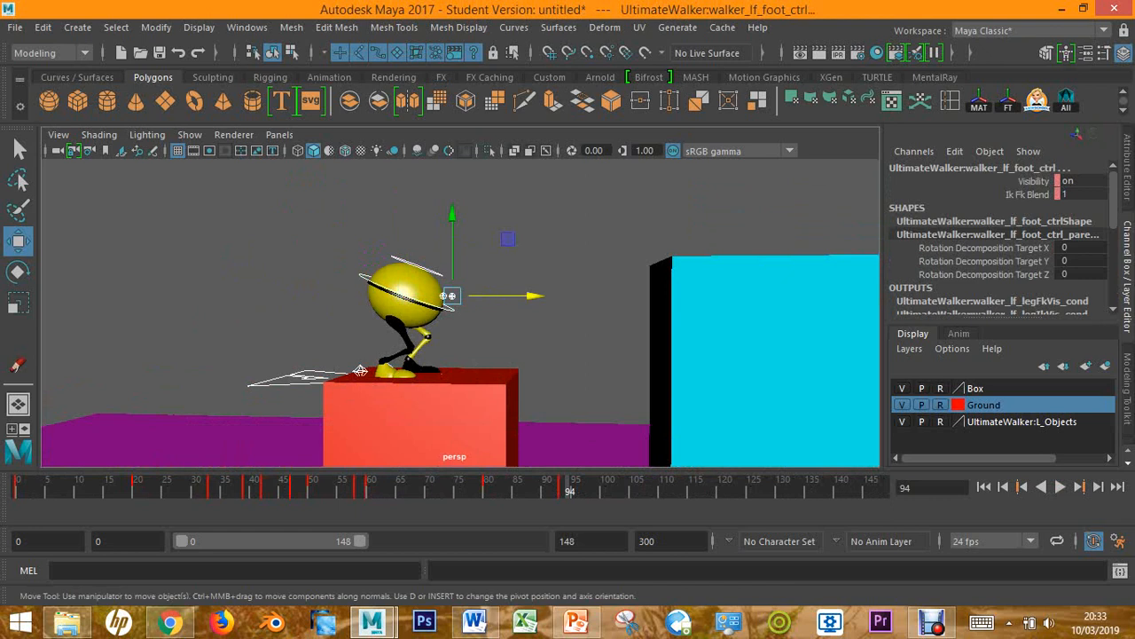
{"action": "key", "text": "s"}
{"action": "key", "text": "ctrl+z"}
{"action": "key", "text": "alt+comma"}
{"action": "key", "text": "s"}
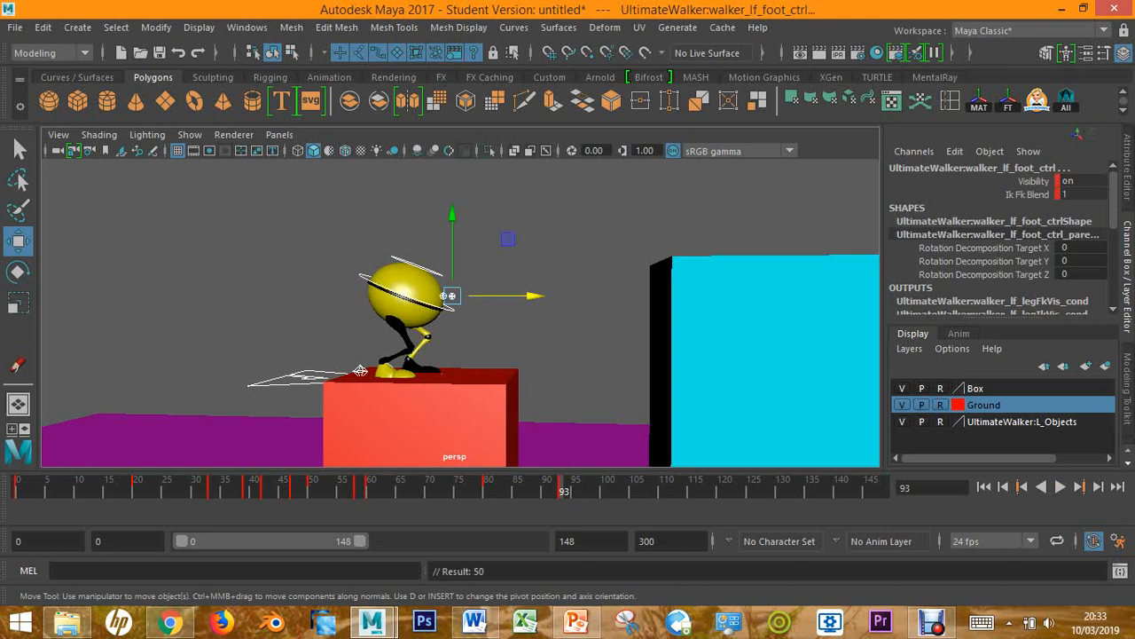
{"action": "key", "text": "alt+v"}
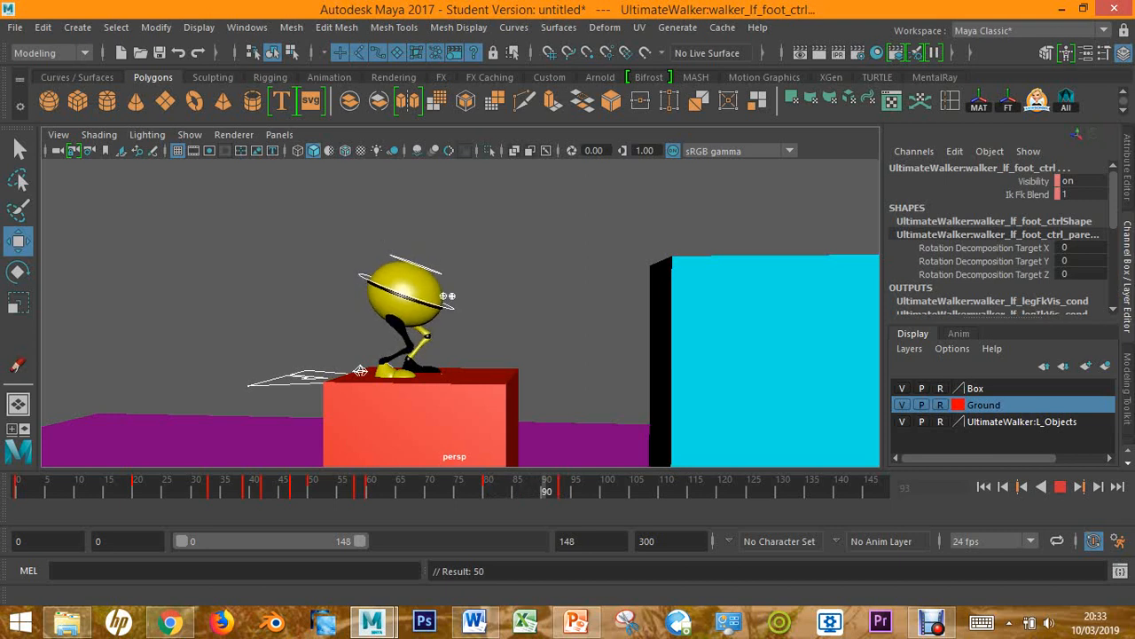
{"action": "key", "text": "Escape"}
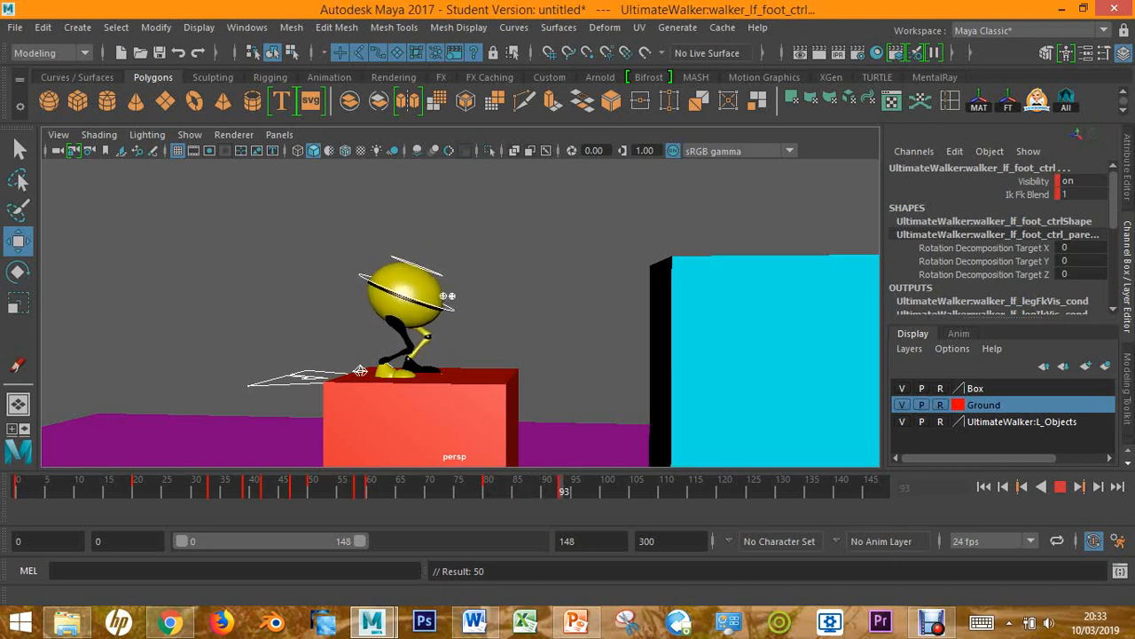
Deepen the crouch at frame 93 by lowering the main body control to about -0.82 in Translate Y
{"action": "left_click", "coordinate": [532, 221]}
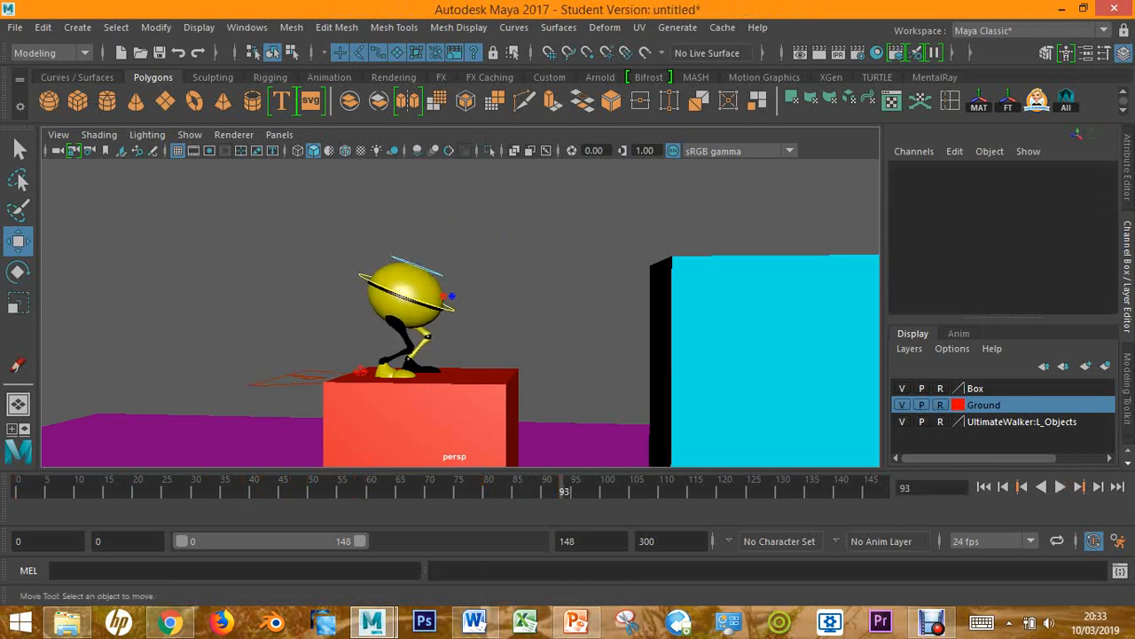
{"action": "left_click", "coordinate": [449, 309]}
{"action": "left_click_drag", "start_coordinate": [407, 213], "coordinate": [406, 221]}
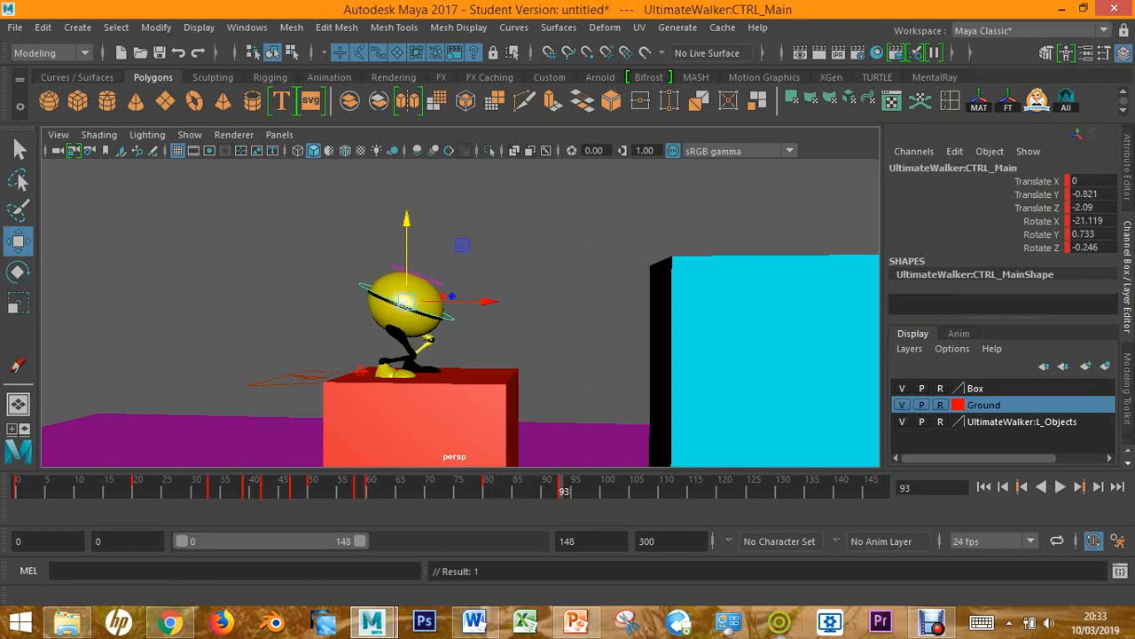
Switch to the Key Pose document in Word and compare the Antic and Take Off frame numbers
{"action": "left_click", "coordinate": [488, 618]}
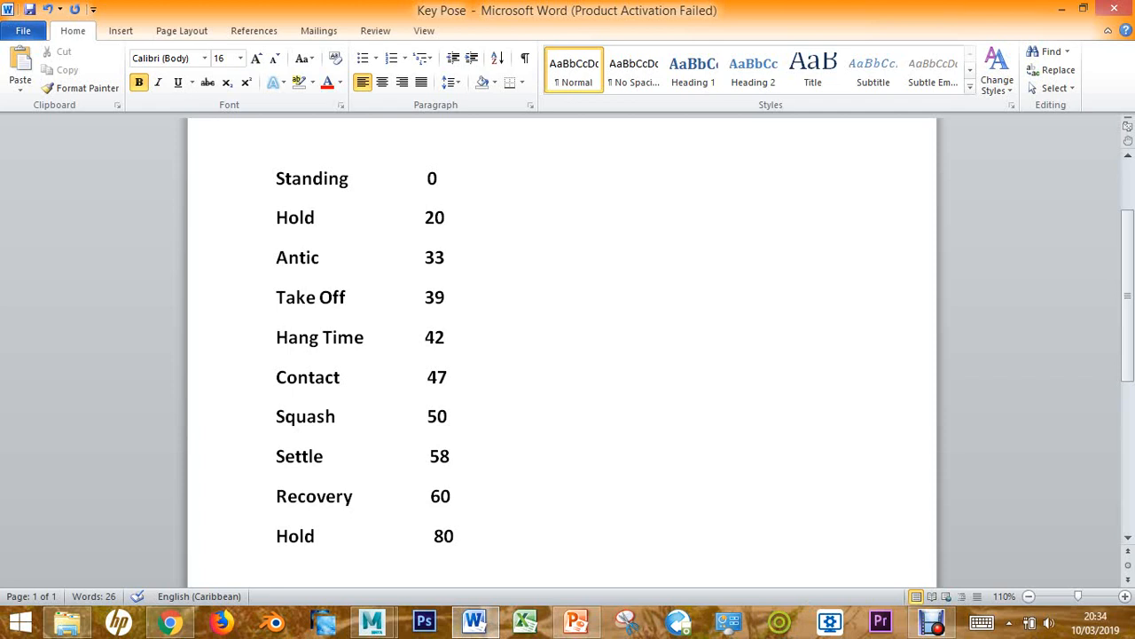
{"action": "left_click_drag", "start_coordinate": [425, 257], "coordinate": [454, 302]}
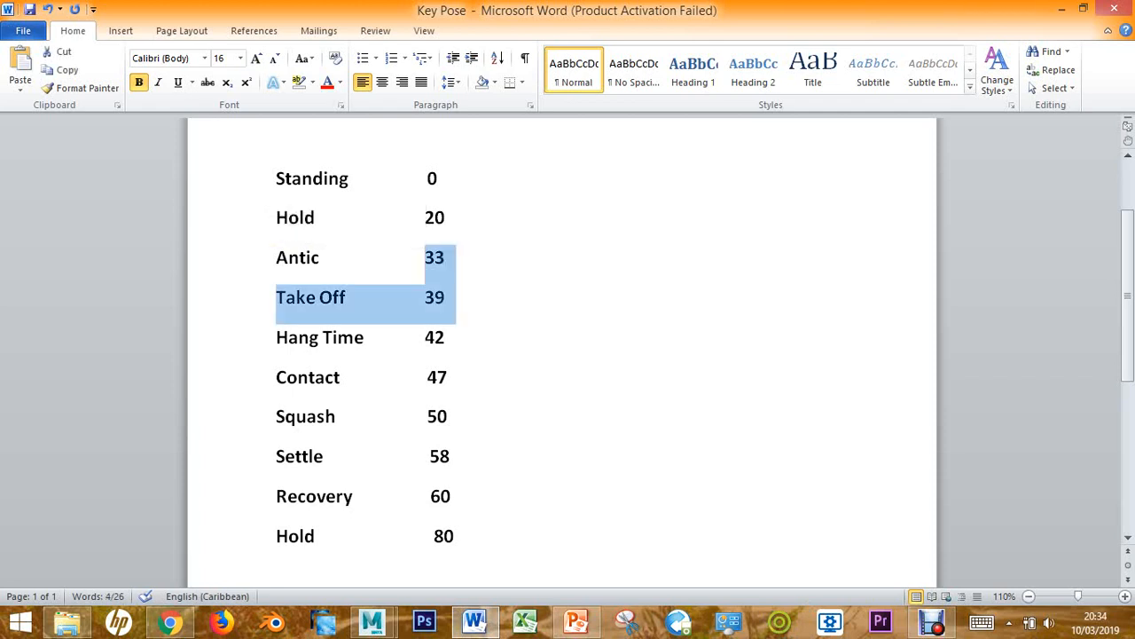
{"action": "left_click", "coordinate": [933, 622]}
Switch to Maya, advance to frame 99 and raise the main body control to about 0.17 in Translate Y for the take-off pose
{"action": "left_click", "coordinate": [372, 621]}
{"action": "left_click", "coordinate": [463, 537]}
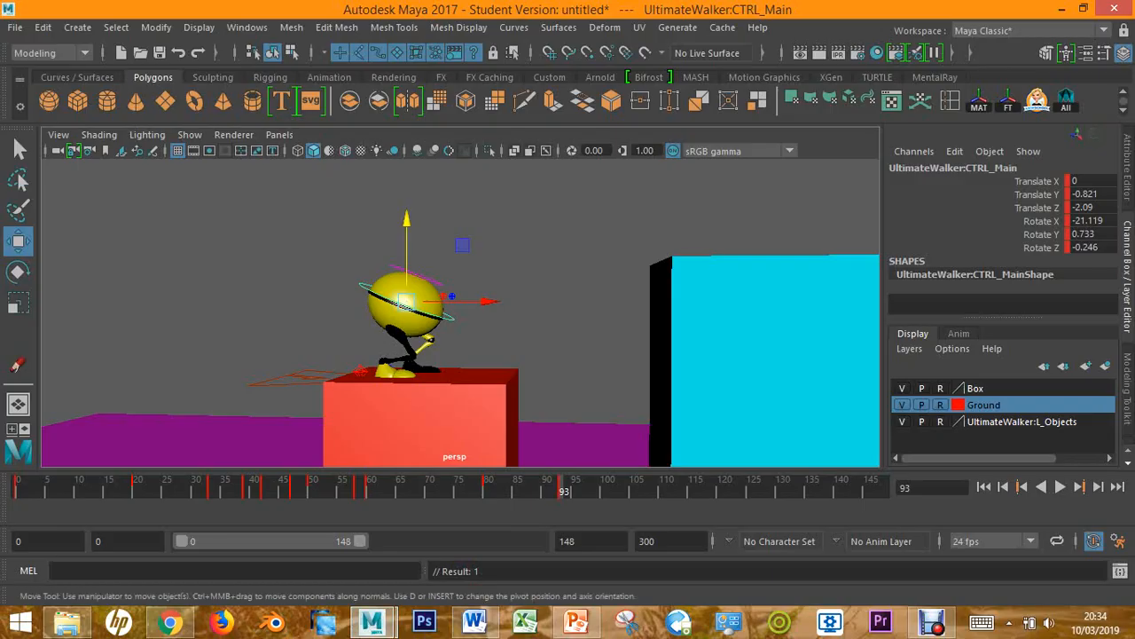
{"action": "key", "text": "alt+v"}
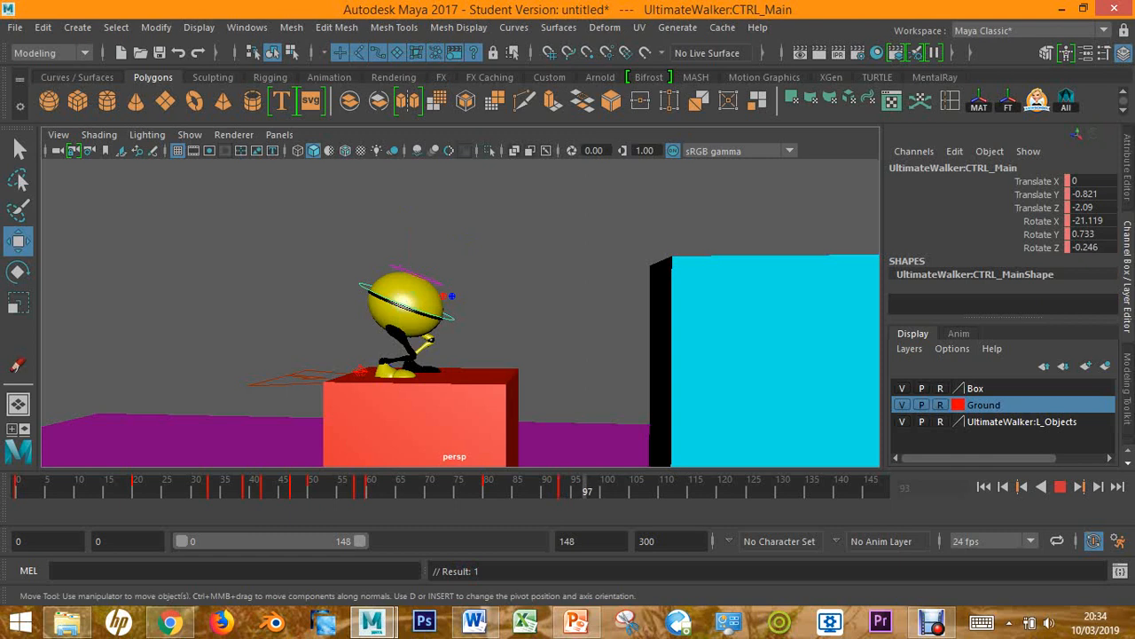
{"action": "key", "text": "alt+v"}
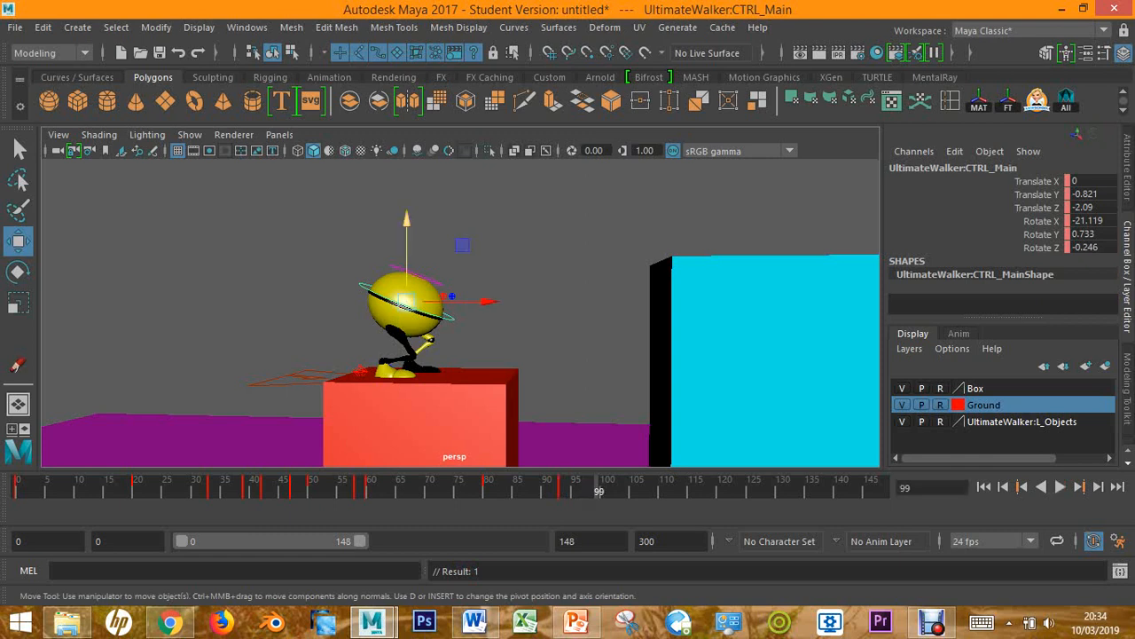
{"action": "left_click_drag", "start_coordinate": [406, 227], "coordinate": [406, 188]}
{"action": "left_click_drag", "start_coordinate": [461, 338], "coordinate": [426, 338], "text": "alt"}
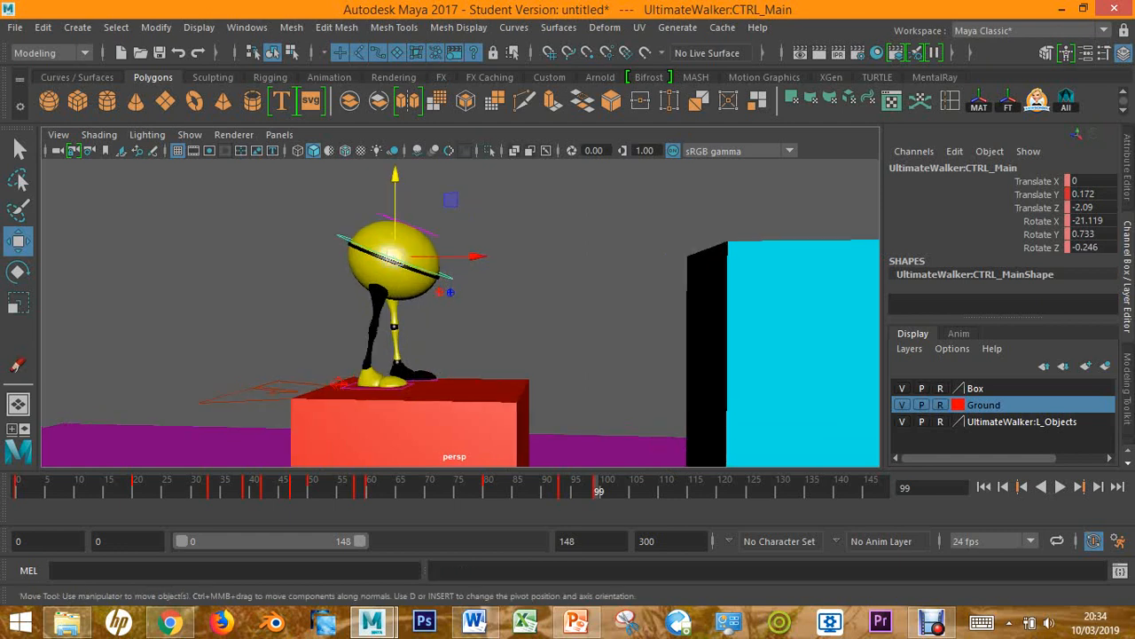
{"action": "left_click_drag", "start_coordinate": [479, 257], "coordinate": [426, 328]}
Select both heel controls and rotate them to about 39 degrees in Rotate X to lift the heels, keying them at frame 99
{"action": "scroll", "coordinate": [504, 254], "scroll_direction": "up", "scroll_amount": 3}
{"action": "left_click", "coordinate": [519, 345]}
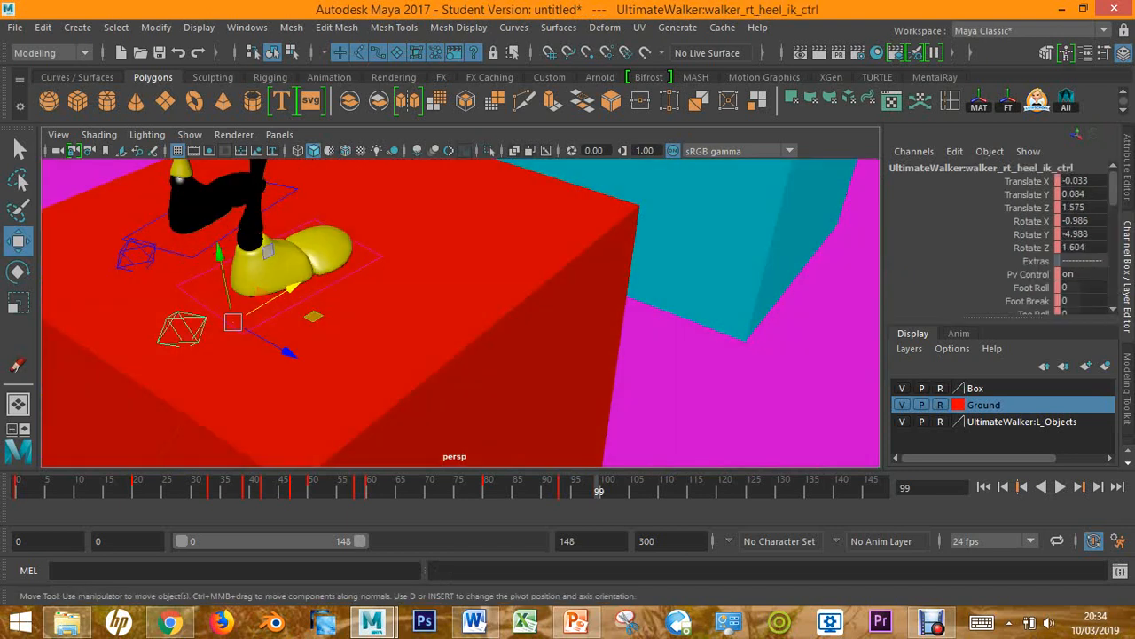
{"action": "left_click", "coordinate": [137, 255]}
{"action": "left_click_drag", "start_coordinate": [137, 254], "coordinate": [355, 284], "text": "alt"}
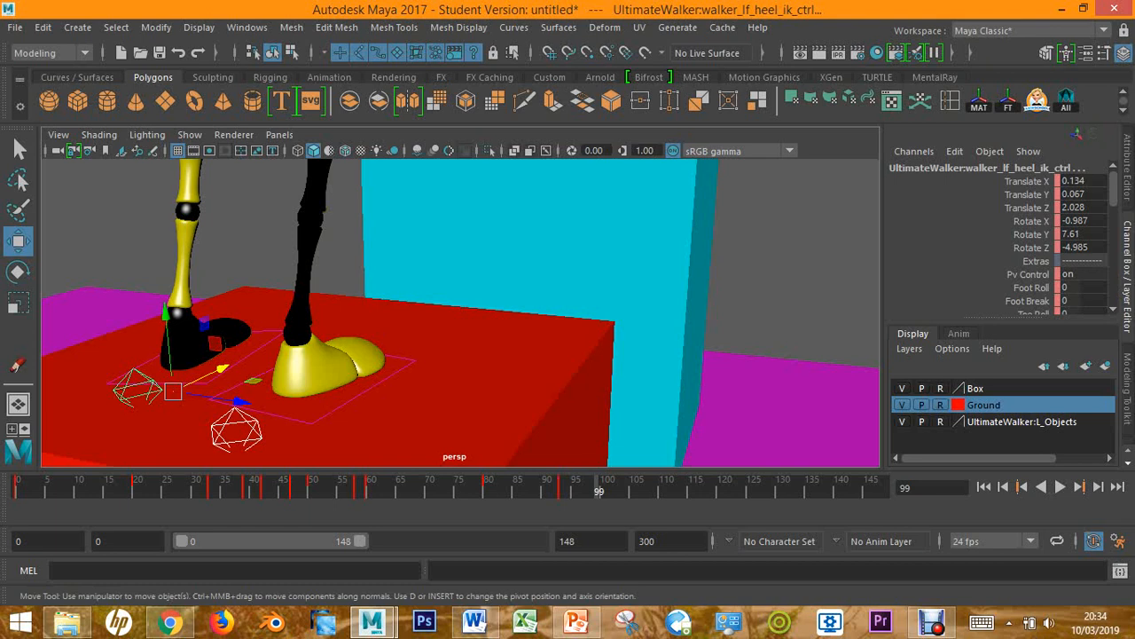
{"action": "key", "text": "e"}
{"action": "left_click_drag", "start_coordinate": [168, 417], "coordinate": [169, 351]}
{"action": "key", "text": "s"}
{"action": "left_click", "coordinate": [461, 355]}
{"action": "left_click_drag", "start_coordinate": [461, 355], "coordinate": [550, 328], "text": "alt"}
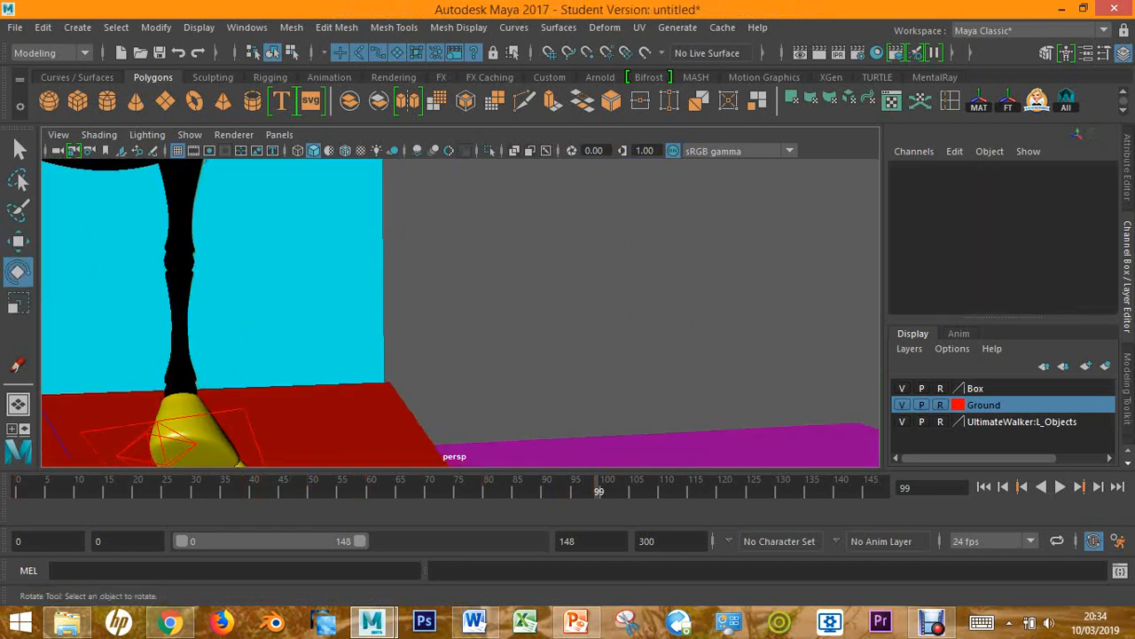
Straighten the left heel control to about 39.9, 6.4 and 3.4 degrees in Rotate X, Y and Z and key it
{"action": "middle_click_drag", "start_coordinate": [355, 354], "coordinate": [568, 301], "text": "alt"}
{"action": "left_click", "coordinate": [182, 382]}
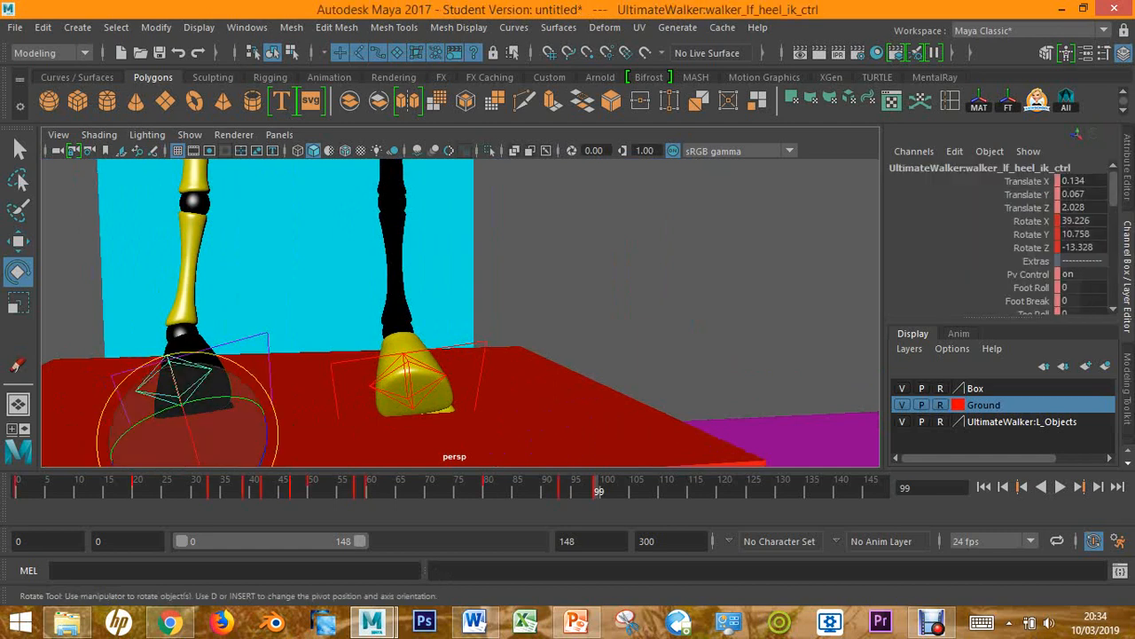
{"action": "left_click_drag", "start_coordinate": [226, 437], "coordinate": [426, 382]}
{"action": "key", "text": "s"}
{"action": "middle_click_drag", "start_coordinate": [426, 382], "coordinate": [532, 204], "text": "alt"}
{"action": "left_click_drag", "start_coordinate": [329, 317], "coordinate": [333, 390]}
{"action": "key", "text": "s"}
{"action": "left_click_drag", "start_coordinate": [621, 302], "coordinate": [319, 275], "text": "alt"}
{"action": "left_click_drag", "start_coordinate": [576, 301], "coordinate": [355, 306], "text": "alt"}
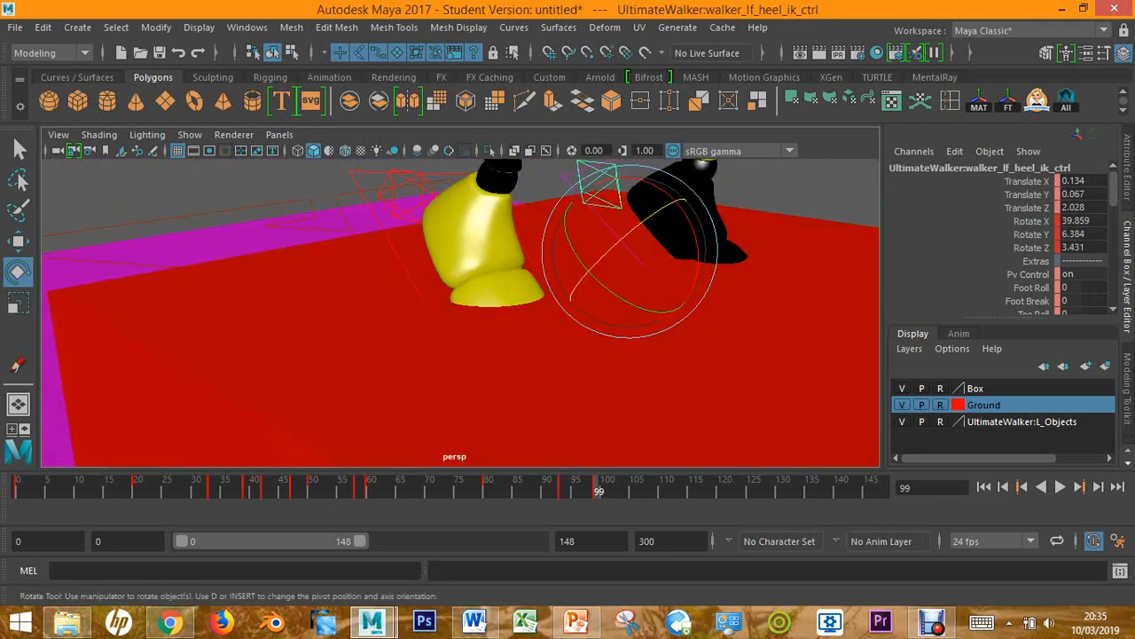
Straighten the right heel control to about 39.4, -0.6 and 3.6 degrees in Rotate X, Y and Z, keying it at frame 99
{"action": "left_click", "coordinate": [275, 221]}
{"action": "left_click_drag", "start_coordinate": [346, 226], "coordinate": [411, 274], "text": "alt"}
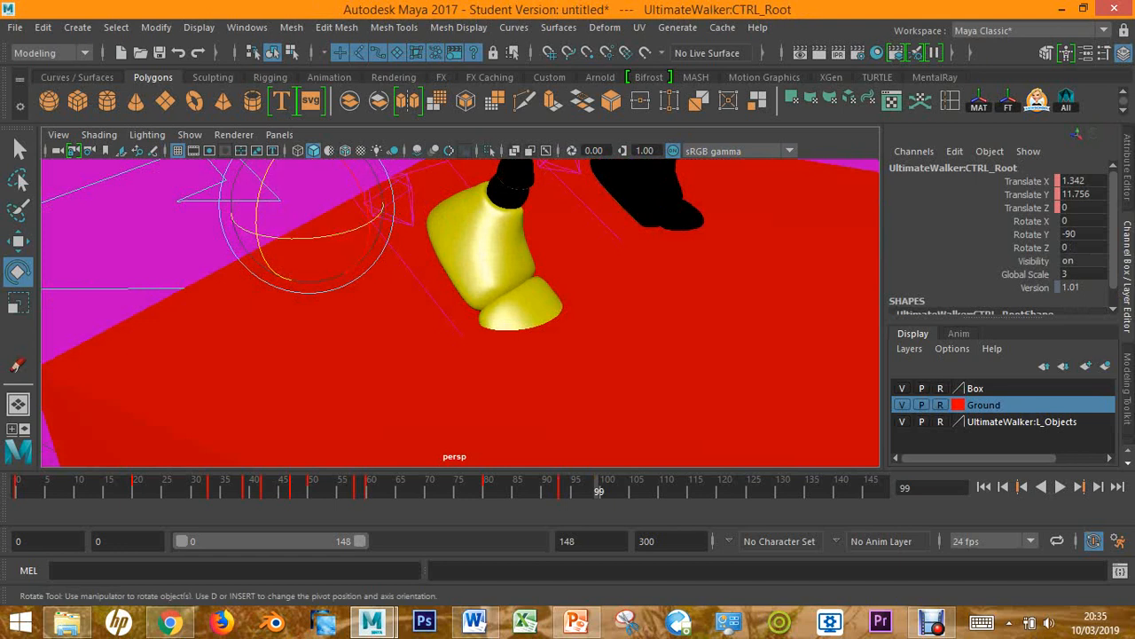
{"action": "middle_click_drag", "start_coordinate": [390, 222], "coordinate": [466, 311], "text": "alt"}
{"action": "left_click", "coordinate": [453, 377]}
{"action": "left_click", "coordinate": [452, 362]}
{"action": "left_click_drag", "start_coordinate": [466, 310], "coordinate": [367, 283], "text": "alt"}
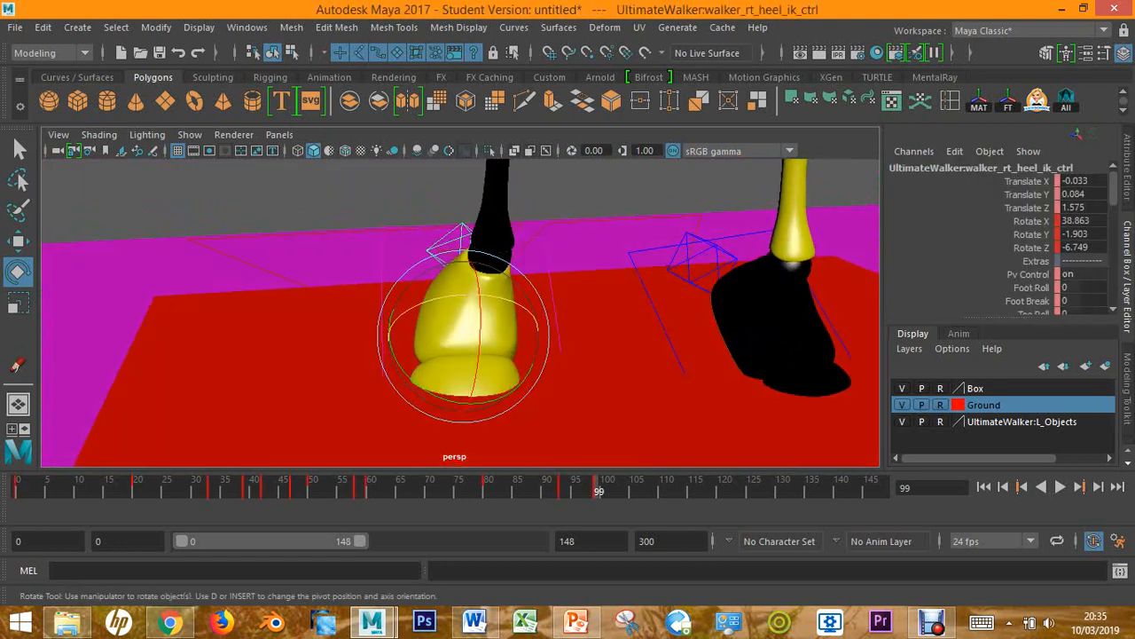
{"action": "left_click_drag", "start_coordinate": [429, 392], "coordinate": [437, 397]}
{"action": "key", "text": "s"}
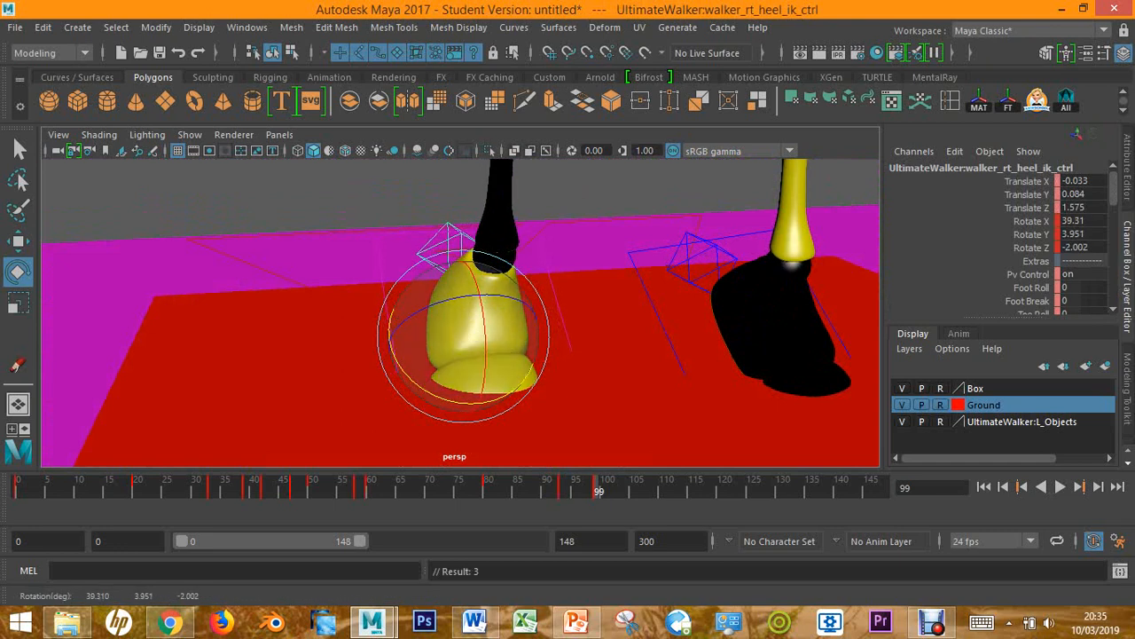
{"action": "key", "text": "s"}
{"action": "left_click_drag", "start_coordinate": [484, 295], "coordinate": [603, 313]}
{"action": "scroll", "coordinate": [460, 312], "scroll_direction": "down", "scroll_amount": 3}
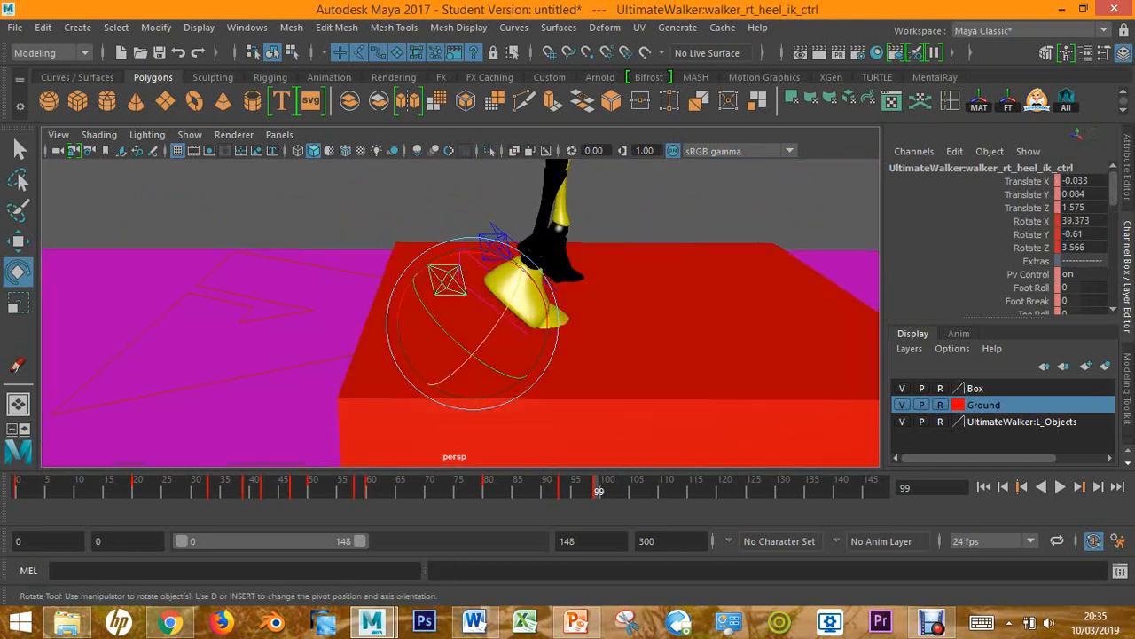
{"action": "left_click", "coordinate": [603, 313]}
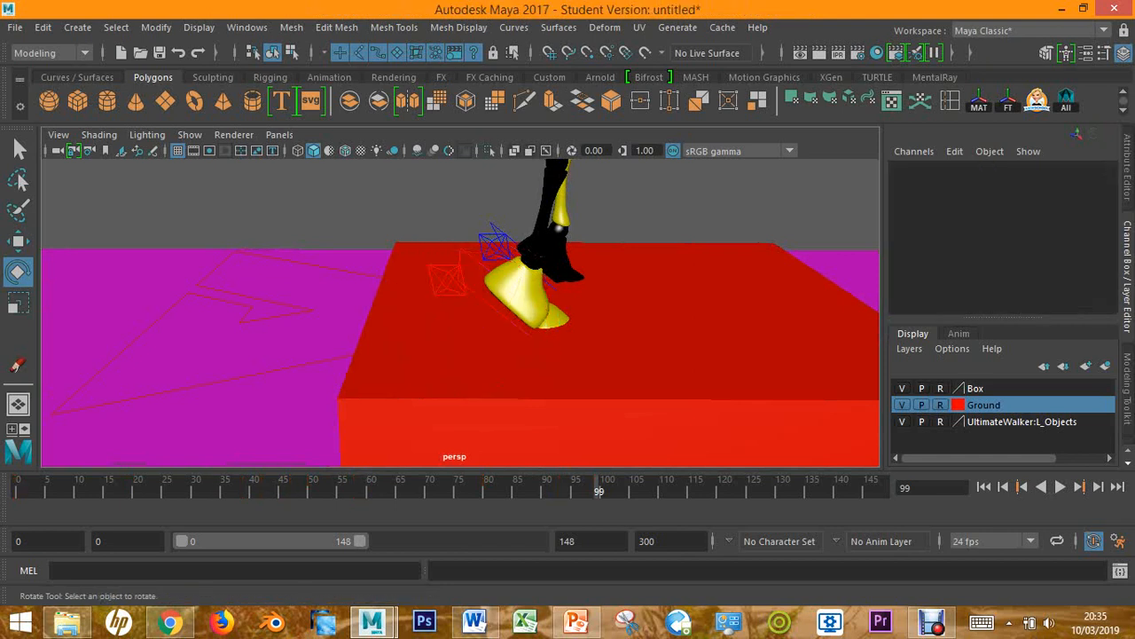
Select both heel controls and set their Toe Roll to -30, fine-tuning it to about -37.8 at frame 99
{"action": "left_click", "coordinate": [447, 281]}
{"action": "left_click_drag", "start_coordinate": [447, 280], "coordinate": [472, 344], "text": "alt"}
{"action": "left_click", "coordinate": [472, 214]}
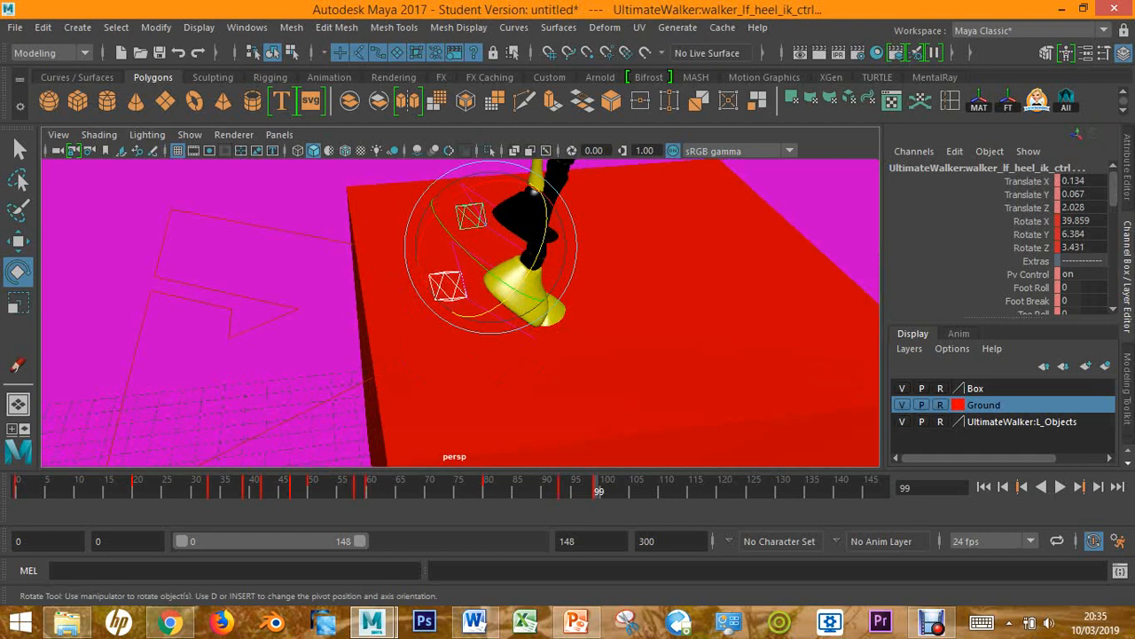
{"action": "scroll", "coordinate": [1002, 239], "scroll_direction": "down", "scroll_amount": 1}
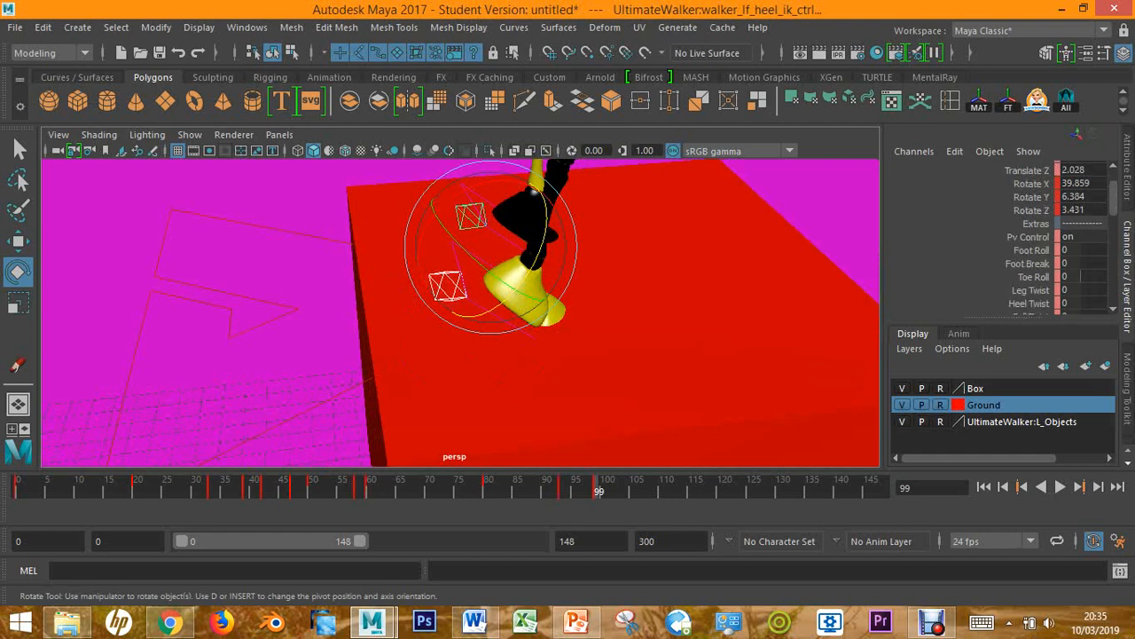
{"action": "double_click", "coordinate": [1080, 276]}
{"action": "key", "text": "Return"}
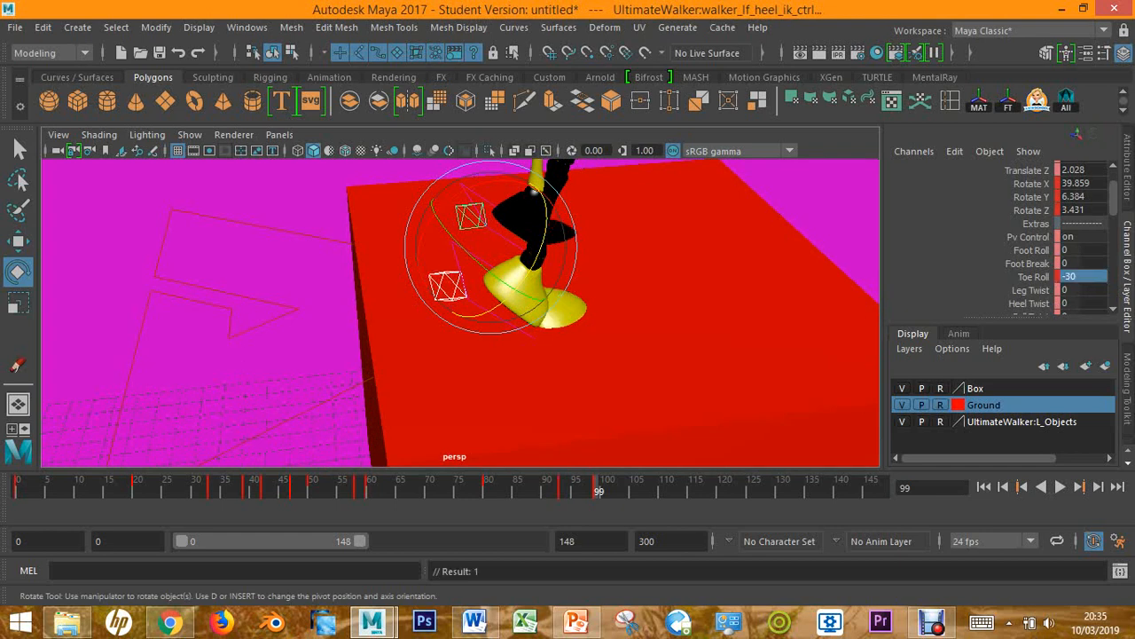
{"action": "left_click_drag", "start_coordinate": [576, 337], "coordinate": [514, 306], "text": "alt"}
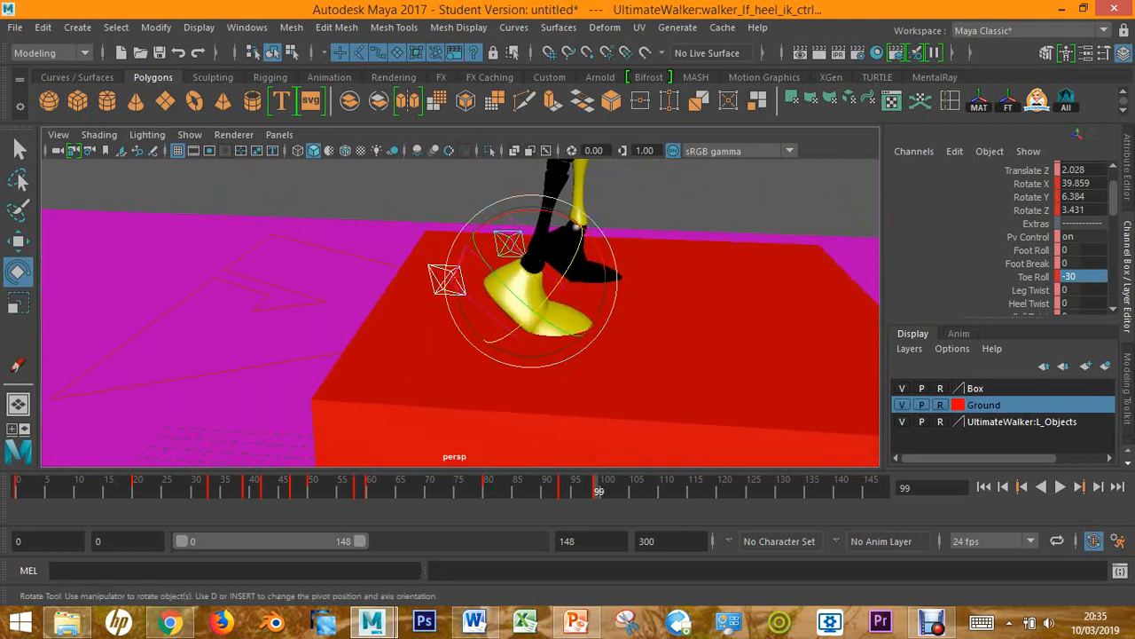
{"action": "left_click", "coordinate": [1033, 277]}
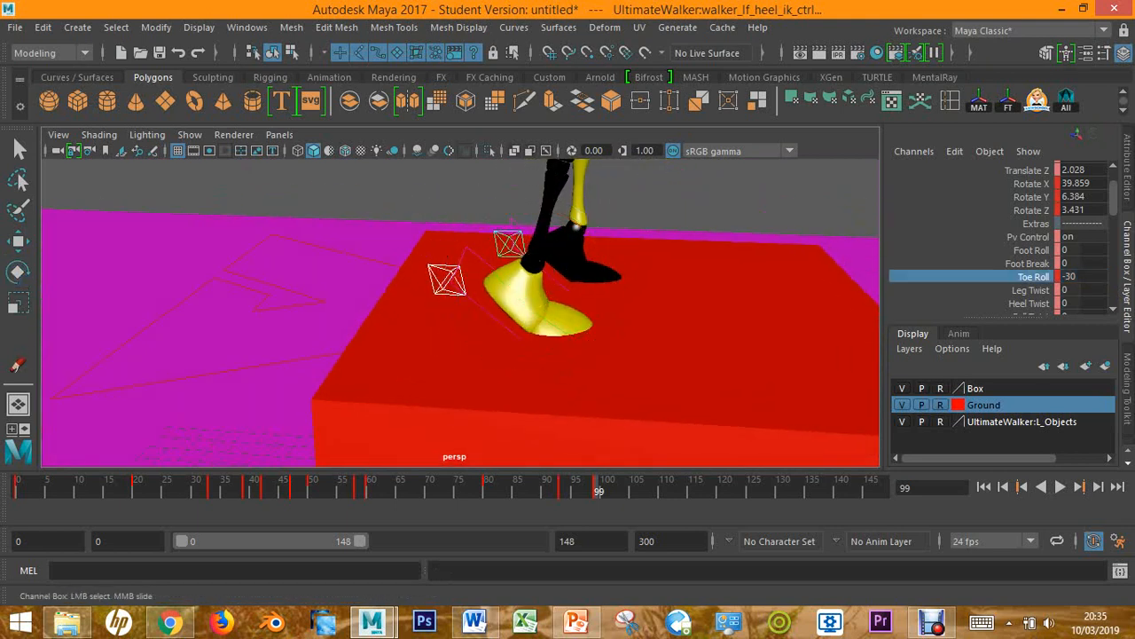
{"action": "middle_click_drag", "start_coordinate": [710, 320], "coordinate": [661, 320]}
Stretch the body upward by raising the top control to 0.25 in Translate Y and key it at frame 99
{"action": "left_click_drag", "start_coordinate": [497, 329], "coordinate": [803, 282], "text": "alt"}
{"action": "left_click", "coordinate": [582, 221]}
{"action": "scroll", "coordinate": [582, 221], "scroll_direction": "up", "scroll_amount": 6}
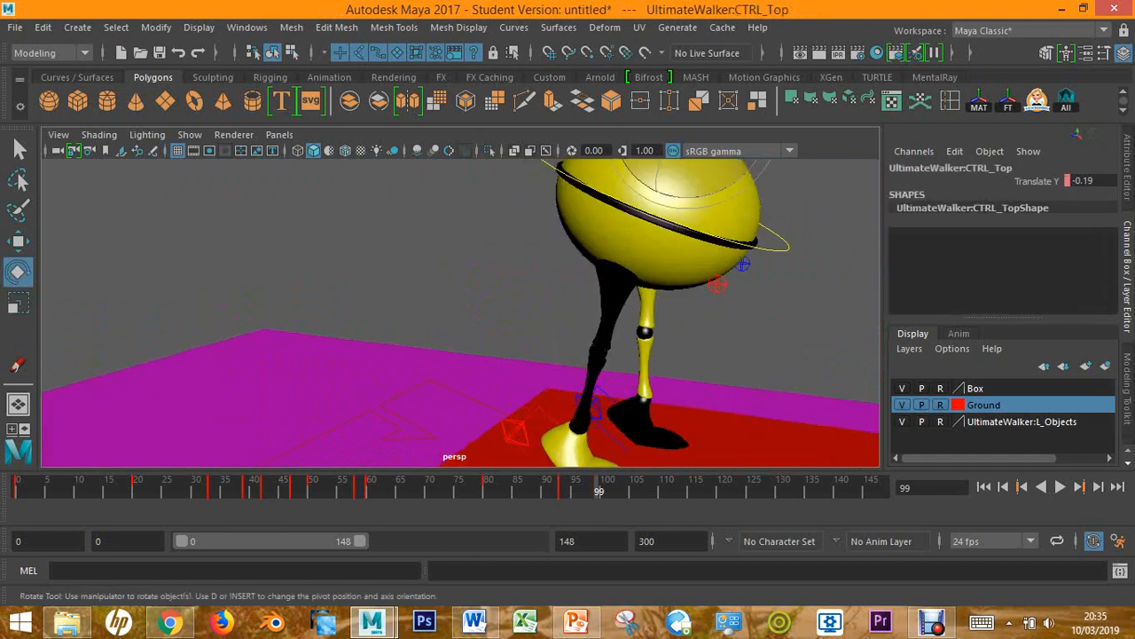
{"action": "middle_click_drag", "start_coordinate": [582, 220], "coordinate": [473, 341], "text": "alt"}
{"action": "key", "text": "w"}
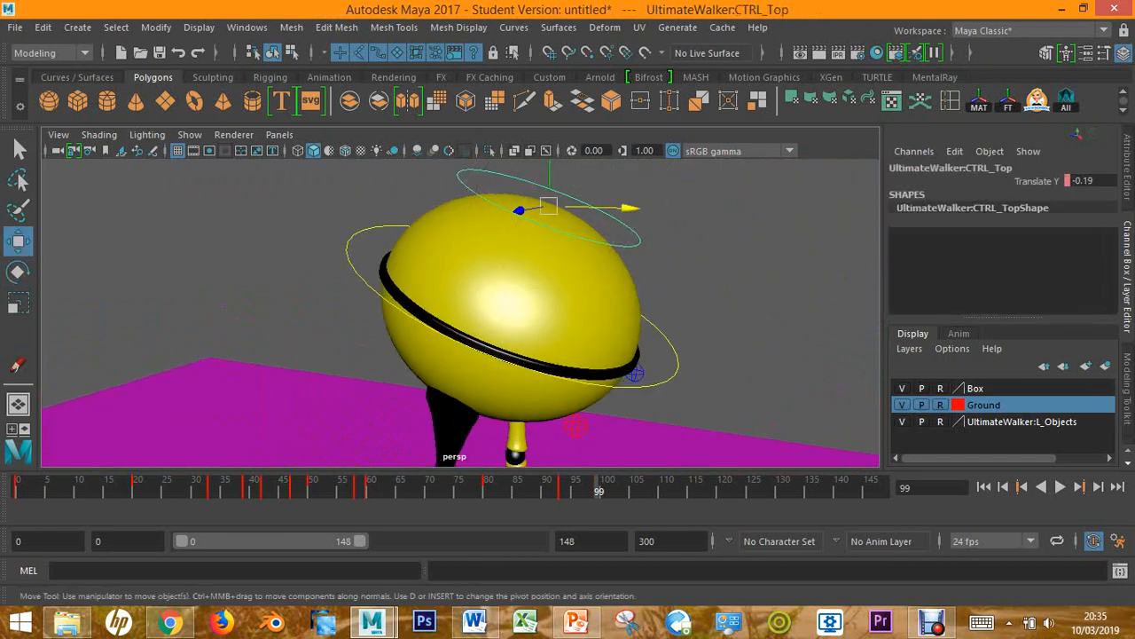
{"action": "middle_click_drag", "start_coordinate": [568, 208], "coordinate": [549, 290], "text": "alt"}
{"action": "left_click_drag", "start_coordinate": [532, 210], "coordinate": [612, 133]}
{"action": "key", "text": "s"}
Move the main body control forward to about -2.70 in Translate Z
{"action": "scroll", "coordinate": [460, 313], "scroll_direction": "down", "scroll_amount": 5}
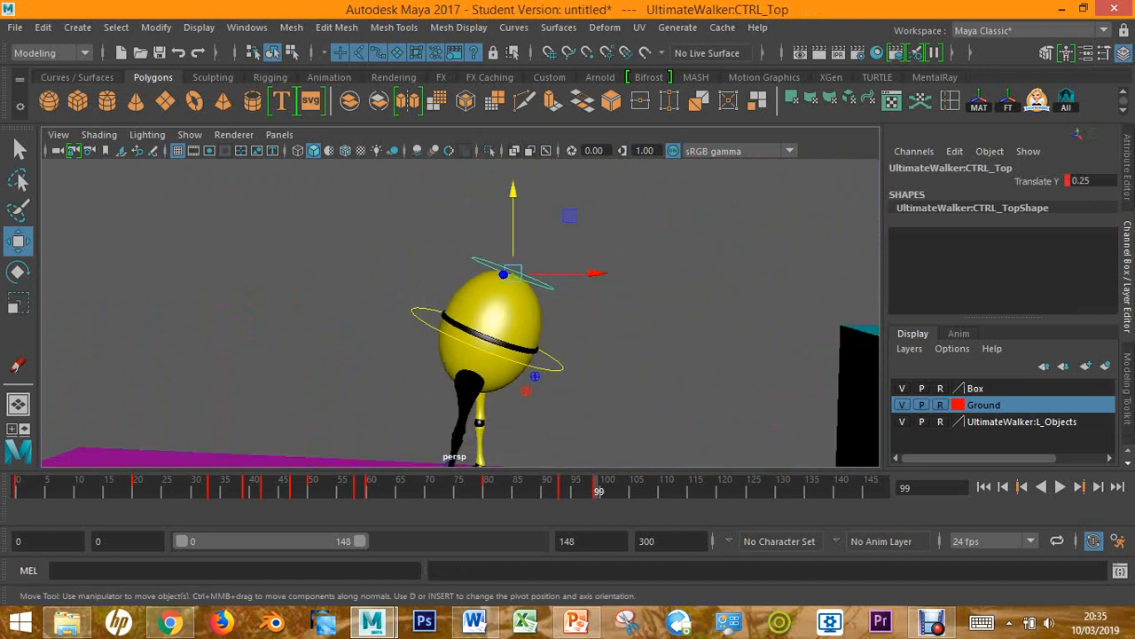
{"action": "left_click", "coordinate": [561, 361]}
{"action": "left_click_drag", "start_coordinate": [570, 339], "coordinate": [582, 339]}
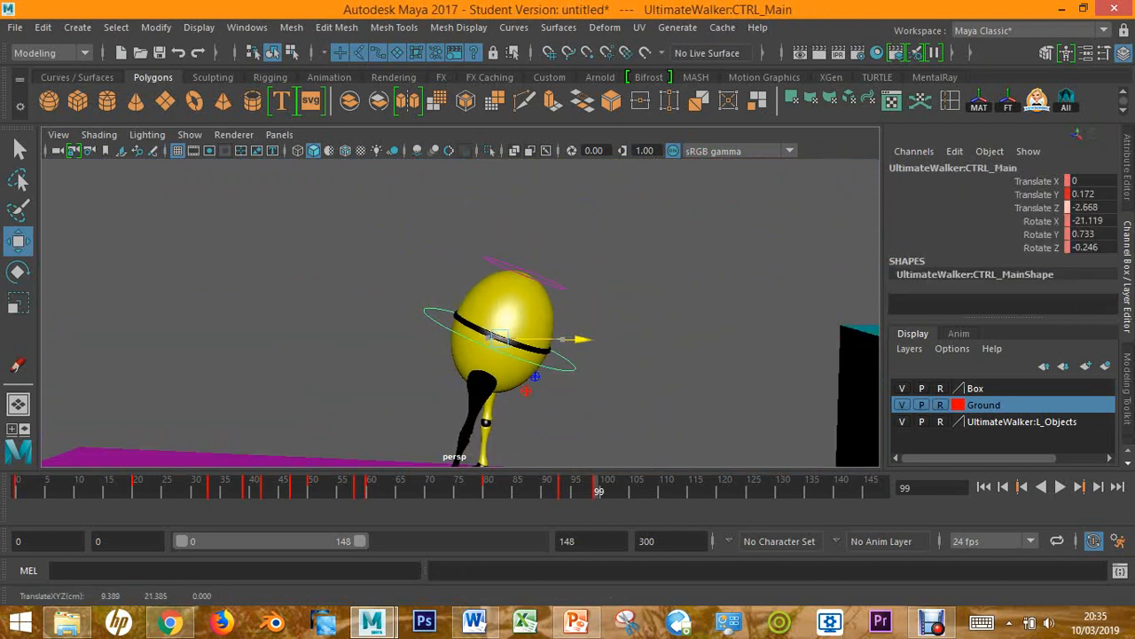
Switch to PowerPoint, compare the jump pose drawings on slides 8 and 9, and return to Maya
{"action": "left_click", "coordinate": [577, 621]}
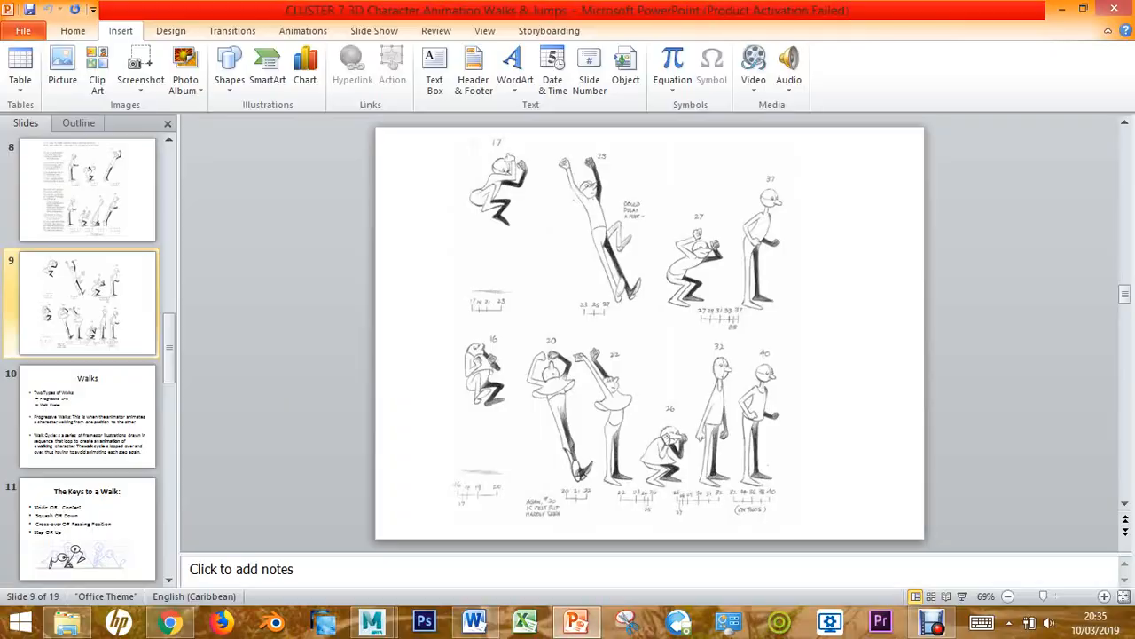
{"action": "scroll", "coordinate": [649, 333], "scroll_direction": "up", "scroll_amount": 1}
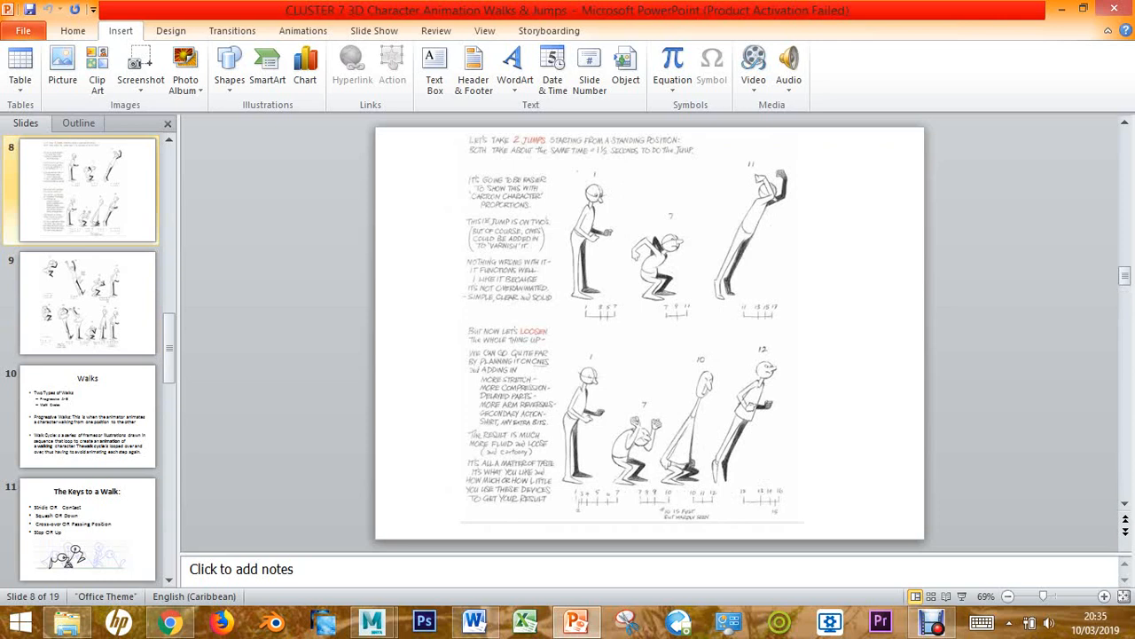
{"action": "scroll", "coordinate": [650, 333], "scroll_direction": "down", "scroll_amount": 1}
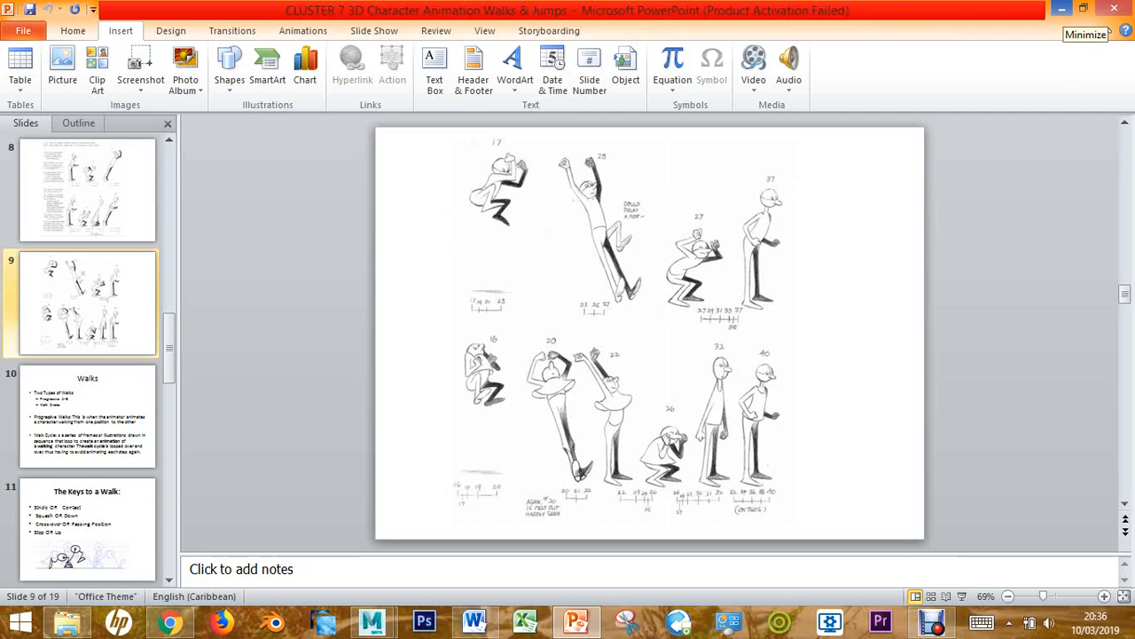
{"action": "left_click", "coordinate": [1062, 8]}
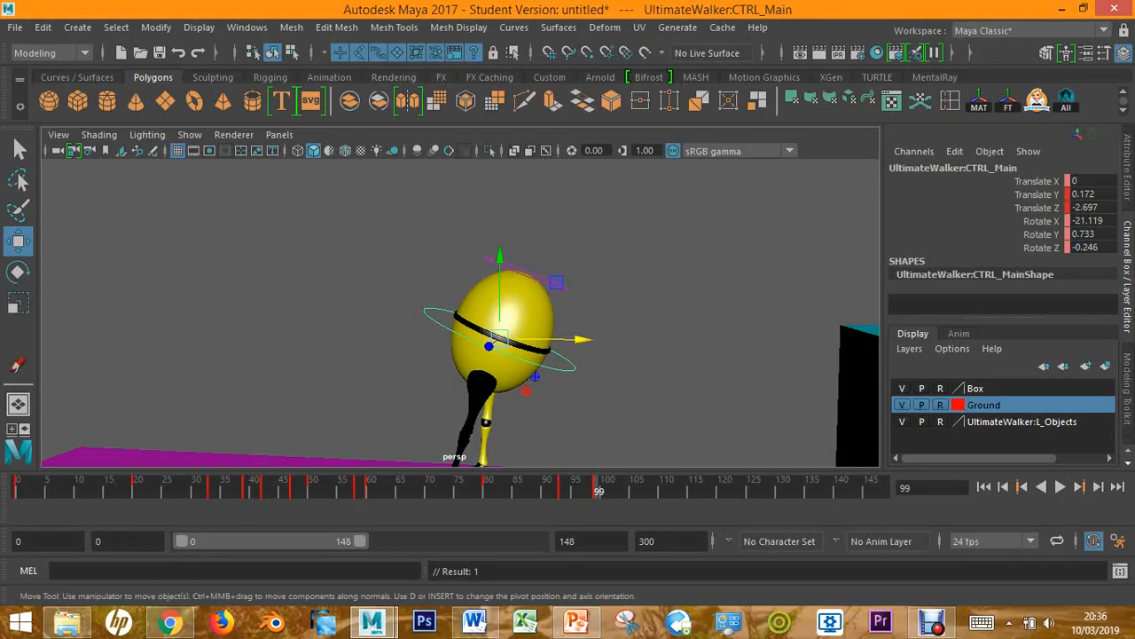
Push the main body control to about -2.83 in Translate Z and rotate it to about -14.5 in Rotate X
{"action": "scroll", "coordinate": [489, 346], "scroll_direction": "down", "scroll_amount": 5}
{"action": "scroll", "coordinate": [488, 346], "scroll_direction": "up", "scroll_amount": 5}
{"action": "left_click_drag", "start_coordinate": [582, 340], "coordinate": [710, 371]}
{"action": "key", "text": "e"}
{"action": "left_click_drag", "start_coordinate": [576, 310], "coordinate": [461, 277]}
{"action": "scroll", "coordinate": [462, 277], "scroll_direction": "down", "scroll_amount": 5}
{"action": "scroll", "coordinate": [460, 313], "scroll_direction": "up", "scroll_amount": 5}
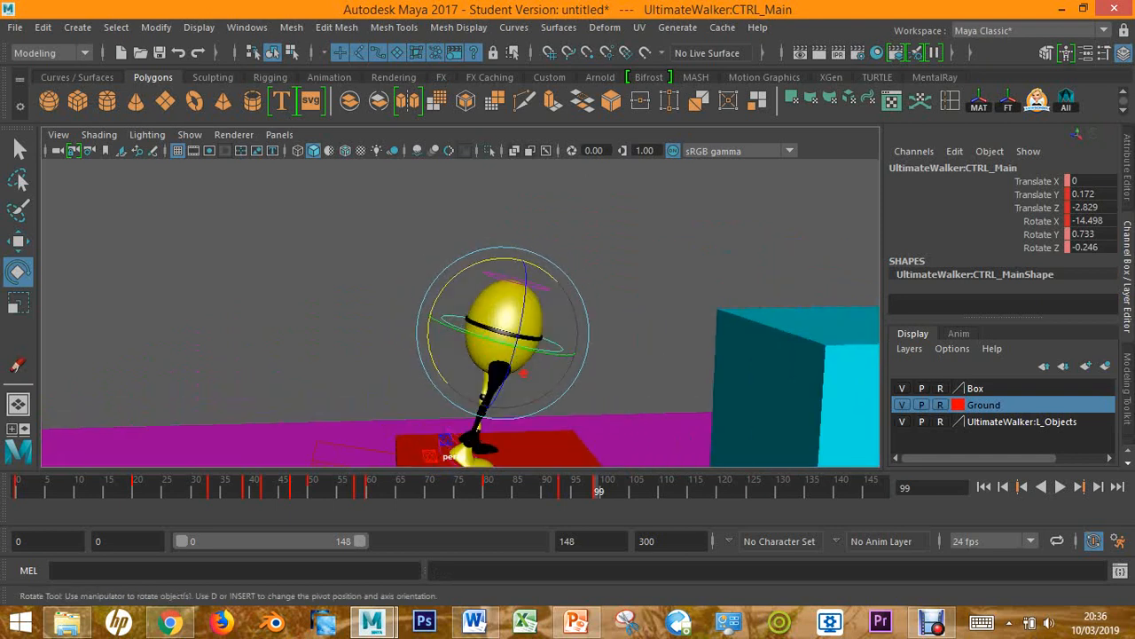
Select all of the walker's controls and key the complete take-off pose at frame 99
{"action": "left_click", "coordinate": [341, 236]}
{"action": "scroll", "coordinate": [341, 236], "scroll_direction": "down", "scroll_amount": 5}
{"action": "left_click_drag", "start_coordinate": [339, 232], "coordinate": [559, 465]}
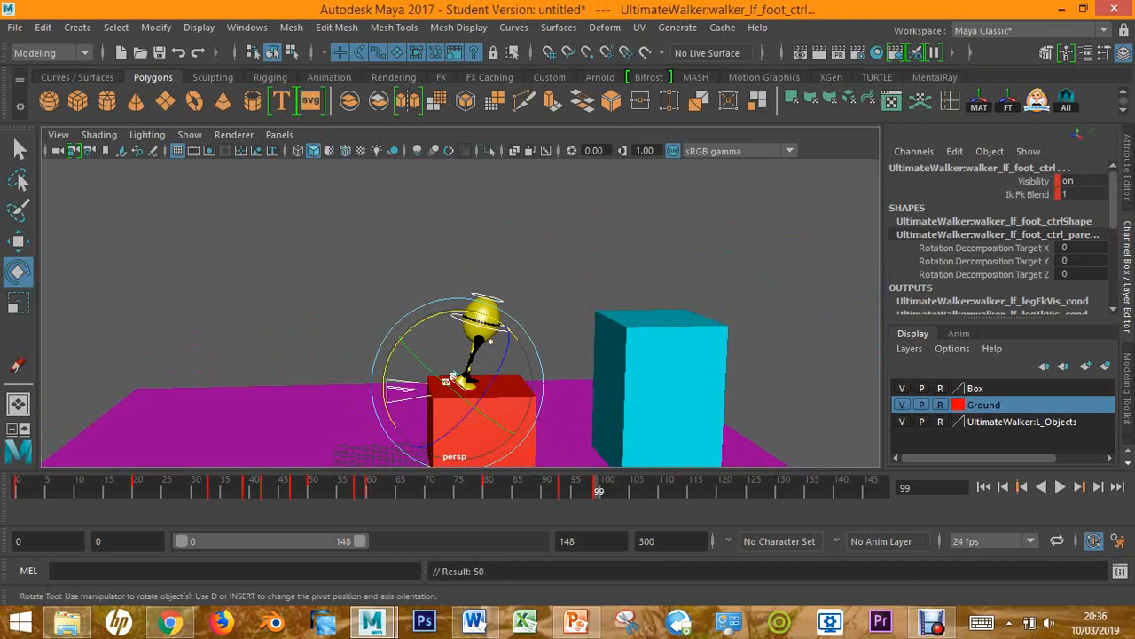
{"action": "scroll", "coordinate": [491, 342], "scroll_direction": "up", "scroll_amount": 5}
{"action": "middle_click_drag", "start_coordinate": [523, 364], "coordinate": [418, 315], "text": "alt"}
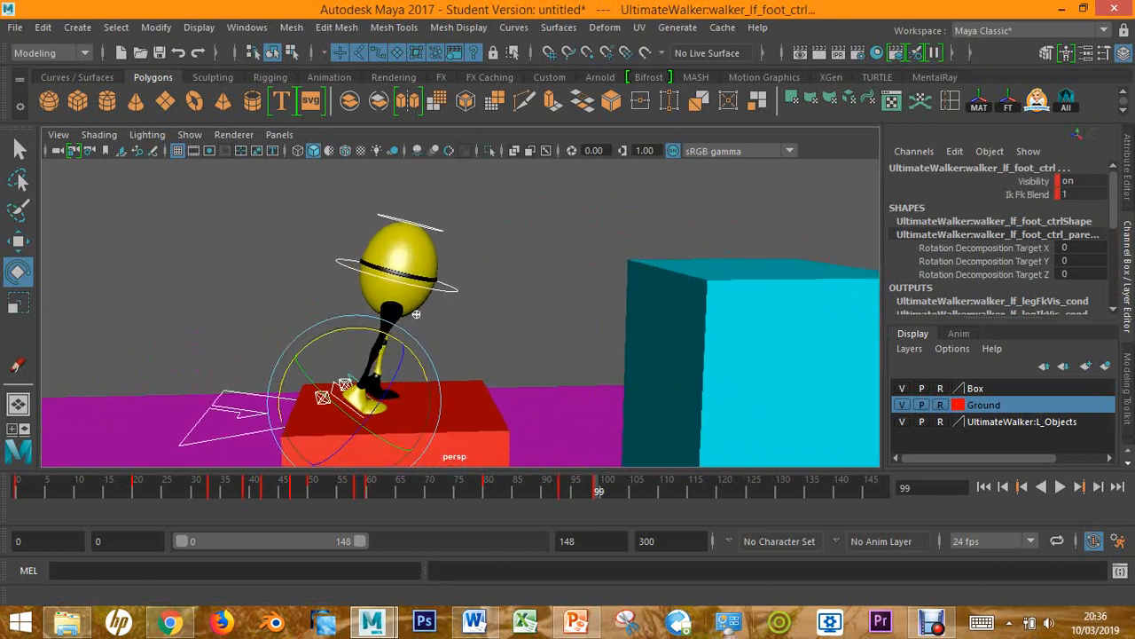
Switch to Word and look up the Hang Time frame in the key pose list
{"action": "left_click", "coordinate": [474, 621]}
{"action": "left_click_drag", "start_coordinate": [276, 337], "coordinate": [323, 299]}
{"action": "left_click", "coordinate": [452, 338]}
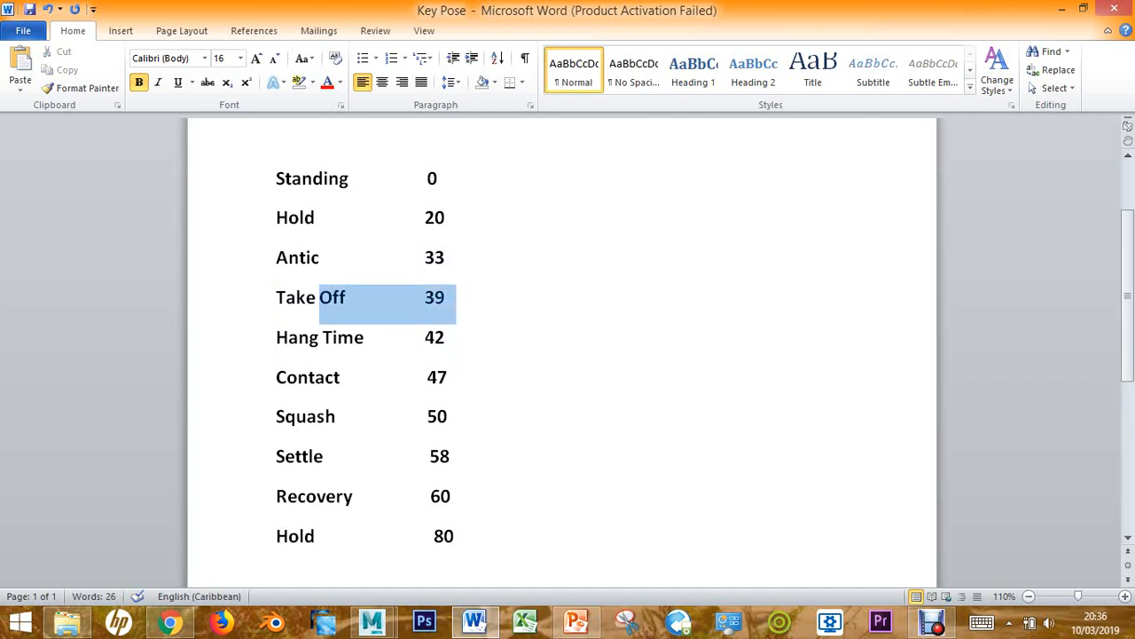
{"action": "left_click", "coordinate": [446, 338]}
{"action": "left_click_drag", "start_coordinate": [446, 338], "coordinate": [424, 338]}
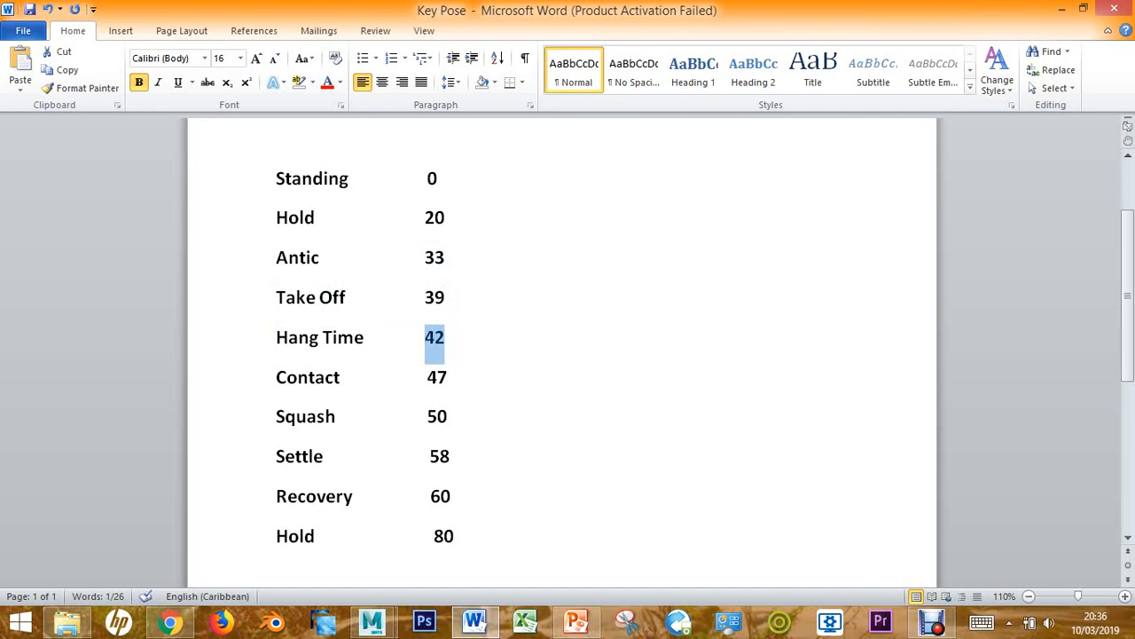
{"action": "mouse_move", "coordinate": [372, 621]}
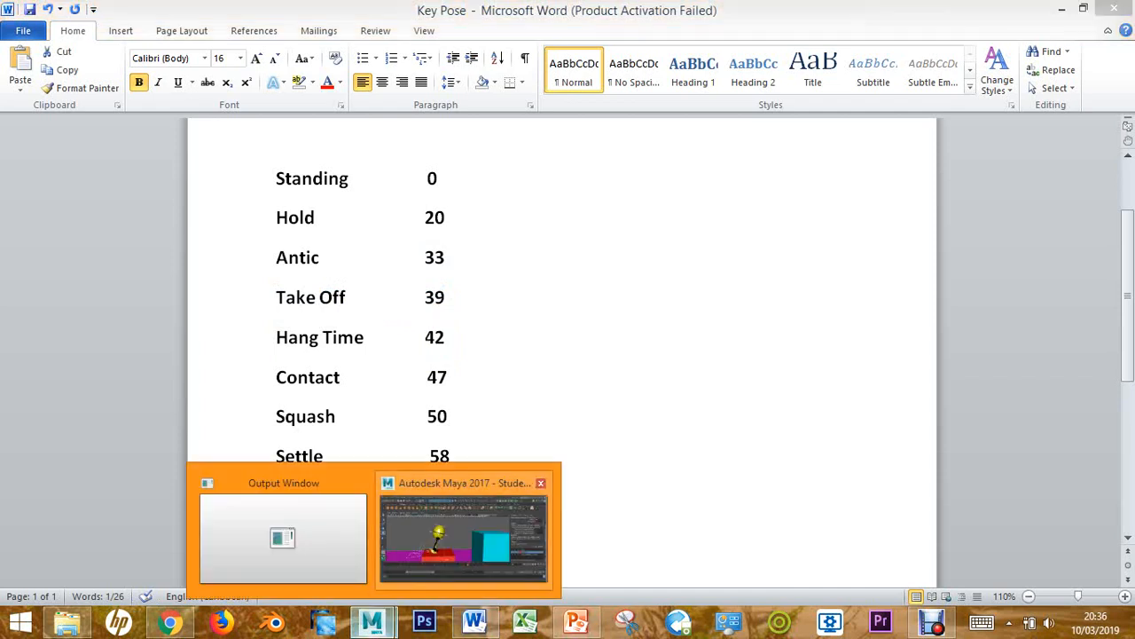
Return to Maya and advance the timeline to frame 102 for the hang-time pose, rechecking the key pose list
{"action": "left_click", "coordinate": [462, 532]}
{"action": "mouse_move", "coordinate": [416, 314]}
{"action": "right_mouse_down", "text": "alt"}
{"action": "mouse_move", "coordinate": [388, 315]}
{"action": "mouse_move", "coordinate": [404, 315]}
{"action": "right_mouse_up", "text": "alt"}
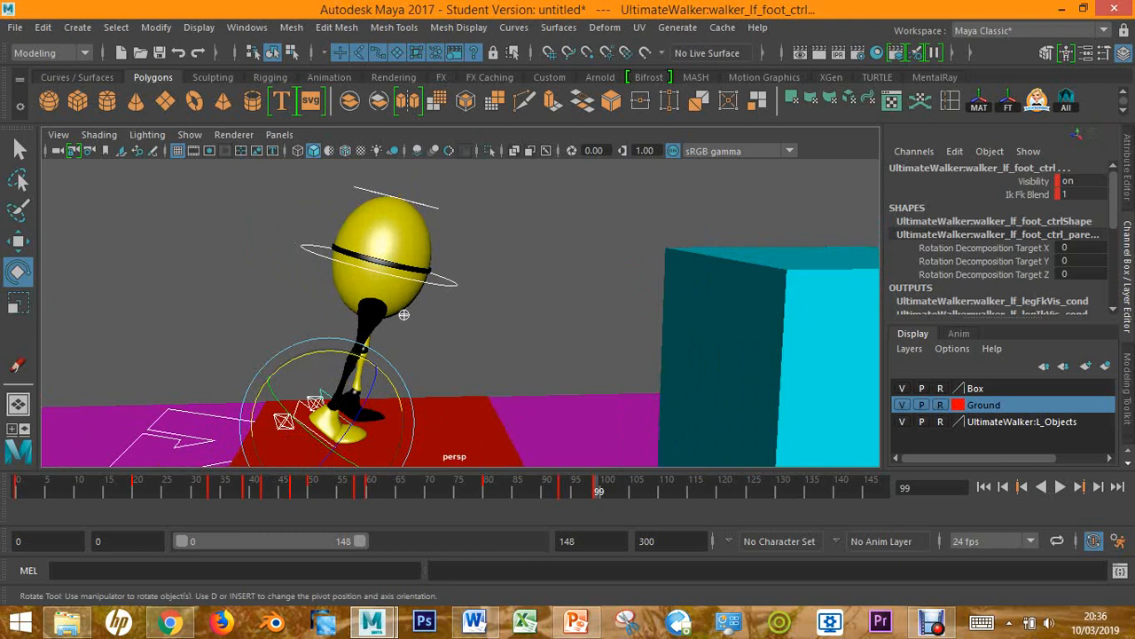
{"action": "middle_click_drag", "start_coordinate": [404, 314], "coordinate": [372, 350], "text": "alt"}
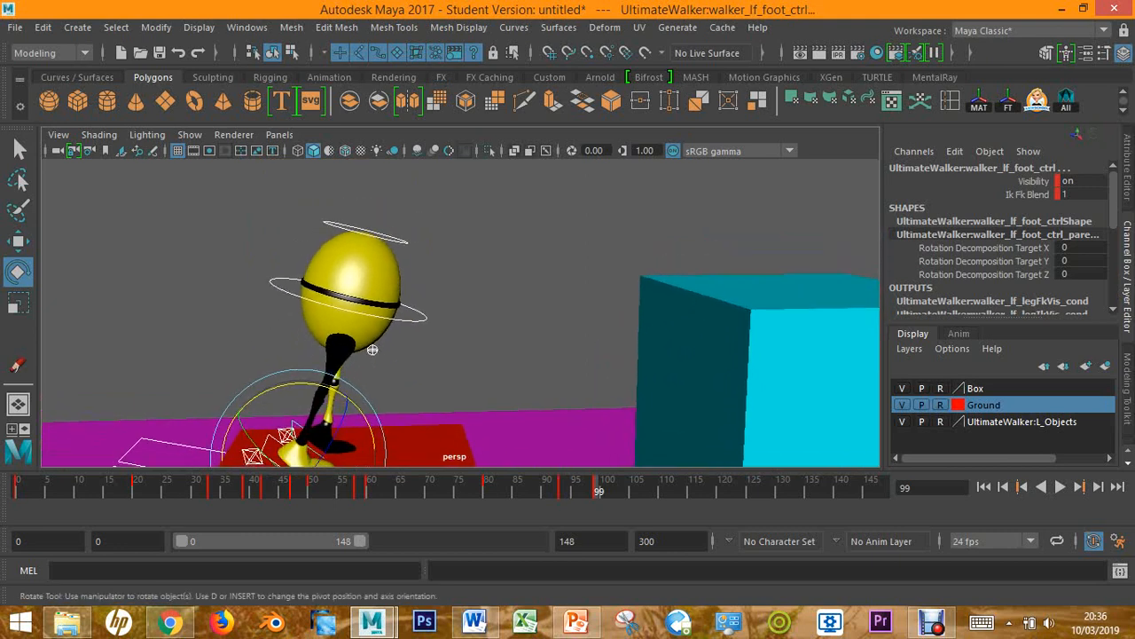
{"action": "key", "text": "alt+v"}
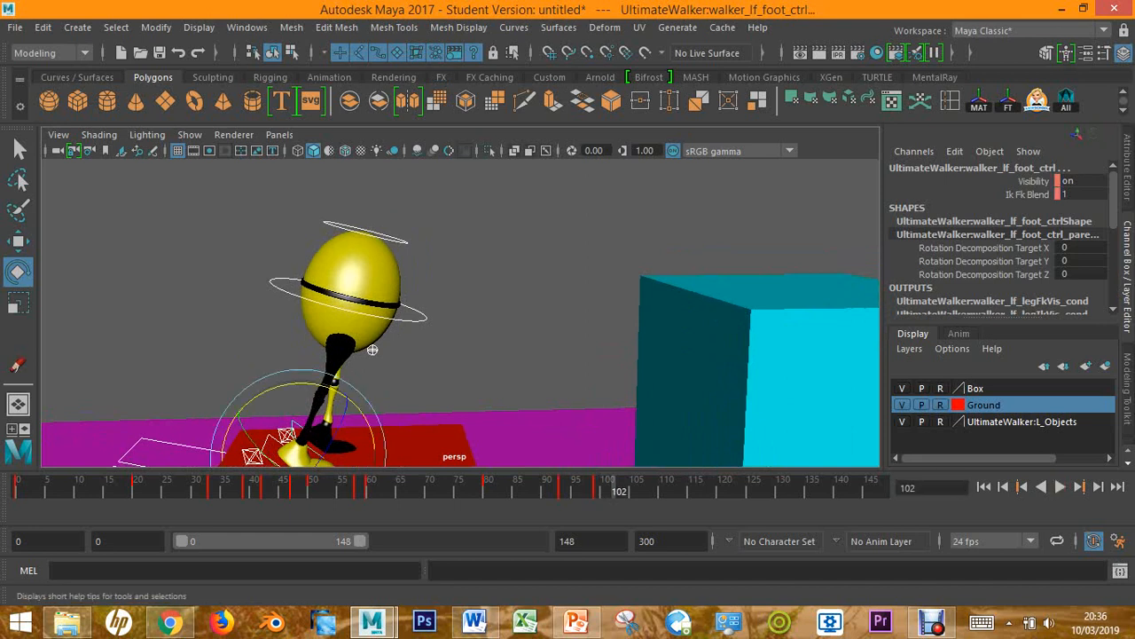
{"action": "left_click", "coordinate": [473, 621]}
{"action": "key", "text": "alt+Tab"}
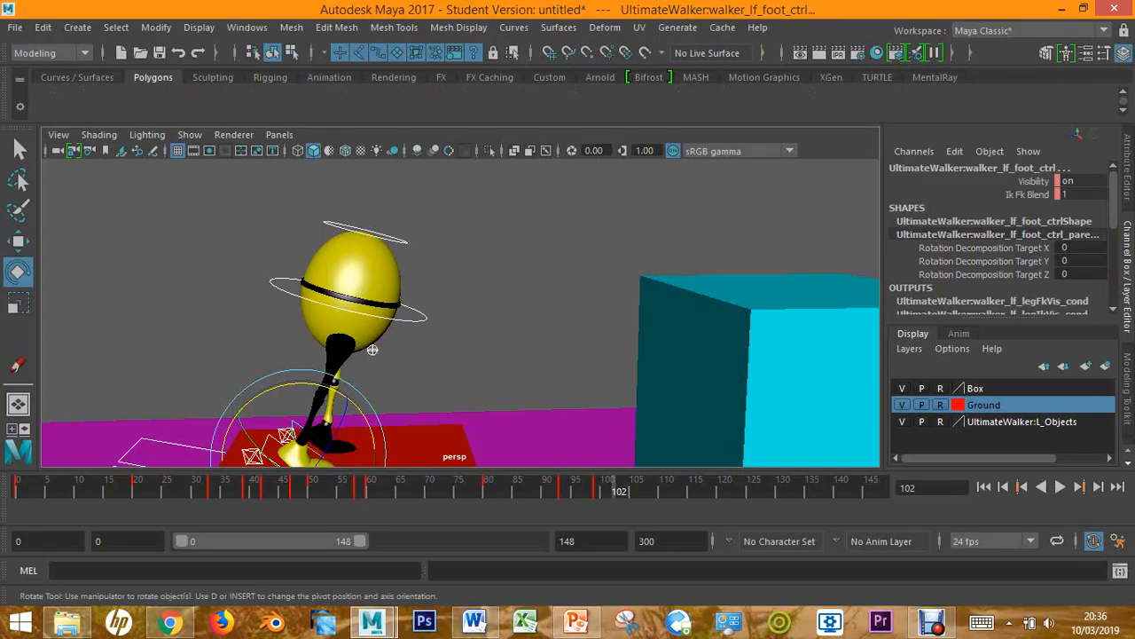
Select the walker's root control and raise it to about 27.28 in Translate Y at frame 102
{"action": "left_click", "coordinate": [533, 311]}
{"action": "middle_click_drag", "start_coordinate": [497, 346], "coordinate": [665, 207], "text": "alt"}
{"action": "left_click_drag", "start_coordinate": [621, 231], "coordinate": [621, 266], "text": "alt"}
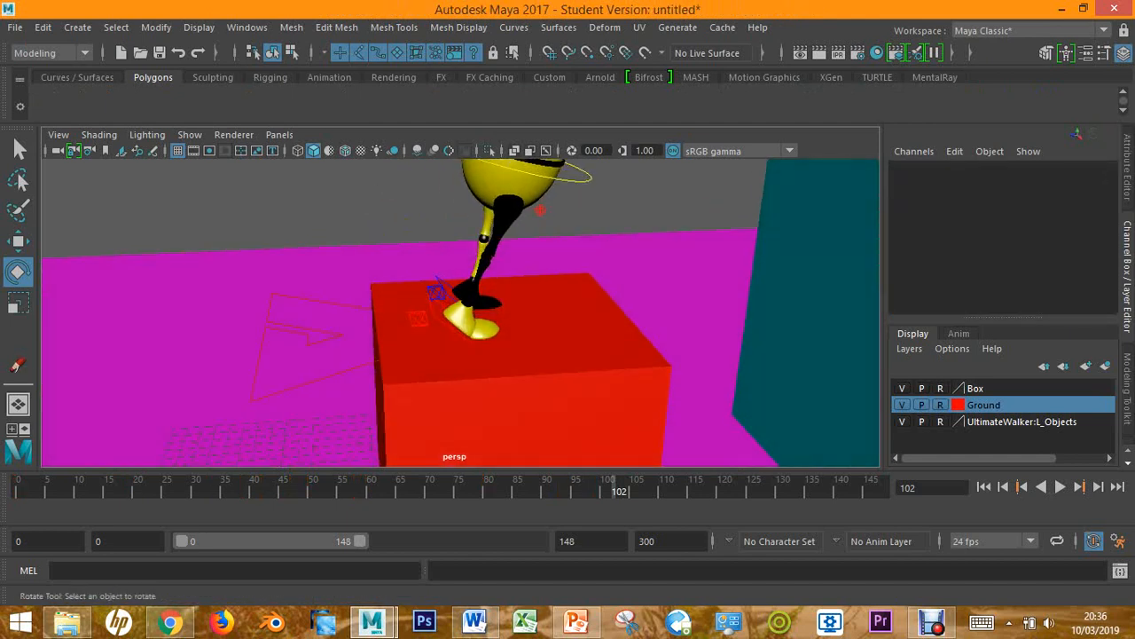
{"action": "left_click", "coordinate": [306, 336]}
{"action": "left_click_drag", "start_coordinate": [355, 355], "coordinate": [324, 275], "text": "alt"}
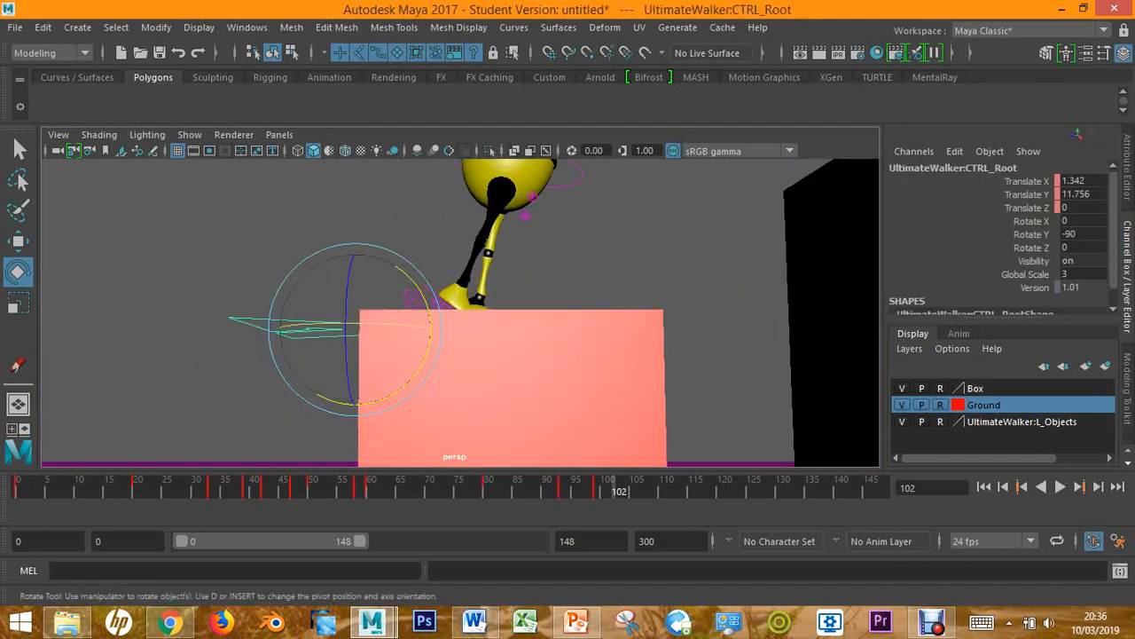
{"action": "key", "text": "w"}
{"action": "scroll", "coordinate": [355, 319], "scroll_direction": "down", "scroll_amount": 2}
{"action": "middle_click_drag", "start_coordinate": [390, 270], "coordinate": [319, 386], "text": "alt"}
{"action": "scroll", "coordinate": [333, 373], "scroll_direction": "down", "scroll_amount": 3}
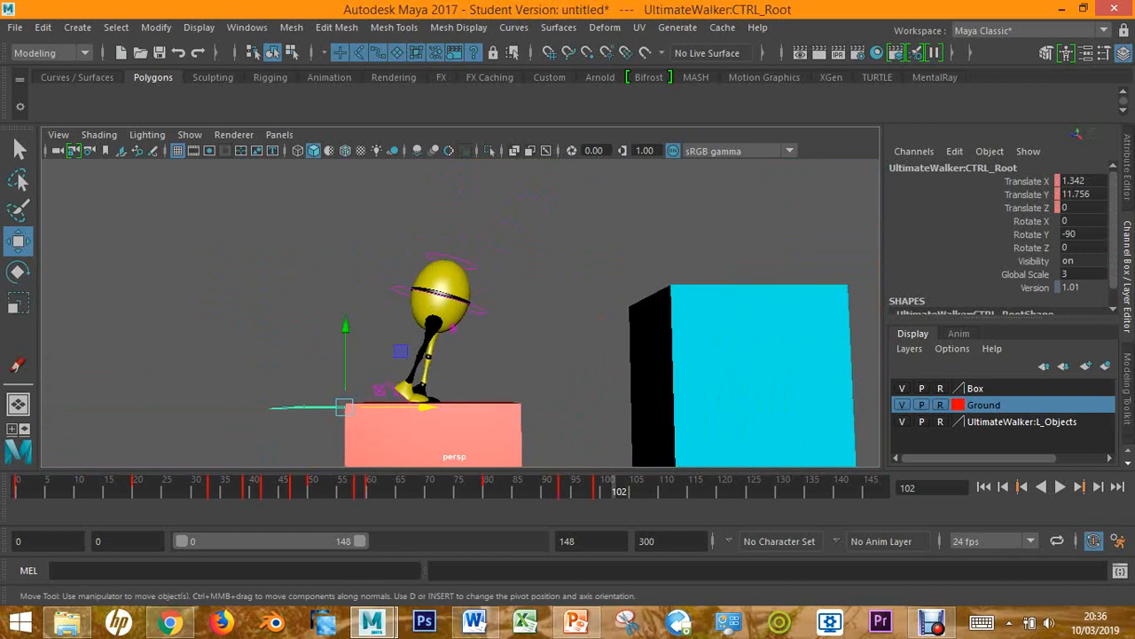
{"action": "left_click_drag", "start_coordinate": [346, 330], "coordinate": [346, 194]}
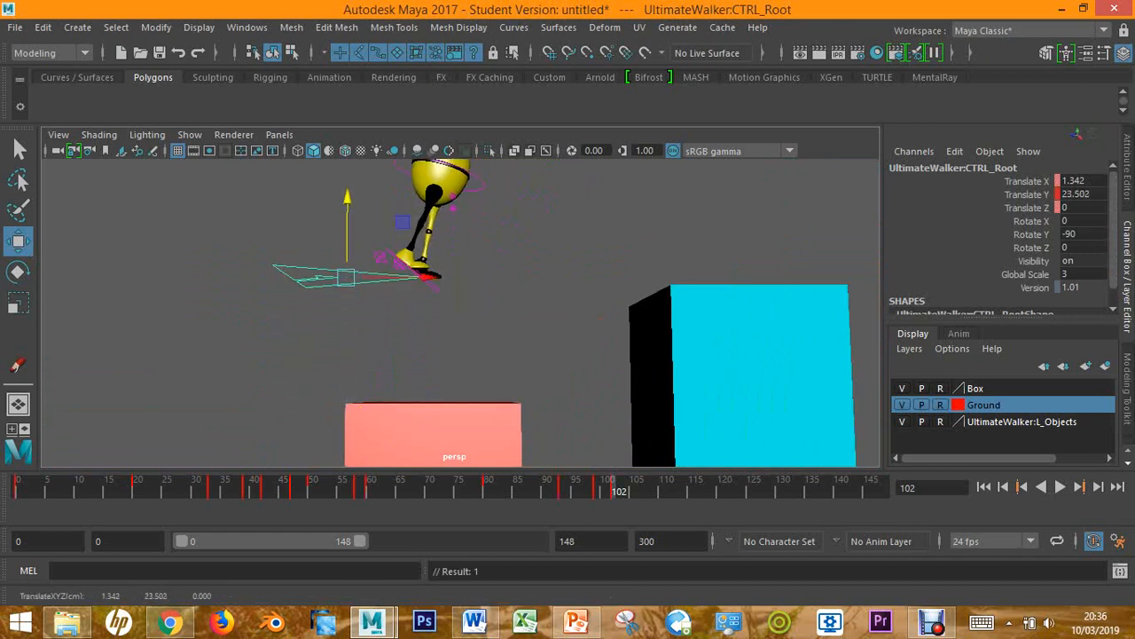
{"action": "middle_click_drag", "start_coordinate": [355, 209], "coordinate": [312, 377], "text": "alt"}
{"action": "left_click_drag", "start_coordinate": [305, 363], "coordinate": [306, 321]}
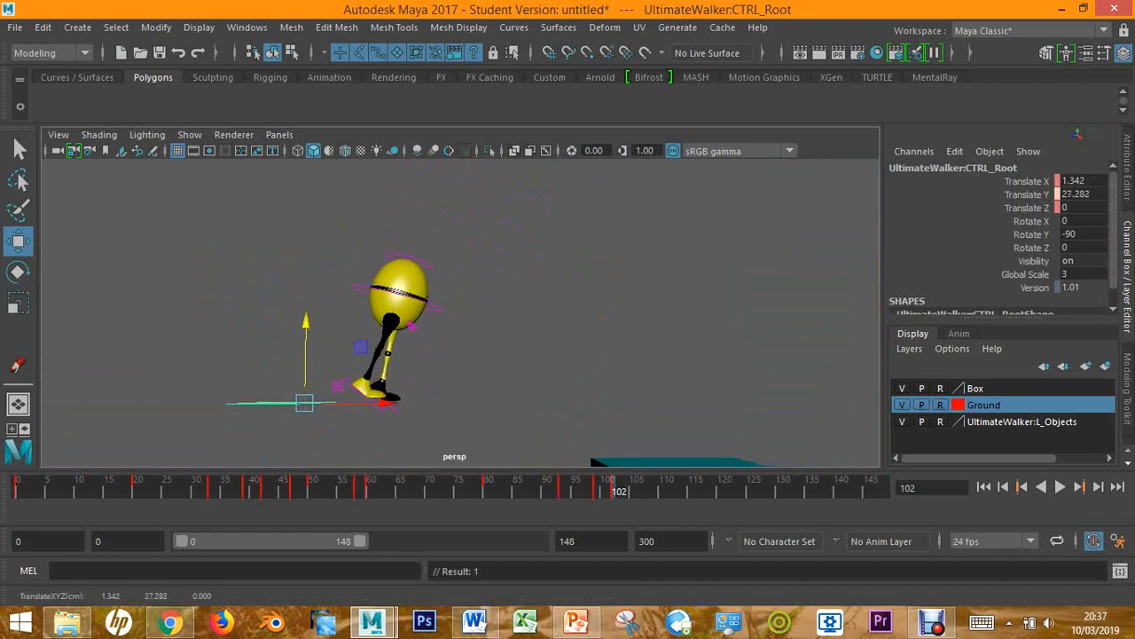
Move the root control toward the cyan box to about 14.95 in Translate X
{"action": "mouse_move", "coordinate": [386, 402]}
{"action": "left_mouse_down"}
{"action": "mouse_move", "coordinate": [719, 399]}
{"action": "mouse_move", "coordinate": [741, 409]}
{"action": "mouse_move", "coordinate": [390, 415]}
{"action": "left_mouse_up"}
{"action": "scroll", "coordinate": [425, 417], "scroll_direction": "down", "scroll_amount": 6}
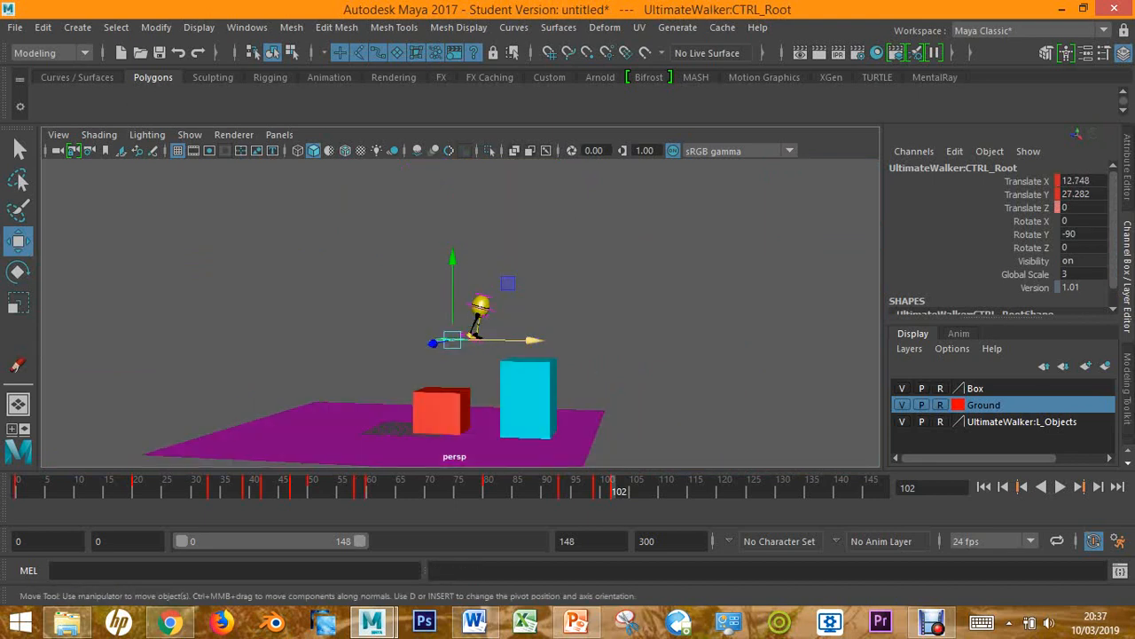
{"action": "left_click_drag", "start_coordinate": [534, 340], "coordinate": [603, 316]}
{"action": "scroll", "coordinate": [543, 340], "scroll_direction": "up", "scroll_amount": 5}
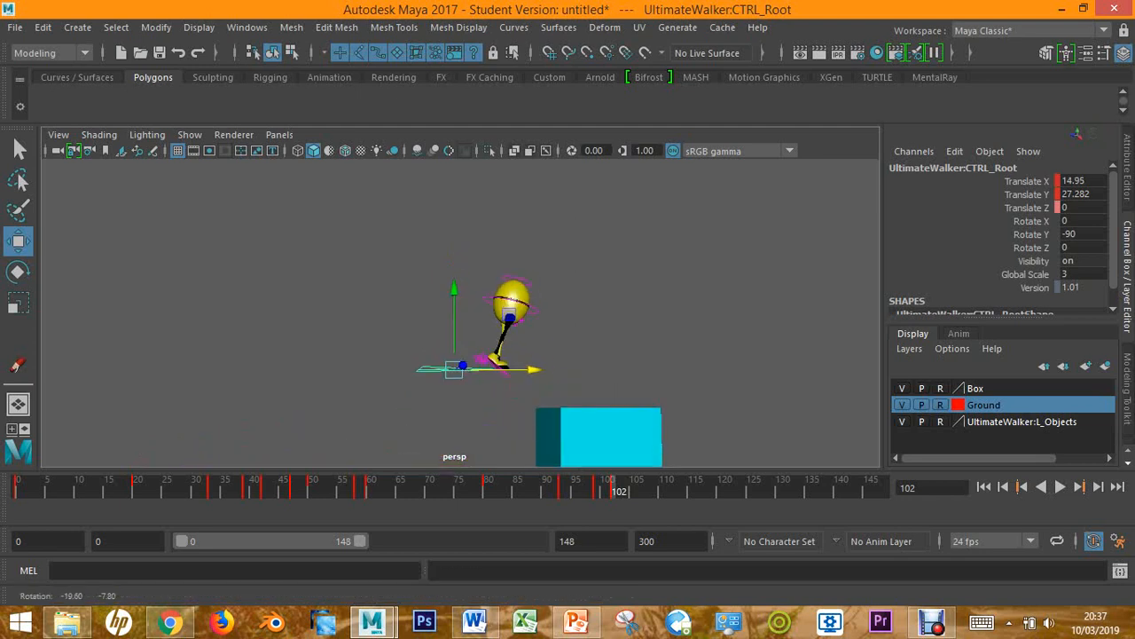
Select the top control and lower it slightly to relax the body stretch at frame 102
{"action": "scroll", "coordinate": [603, 316], "scroll_direction": "up", "scroll_amount": 8}
{"action": "middle_click_drag", "start_coordinate": [603, 316], "coordinate": [450, 409], "text": "alt"}
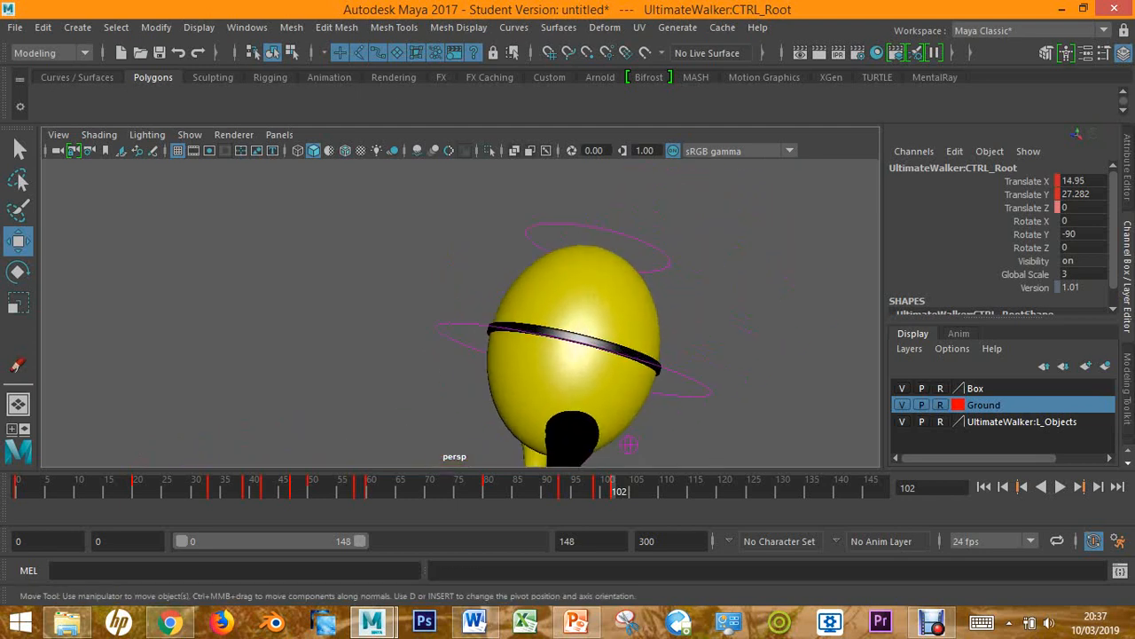
{"action": "left_click", "coordinate": [621, 234]}
{"action": "left_click_drag", "start_coordinate": [621, 234], "coordinate": [635, 288], "text": "alt"}
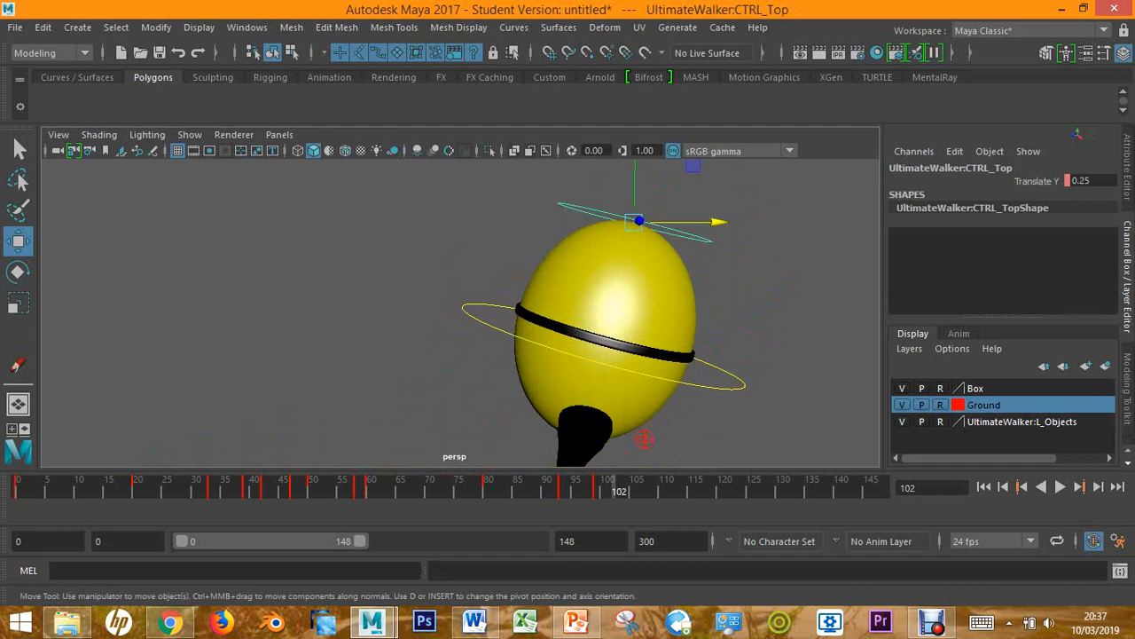
{"action": "middle_click_drag", "start_coordinate": [634, 288], "coordinate": [605, 395], "text": "alt"}
{"action": "left_click_drag", "start_coordinate": [606, 284], "coordinate": [599, 307]}
Select both heel controls and raise them to about 1.58 in Translate Y to tuck the legs under the body
{"action": "middle_click_drag", "start_coordinate": [599, 332], "coordinate": [664, 166], "text": "alt"}
{"action": "middle_click_drag", "start_coordinate": [594, 368], "coordinate": [629, 140], "text": "alt"}
{"action": "scroll", "coordinate": [630, 139], "scroll_direction": "up", "scroll_amount": 3}
{"action": "left_click", "coordinate": [508, 350]}
{"action": "left_click_drag", "start_coordinate": [509, 349], "coordinate": [681, 362], "text": "alt"}
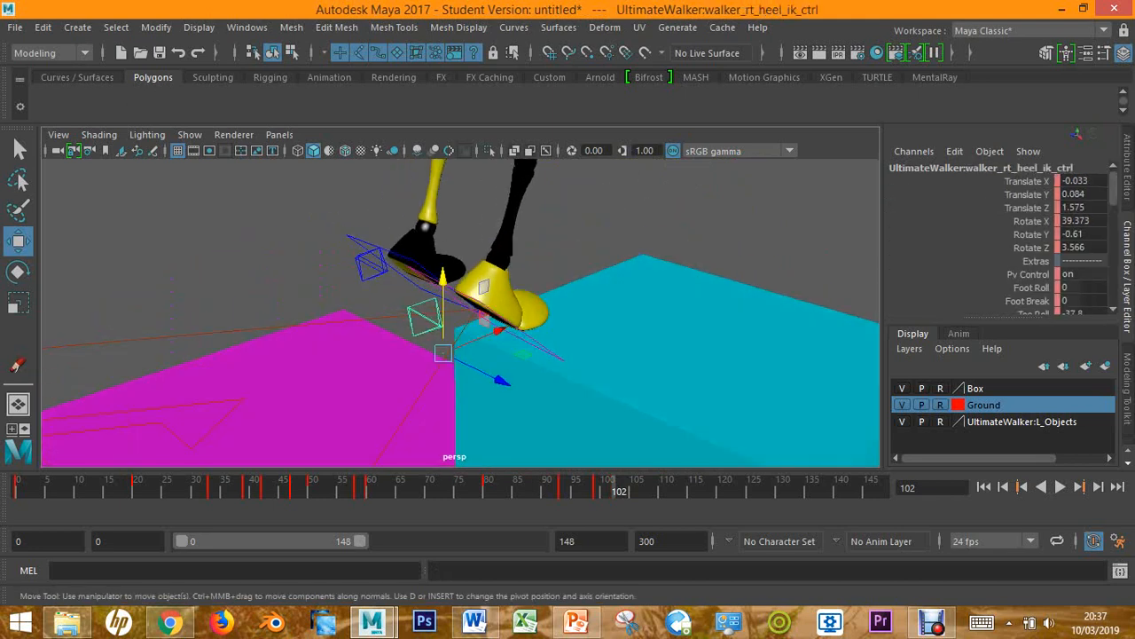
{"action": "left_click", "coordinate": [371, 265], "text": "shift"}
{"action": "left_click_drag", "start_coordinate": [443, 326], "coordinate": [344, 286], "text": "alt"}
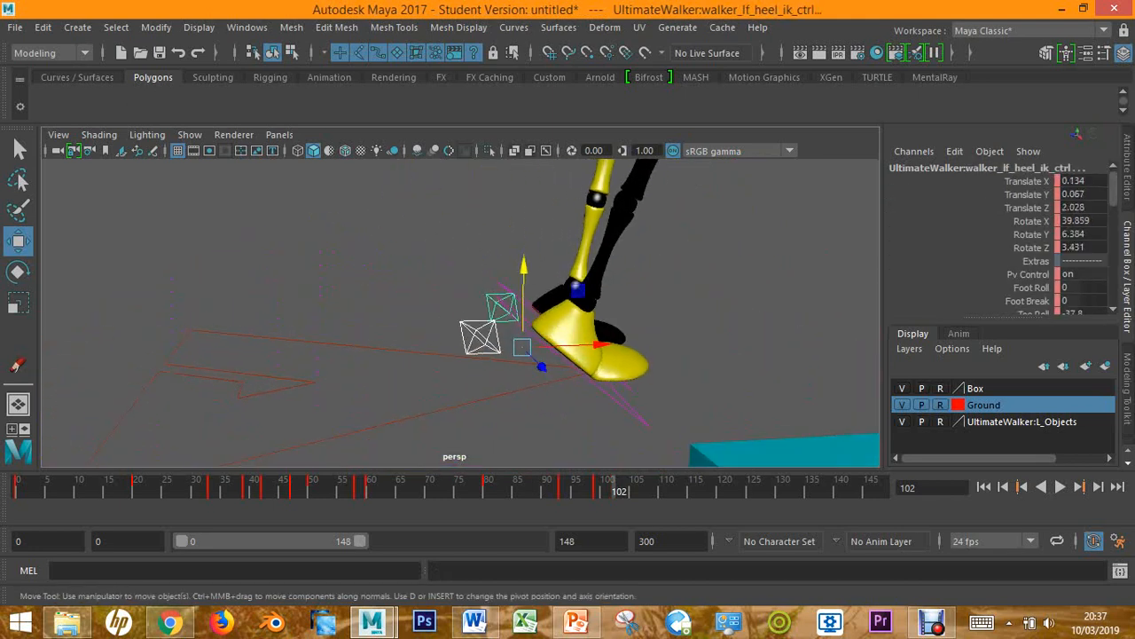
{"action": "left_click_drag", "start_coordinate": [524, 266], "coordinate": [523, 71]}
{"action": "middle_click_drag", "start_coordinate": [523, 221], "coordinate": [392, 318], "text": "alt"}
{"action": "scroll", "coordinate": [392, 318], "scroll_direction": "down", "scroll_amount": 2}
{"action": "scroll", "coordinate": [460, 312], "scroll_direction": "down", "scroll_amount": 2}
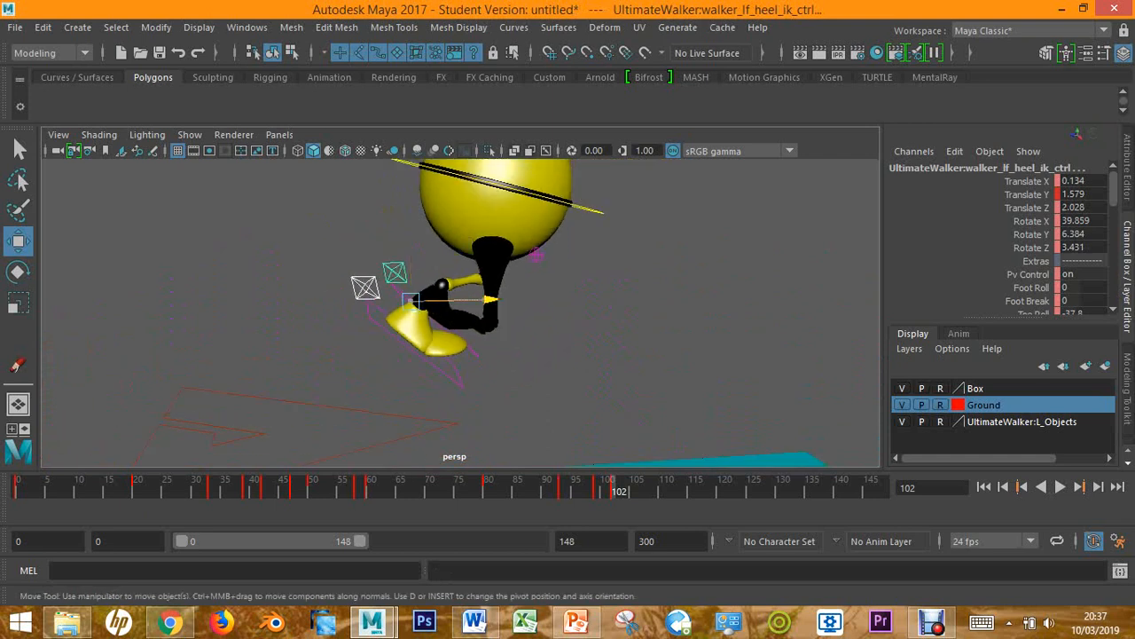
Move both heel controls forward to about 3.09 in Translate Z and key them at frame 102
{"action": "left_click_drag", "start_coordinate": [470, 300], "coordinate": [399, 310]}
{"action": "key", "text": "s"}
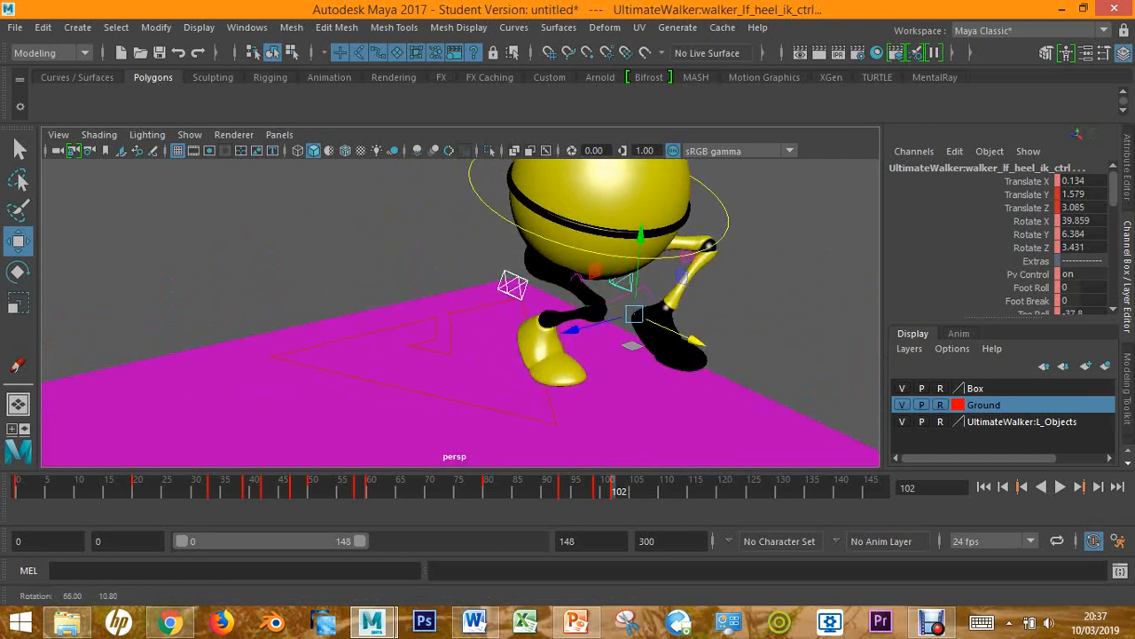
Select both knee pole vector controls and move them forward, to about 4.41 in Translate Z for the left knee
{"action": "scroll", "coordinate": [399, 311], "scroll_direction": "up", "scroll_amount": 2}
{"action": "left_click", "coordinate": [657, 255]}
{"action": "middle_click_drag", "start_coordinate": [658, 255], "coordinate": [506, 331], "text": "alt"}
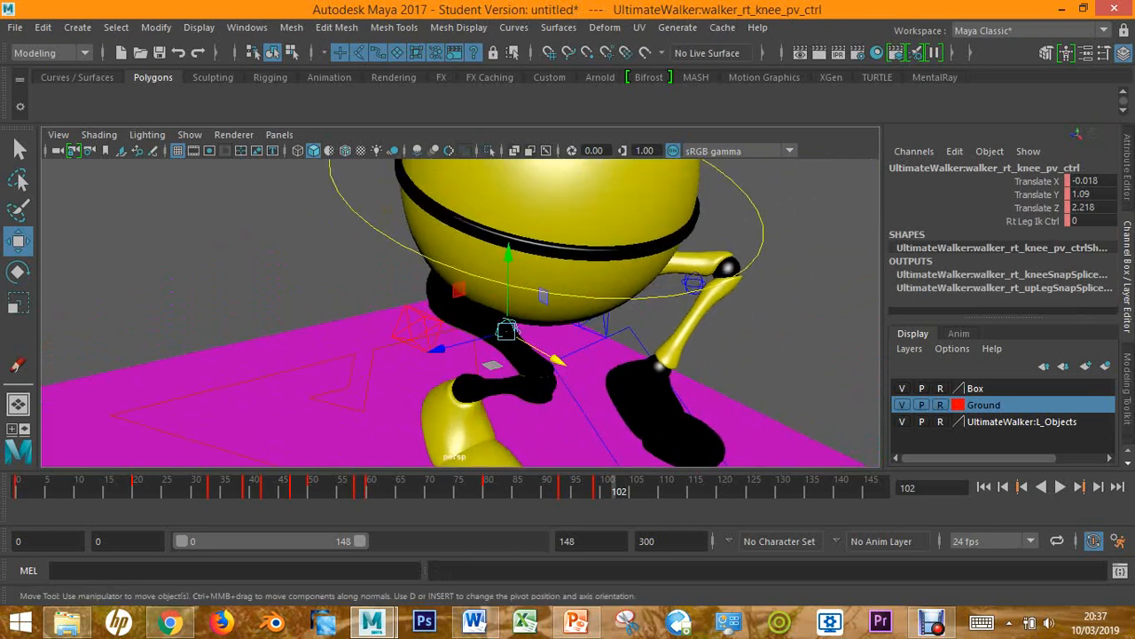
{"action": "left_click", "coordinate": [694, 283], "text": "shift"}
{"action": "left_click_drag", "start_coordinate": [761, 307], "coordinate": [864, 344]}
{"action": "scroll", "coordinate": [460, 313], "scroll_direction": "down", "scroll_amount": 8}
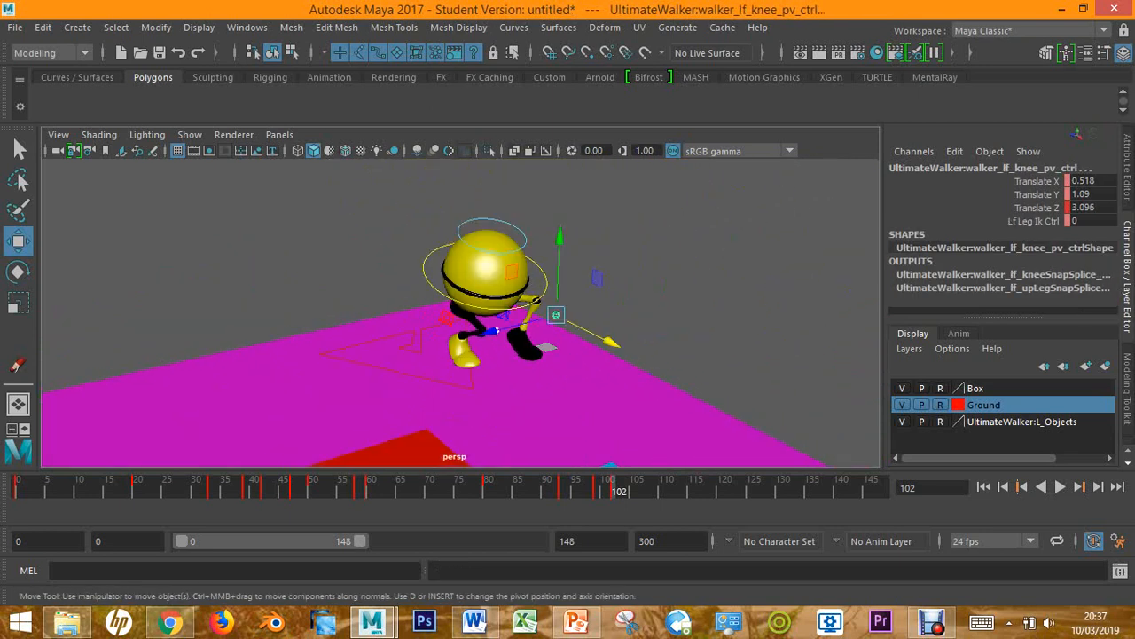
{"action": "left_click_drag", "start_coordinate": [550, 312], "coordinate": [621, 311], "text": "alt"}
{"action": "scroll", "coordinate": [461, 312], "scroll_direction": "up", "scroll_amount": 3}
{"action": "middle_click_drag", "start_coordinate": [567, 321], "coordinate": [664, 332]}
{"action": "scroll", "coordinate": [665, 332], "scroll_direction": "up", "scroll_amount": 5}
{"action": "middle_click_drag", "start_coordinate": [568, 332], "coordinate": [599, 271], "text": "alt"}
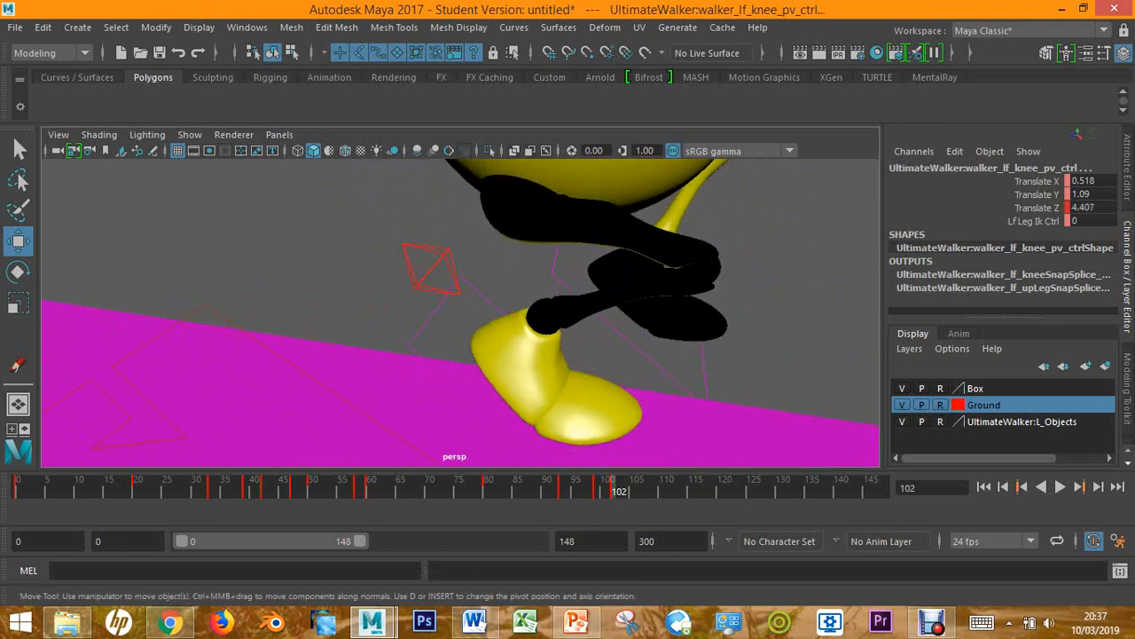
Select both heel controls and set their Toe Roll to 0
{"action": "scroll", "coordinate": [568, 319], "scroll_direction": "down", "scroll_amount": 2}
{"action": "left_click_drag", "start_coordinate": [567, 329], "coordinate": [808, 167], "text": "alt"}
{"action": "left_click", "coordinate": [340, 219]}
{"action": "left_click_drag", "start_coordinate": [340, 218], "coordinate": [515, 273], "text": "alt"}
{"action": "scroll", "coordinate": [514, 273], "scroll_direction": "up", "scroll_amount": 3}
{"action": "middle_click_drag", "start_coordinate": [479, 267], "coordinate": [536, 310], "text": "alt"}
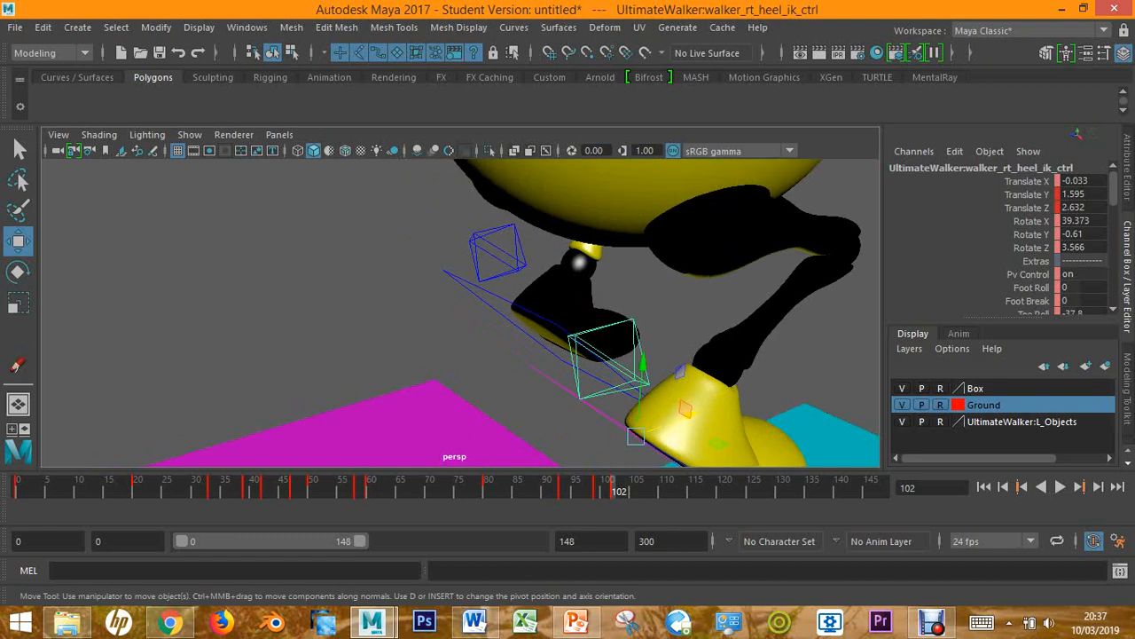
{"action": "left_click", "coordinate": [497, 253], "text": "shift"}
{"action": "scroll", "coordinate": [496, 252], "scroll_direction": "down", "scroll_amount": 3}
{"action": "left_click_drag", "start_coordinate": [497, 258], "coordinate": [519, 241], "text": "alt"}
{"action": "scroll", "coordinate": [444, 238], "scroll_direction": "down", "scroll_amount": 3}
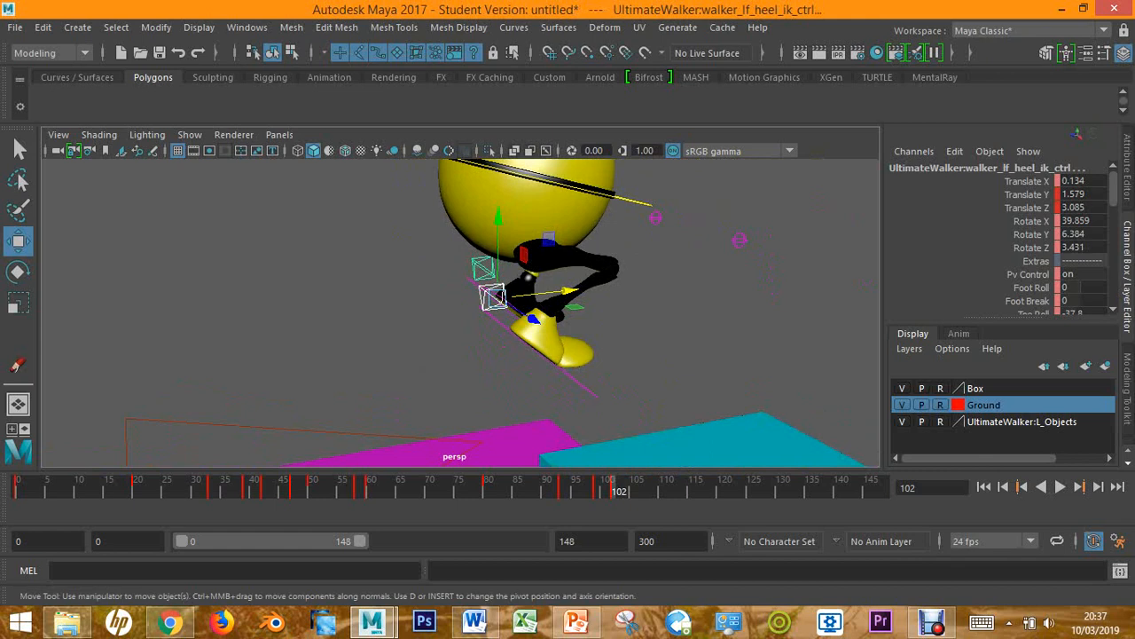
{"action": "scroll", "coordinate": [1029, 244], "scroll_direction": "down", "scroll_amount": 1}
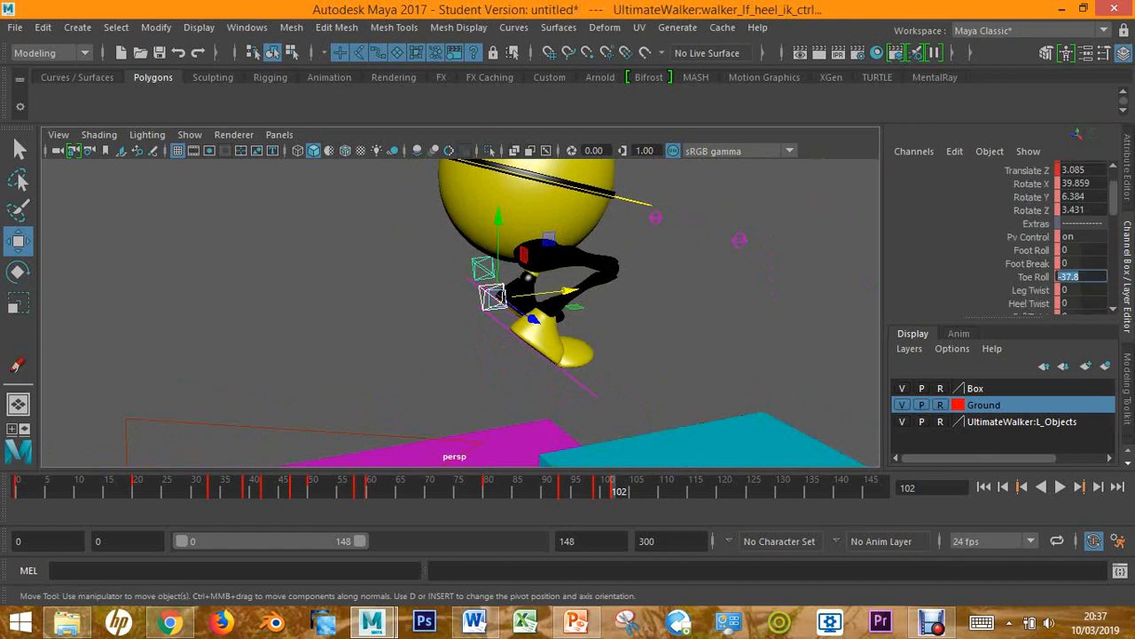
{"action": "type", "text": "0"}
{"action": "key", "text": "Return"}
Rotate the left heel control to about -13.18 in Rotate X and move it forward to about 3.78 in Translate Z
{"action": "left_click_drag", "start_coordinate": [532, 292], "coordinate": [326, 335], "text": "alt"}
{"action": "left_click", "coordinate": [326, 335]}
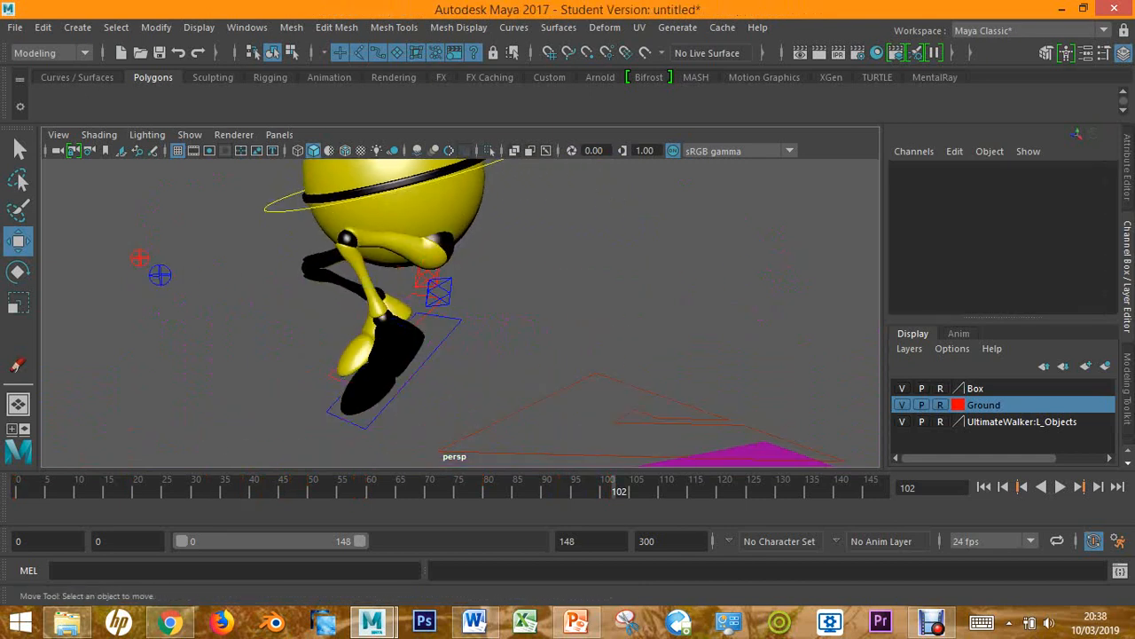
{"action": "left_click", "coordinate": [438, 292]}
{"action": "left_click_drag", "start_coordinate": [437, 292], "coordinate": [462, 297], "text": "alt"}
{"action": "key", "text": "e"}
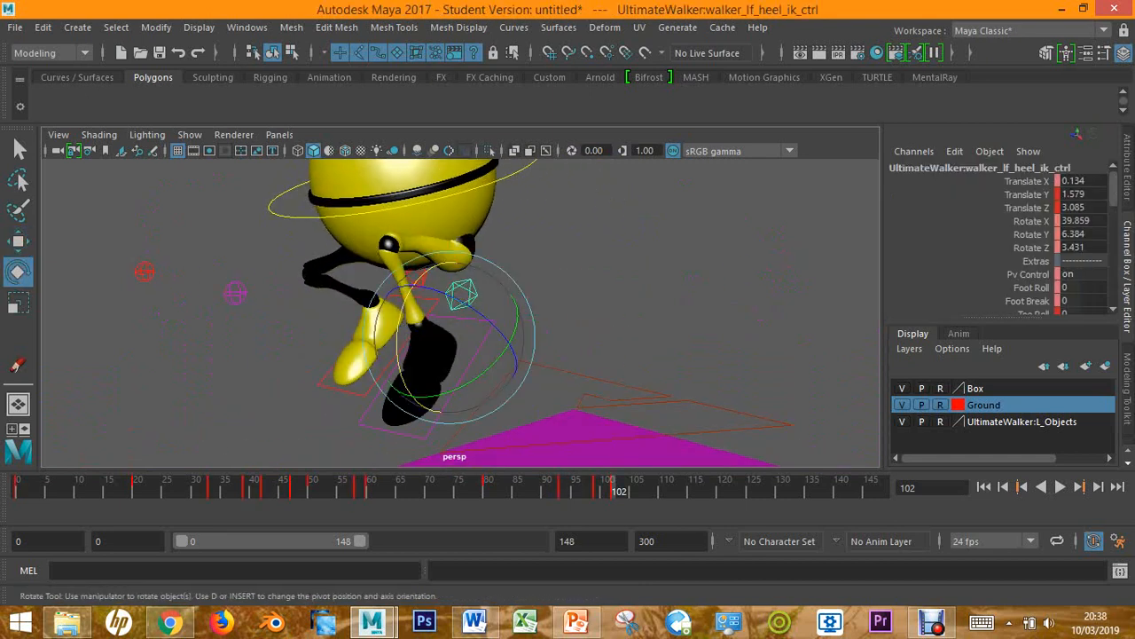
{"action": "left_click_drag", "start_coordinate": [400, 319], "coordinate": [377, 364]}
{"action": "key", "text": "w"}
{"action": "left_click_drag", "start_coordinate": [393, 317], "coordinate": [284, 317]}
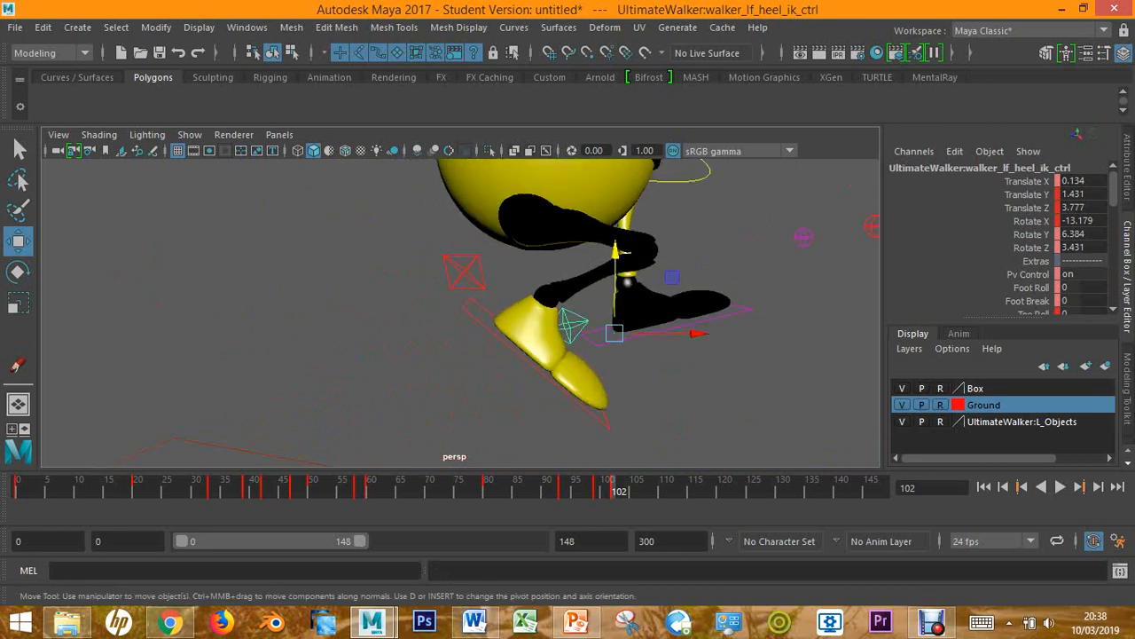
Select all of the walker's controls and key the hang time pose at frame 102
{"action": "left_click", "coordinate": [710, 312]}
{"action": "left_click_drag", "start_coordinate": [461, 311], "coordinate": [611, 413], "text": "alt"}
{"action": "scroll", "coordinate": [459, 310], "scroll_direction": "down", "scroll_amount": 3}
{"action": "key", "text": "s"}
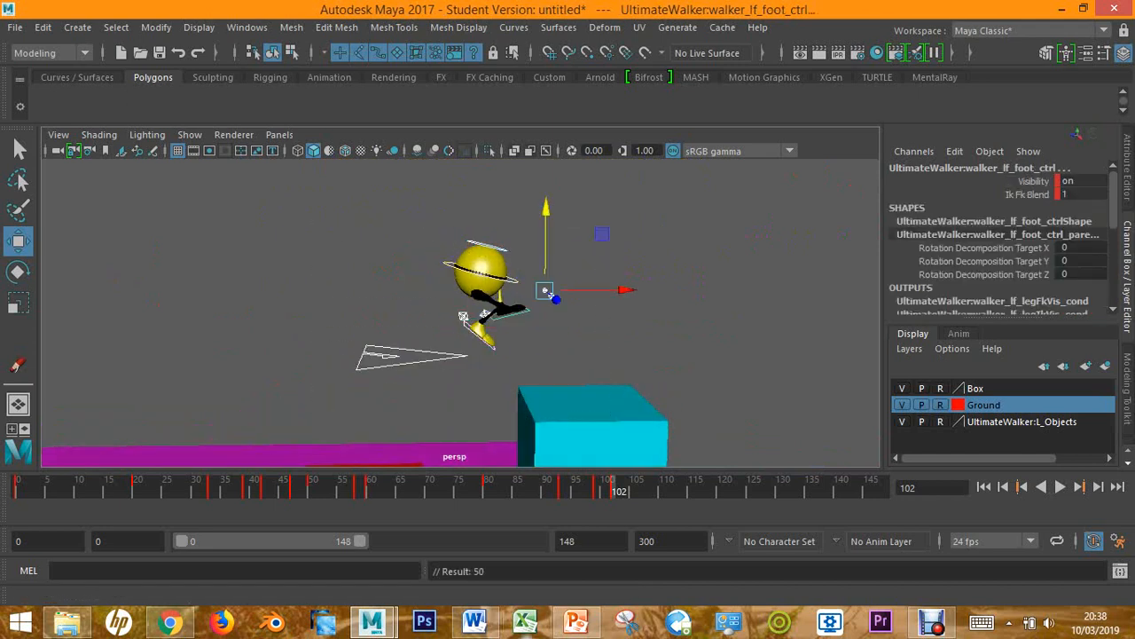
Check the jump drawings in PowerPoint and the Contact frame in the Word key pose list, and return to Maya
{"action": "left_click", "coordinate": [576, 621]}
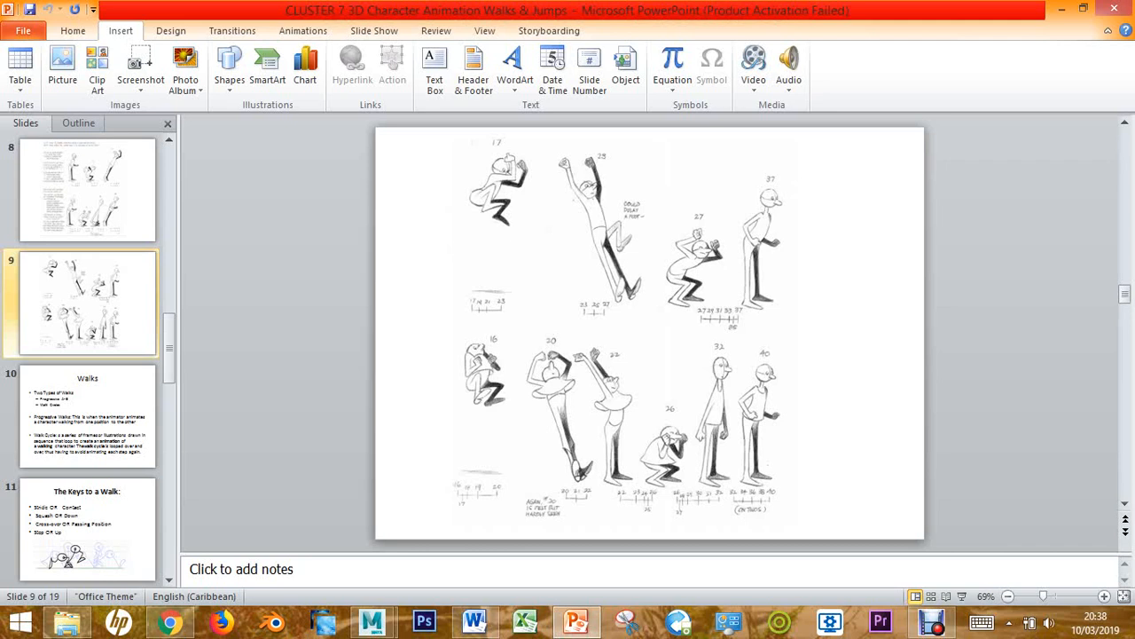
{"action": "left_click", "coordinate": [577, 621]}
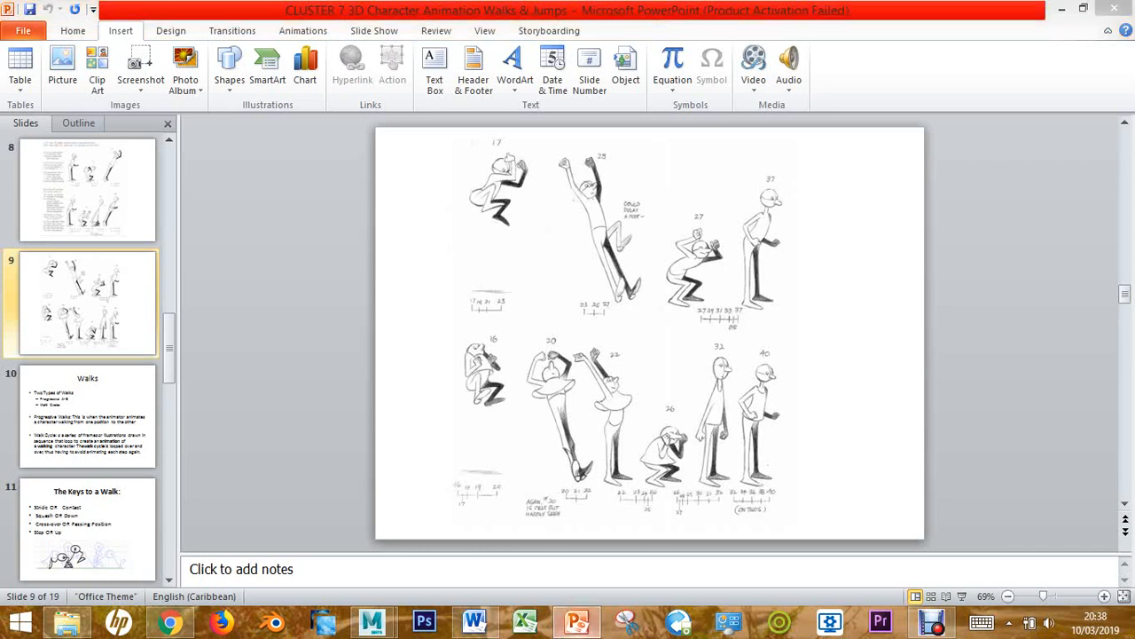
{"action": "left_click", "coordinate": [577, 621]}
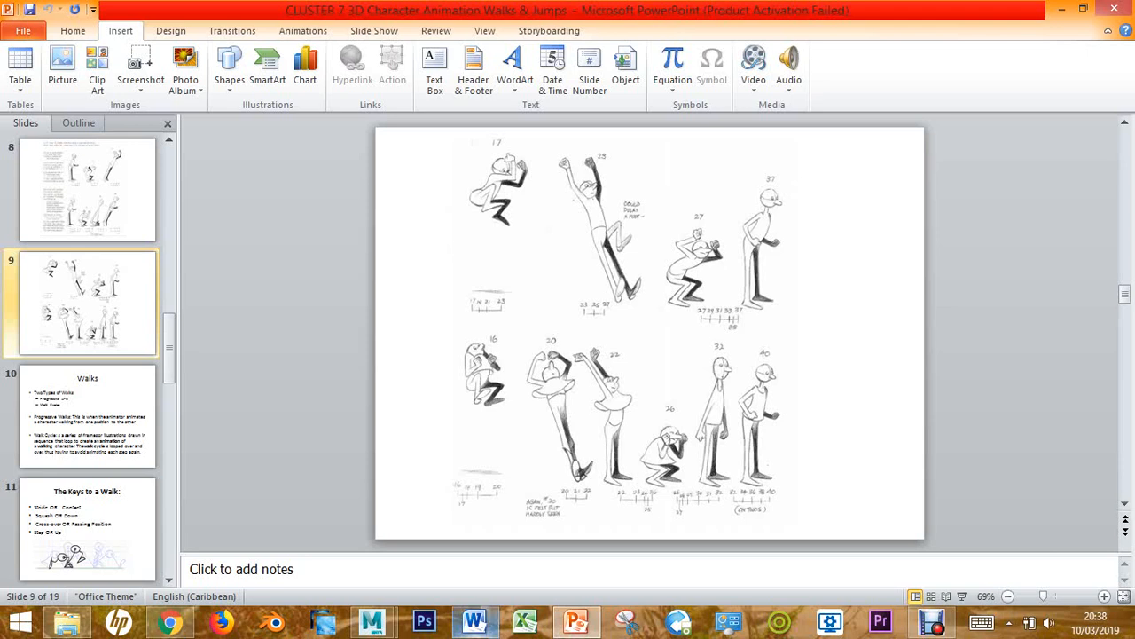
{"action": "left_click", "coordinate": [476, 621]}
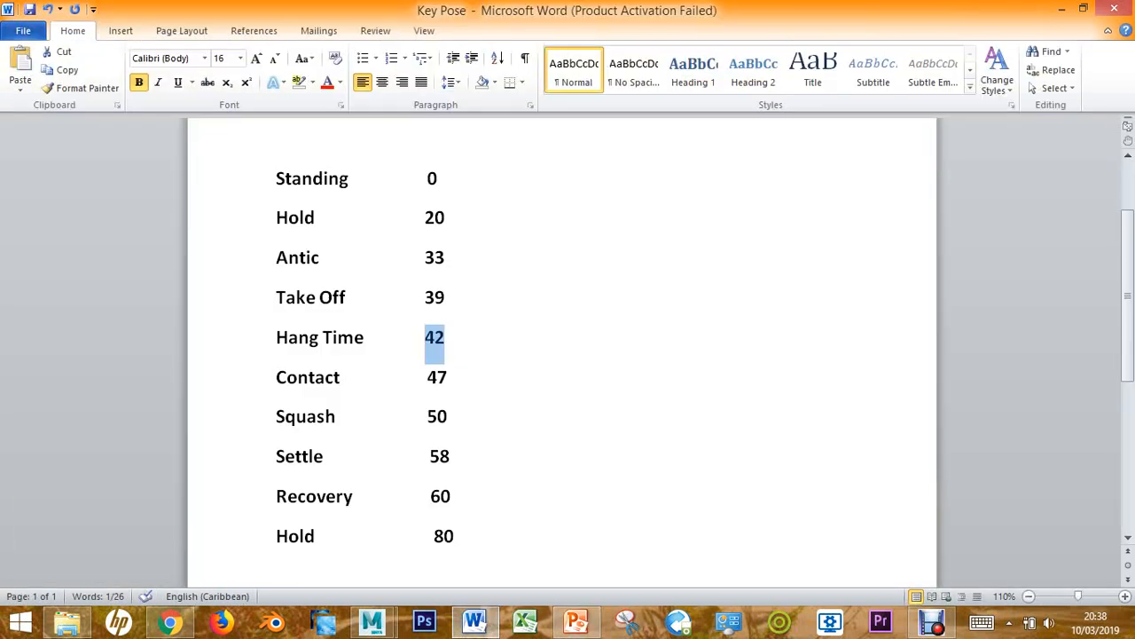
{"action": "left_click_drag", "start_coordinate": [277, 378], "coordinate": [438, 378]}
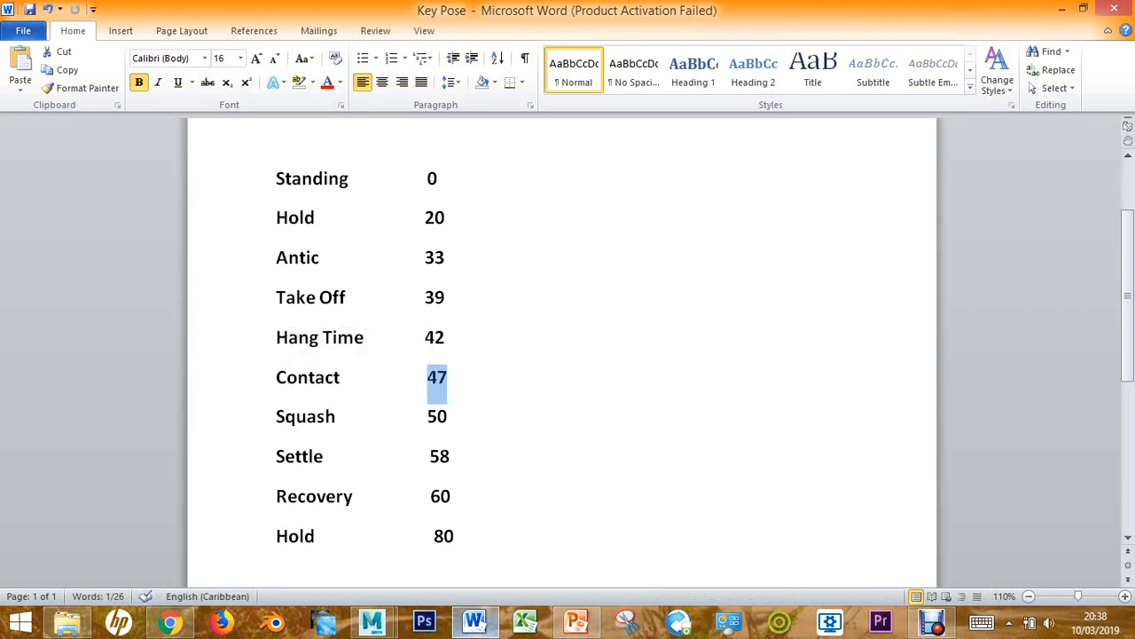
{"action": "key", "text": "alt+Tab"}
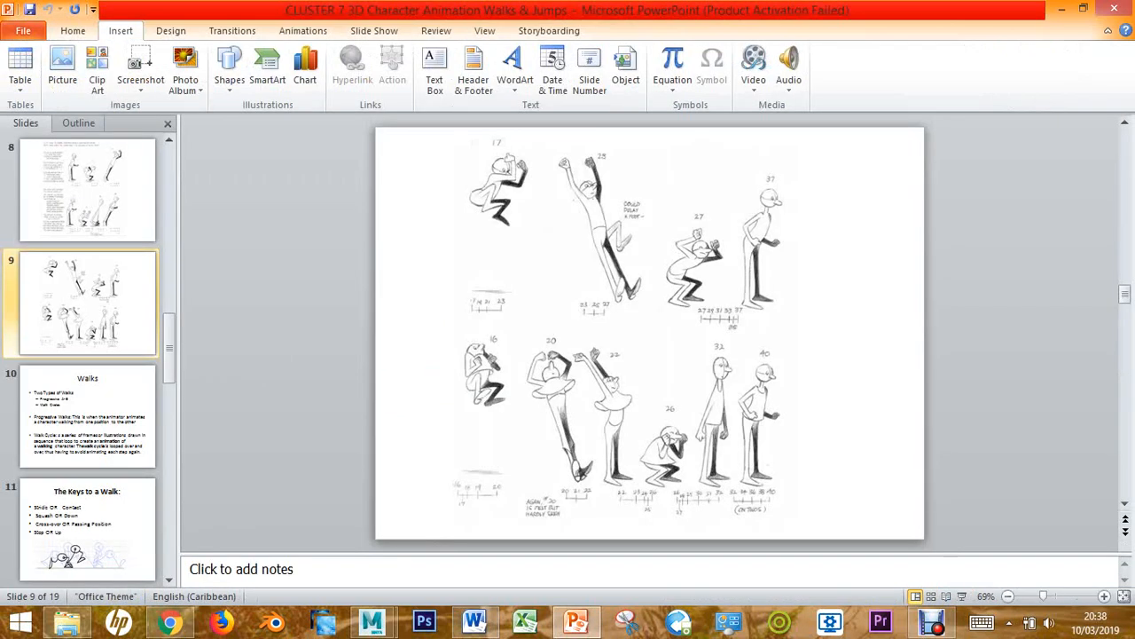
{"action": "left_click", "coordinate": [372, 623]}
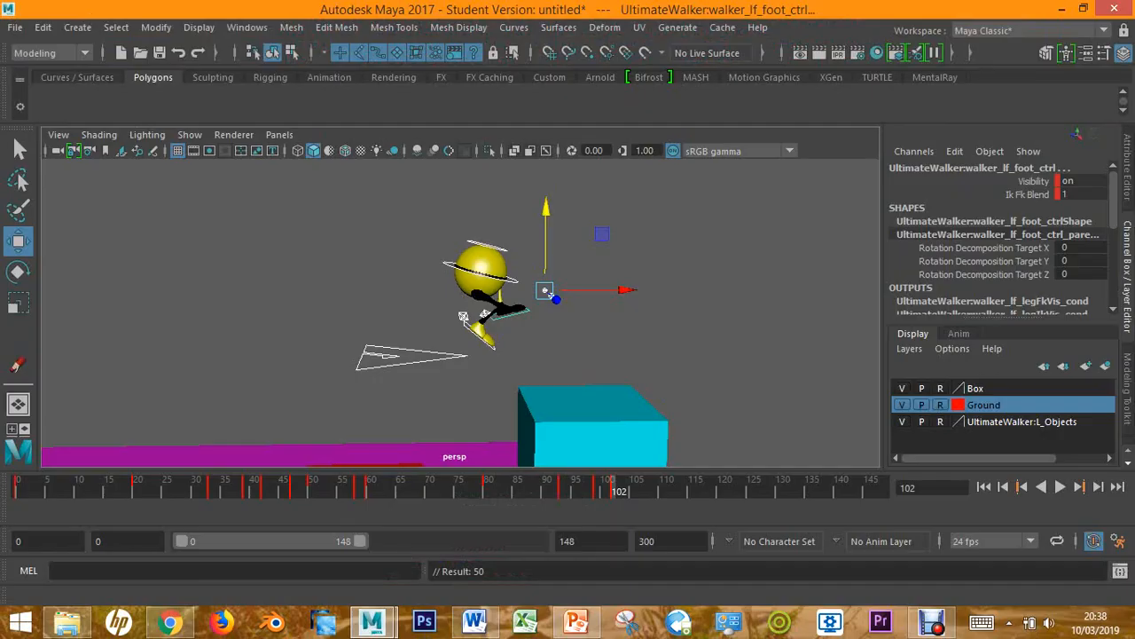
At frame 107, move the root control over the cyan box to about 23.33 in Translate X and 20.92 in Translate Y
{"action": "key", "text": "alt+v"}
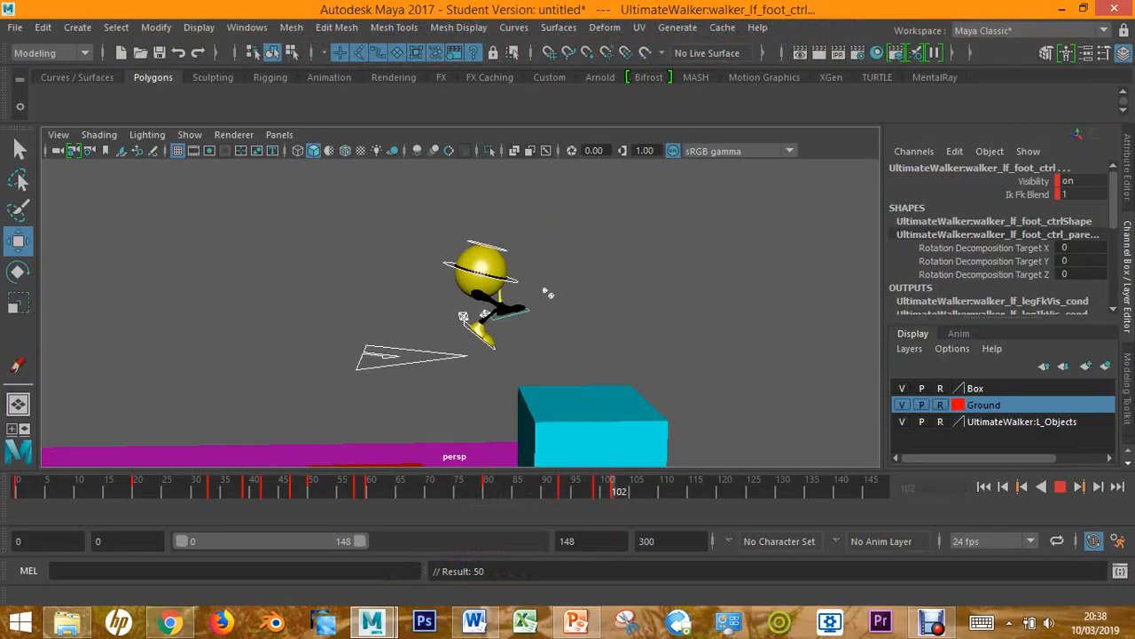
{"action": "key", "text": "alt+v"}
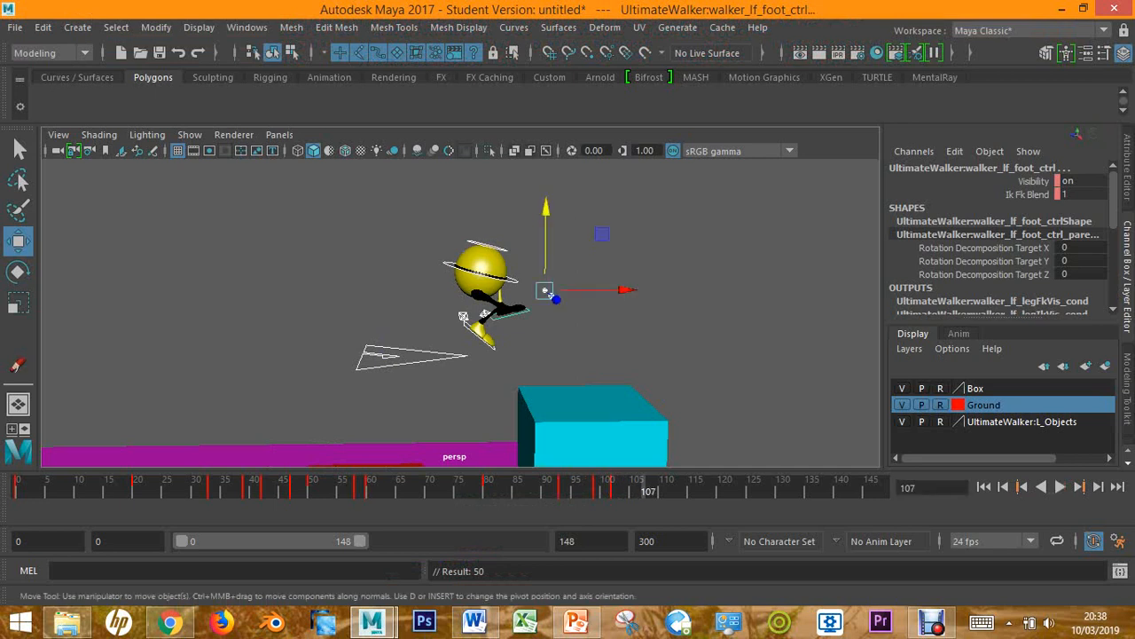
{"action": "scroll", "coordinate": [460, 312], "scroll_direction": "up", "scroll_amount": 3}
{"action": "middle_click_drag", "start_coordinate": [461, 312], "coordinate": [362, 167], "text": "alt"}
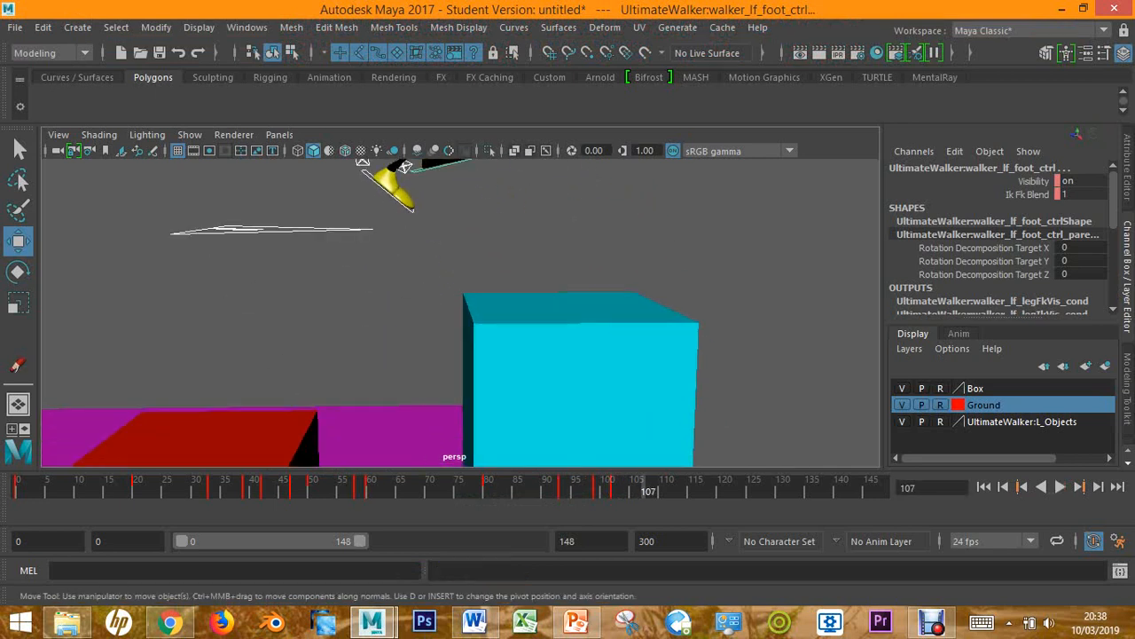
{"action": "left_click", "coordinate": [266, 231]}
{"action": "left_click_drag", "start_coordinate": [261, 232], "coordinate": [390, 231]}
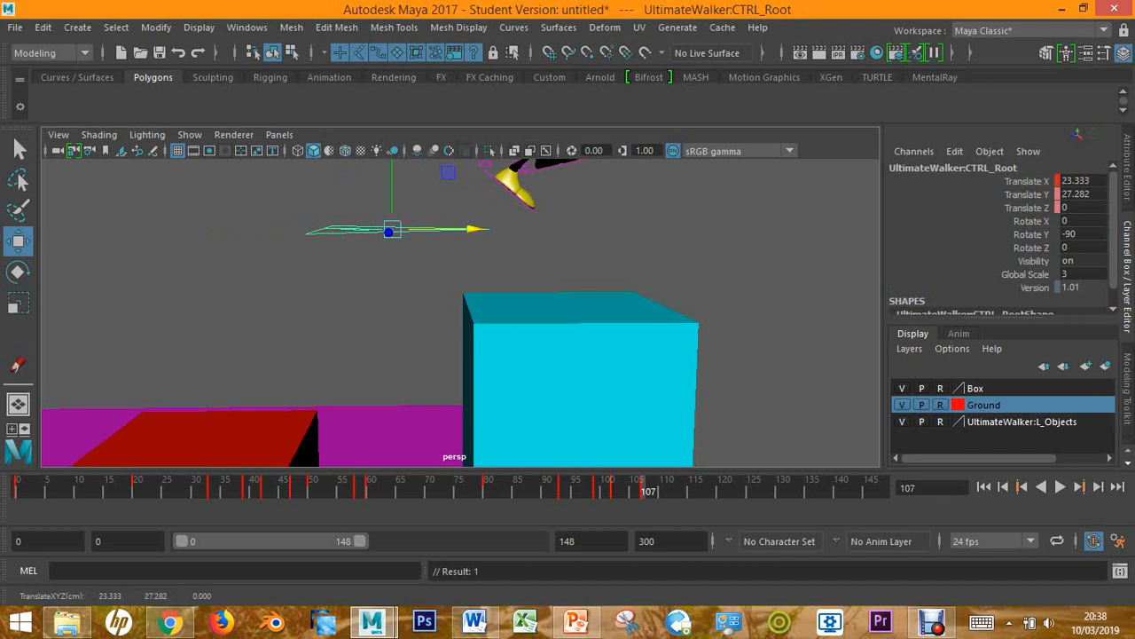
{"action": "middle_click_drag", "start_coordinate": [443, 232], "coordinate": [449, 320], "text": "alt"}
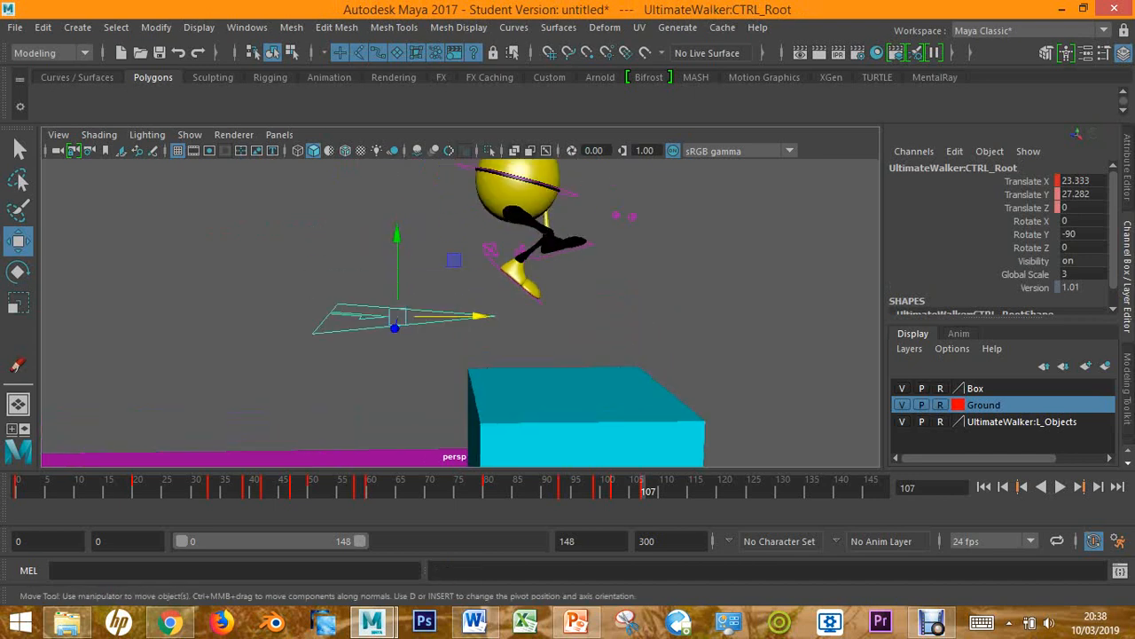
{"action": "left_click_drag", "start_coordinate": [397, 238], "coordinate": [398, 316]}
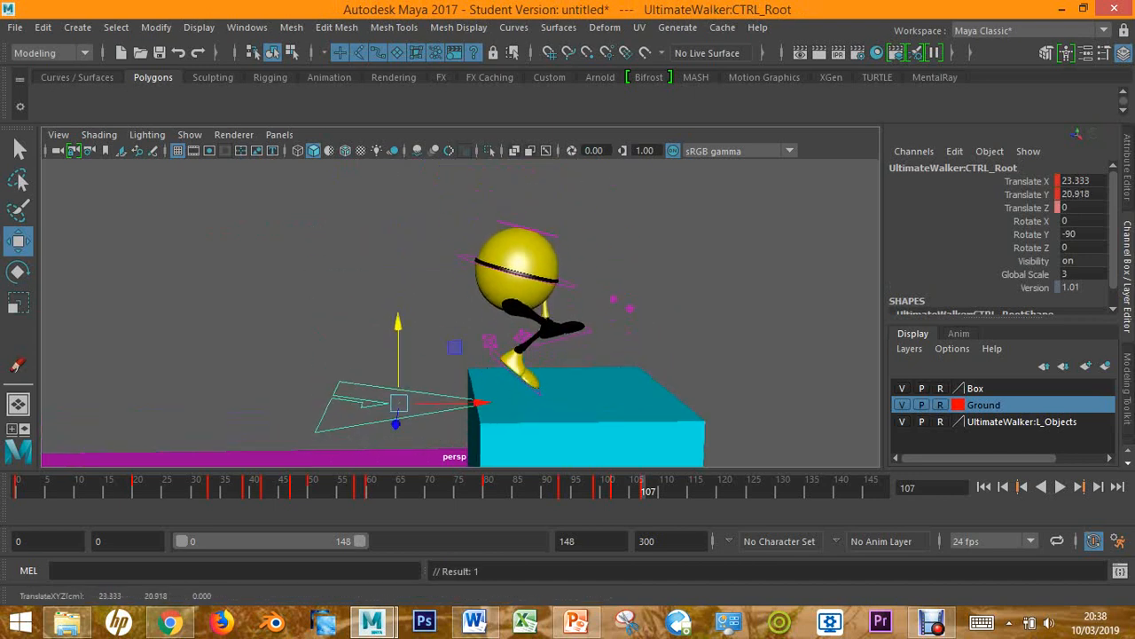
Select both heel controls and lower the feet toward the cyan box, to about 0.41 in Translate Y for the left heel
{"action": "left_click", "coordinate": [355, 284]}
{"action": "scroll", "coordinate": [372, 293], "scroll_direction": "up", "scroll_amount": 5}
{"action": "middle_click_drag", "start_coordinate": [444, 337], "coordinate": [357, 279], "text": "alt"}
{"action": "left_click", "coordinate": [416, 302]}
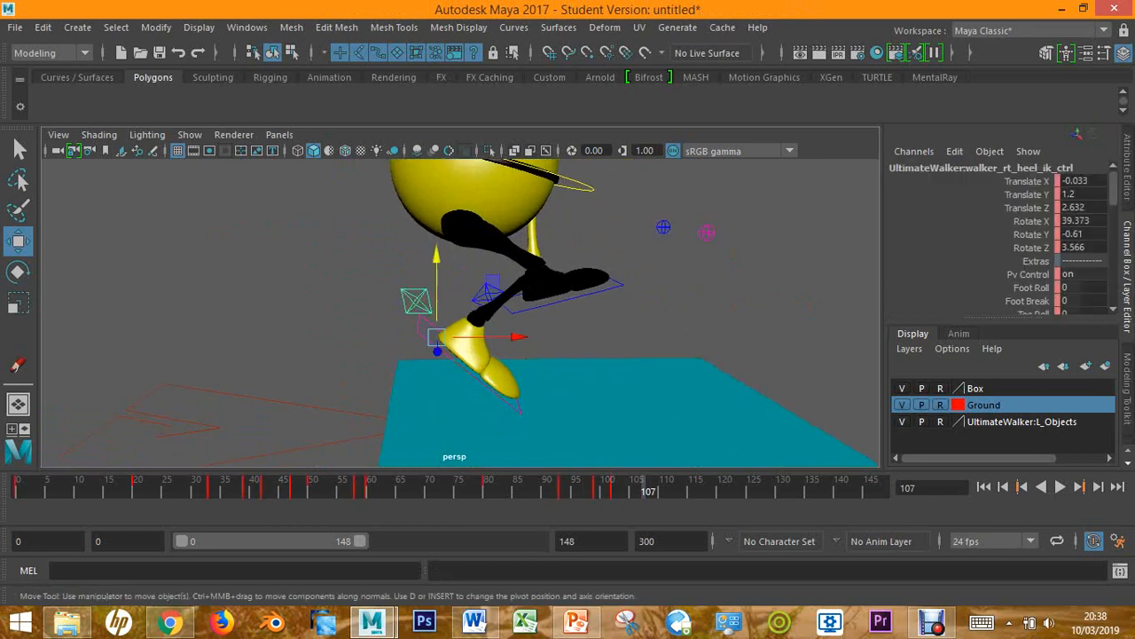
{"action": "left_click_drag", "start_coordinate": [422, 306], "coordinate": [603, 342], "text": "alt"}
{"action": "left_click", "coordinate": [392, 291], "text": "shift"}
{"action": "left_click_drag", "start_coordinate": [399, 297], "coordinate": [208, 271], "text": "alt"}
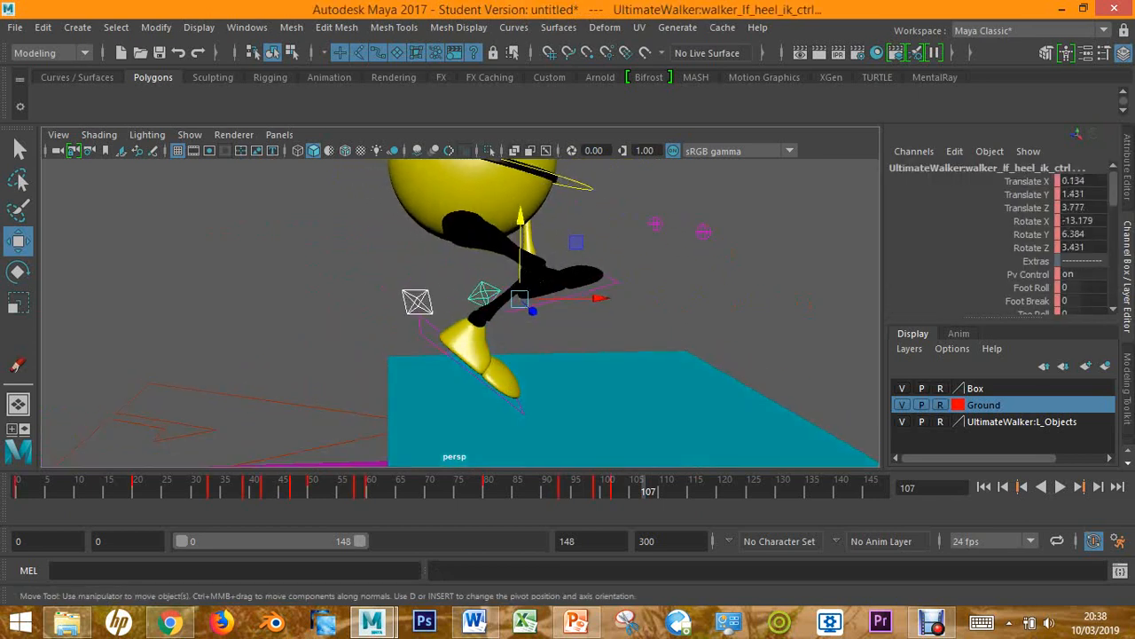
{"action": "left_click_drag", "start_coordinate": [521, 233], "coordinate": [521, 309]}
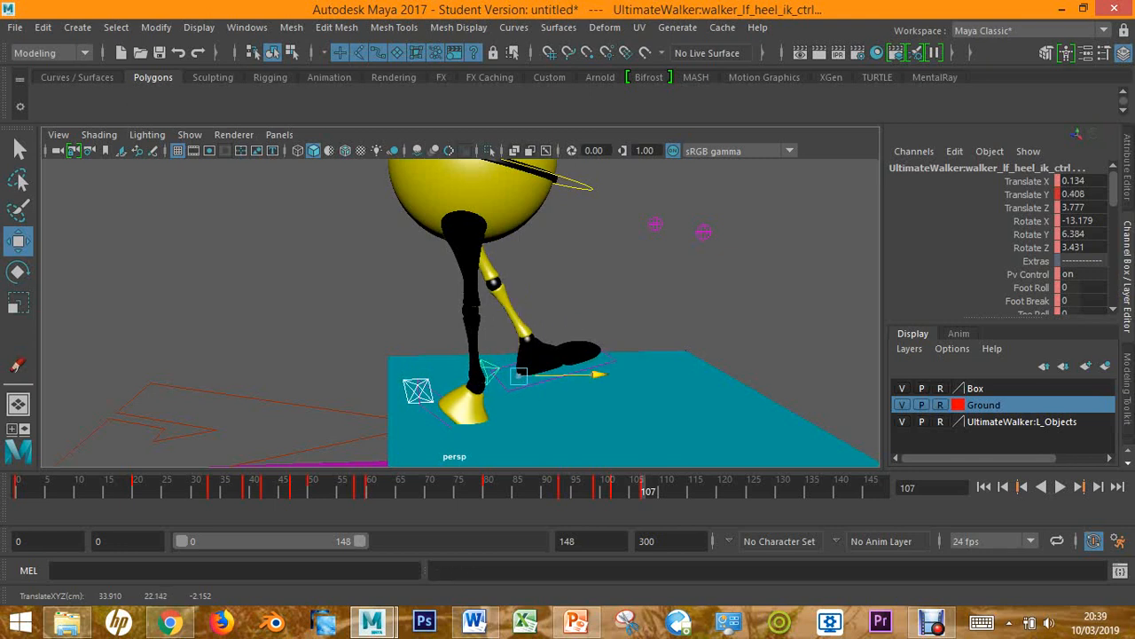
Select the right heel control and move it forward to about 2.97 in Translate Z
{"action": "left_click", "coordinate": [648, 310]}
{"action": "left_click", "coordinate": [437, 417]}
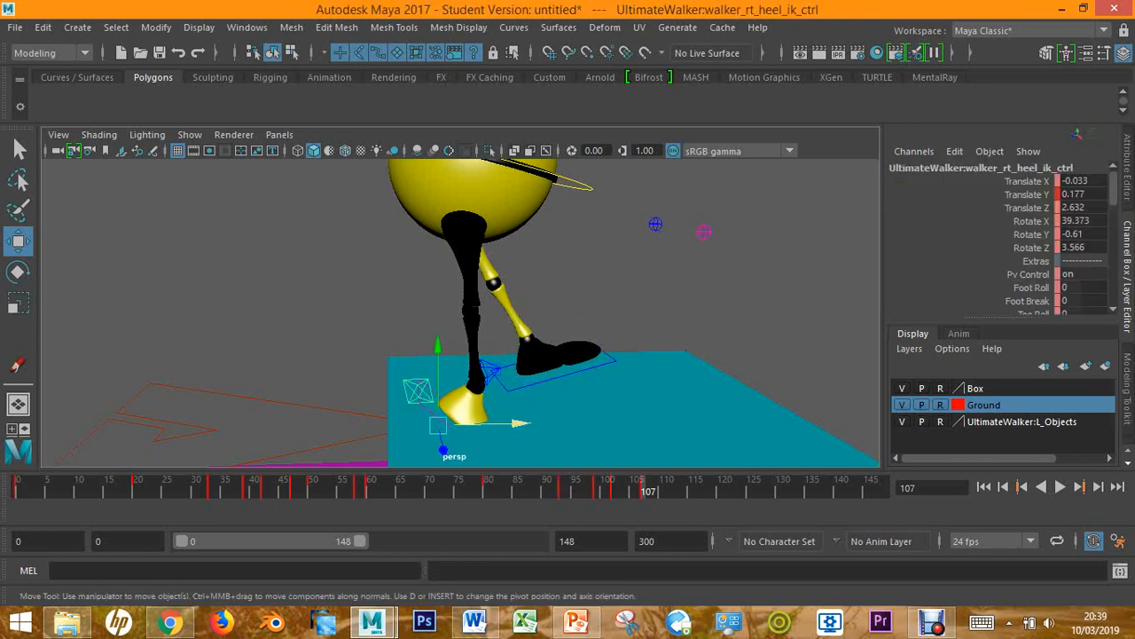
{"action": "left_click_drag", "start_coordinate": [518, 424], "coordinate": [548, 423]}
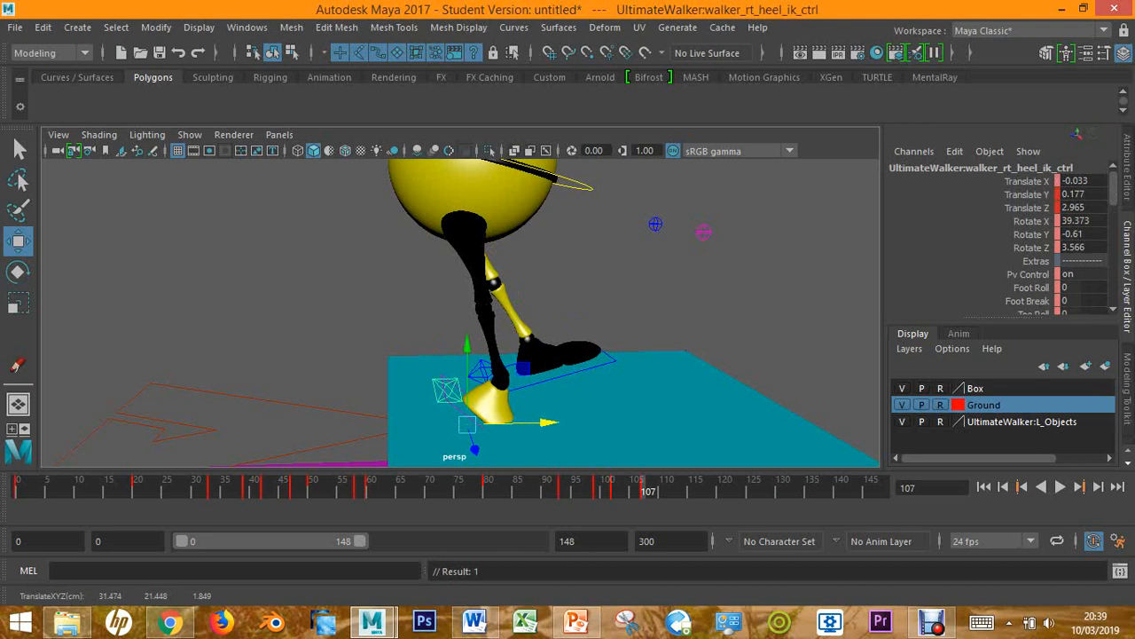
{"action": "left_click", "coordinate": [647, 311]}
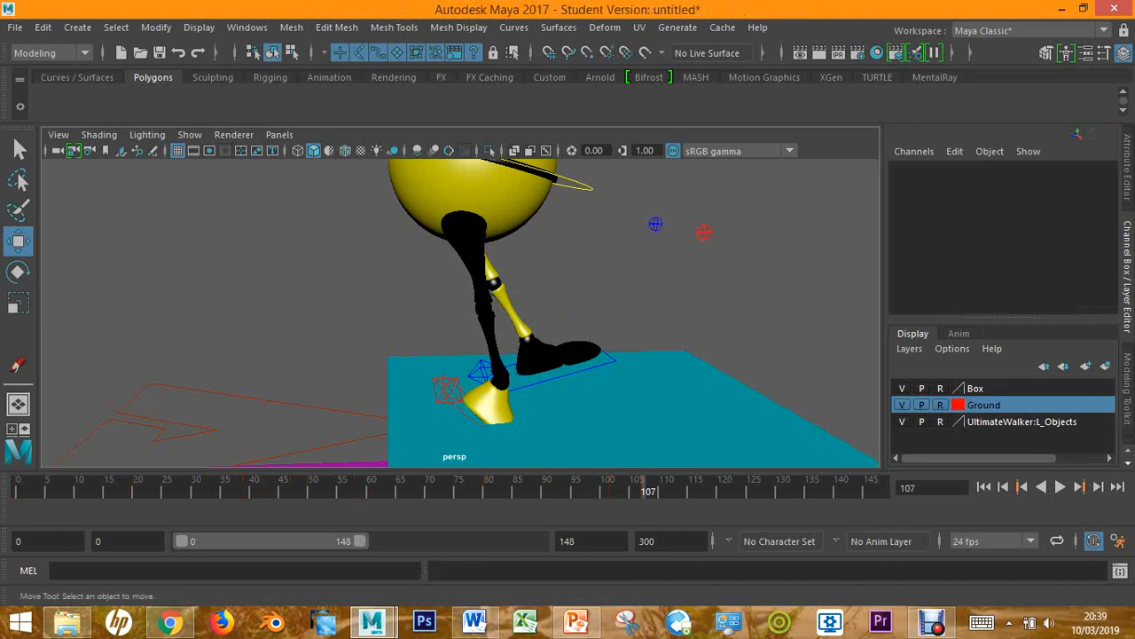
Rotate the main body control to about 6.84 in Rotate X, key it at frame 107, and clear the selection
{"action": "left_click", "coordinate": [480, 371]}
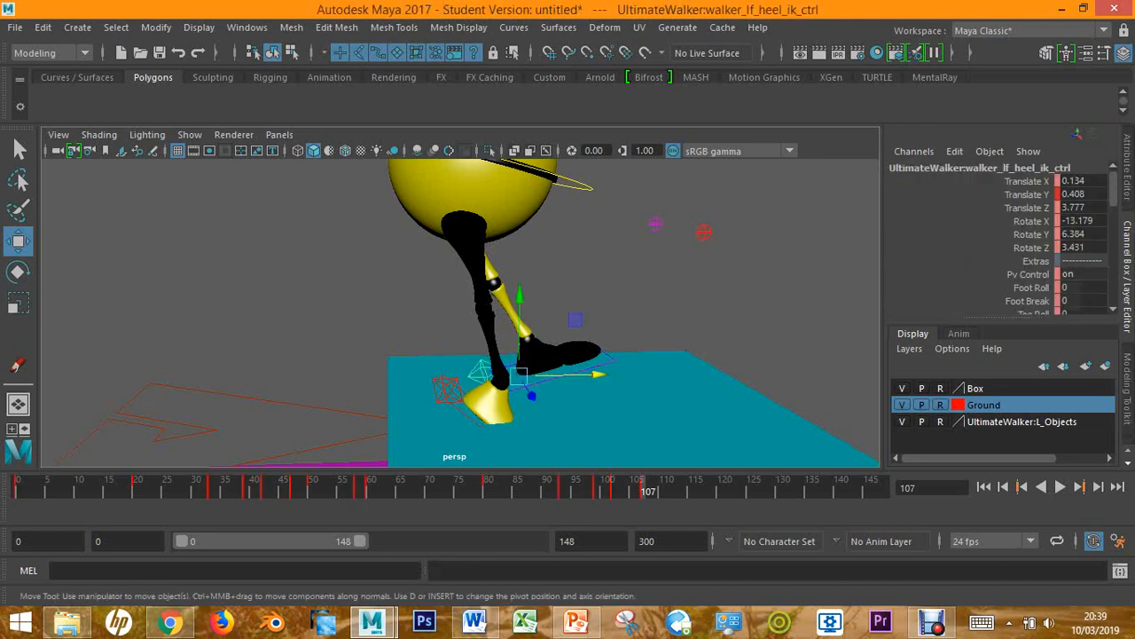
{"action": "left_click", "coordinate": [582, 185]}
{"action": "middle_click_drag", "start_coordinate": [582, 185], "coordinate": [532, 372], "text": "alt"}
{"action": "left_click_drag", "start_coordinate": [533, 372], "coordinate": [355, 373], "text": "alt"}
{"action": "key", "text": "e"}
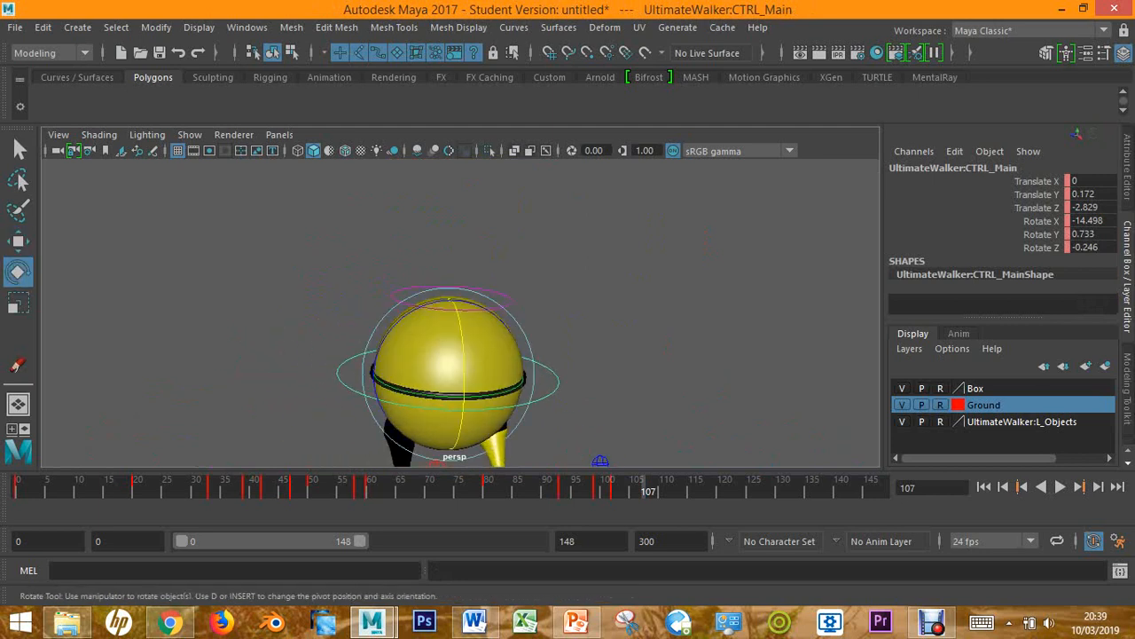
{"action": "left_click_drag", "start_coordinate": [464, 377], "coordinate": [604, 347]}
{"action": "key", "text": "s"}
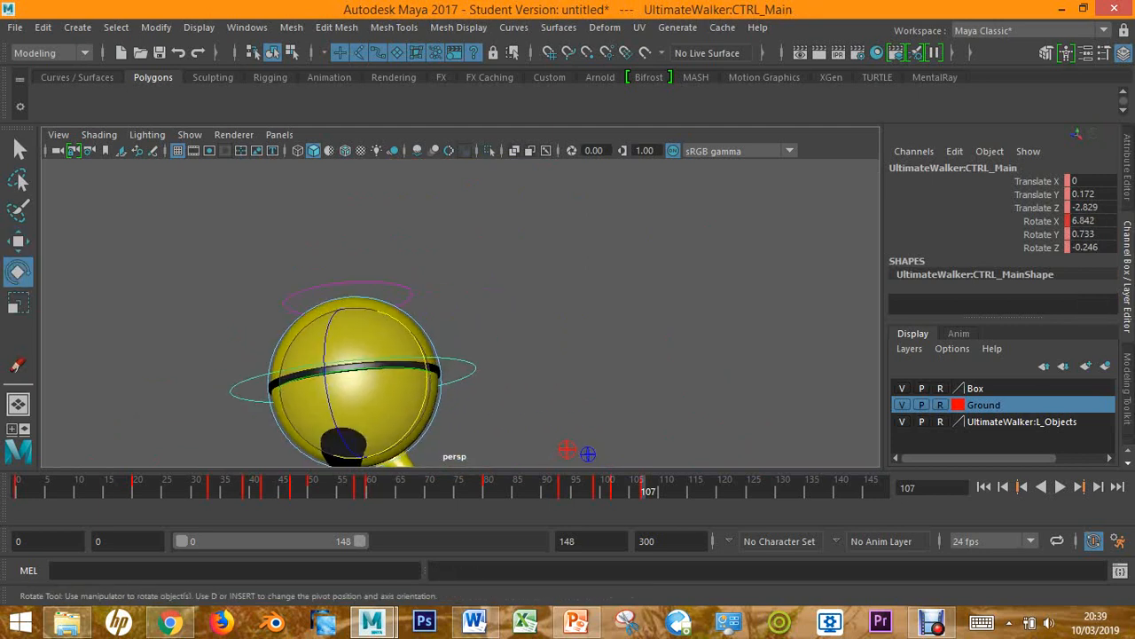
{"action": "scroll", "coordinate": [462, 347], "scroll_direction": "down", "scroll_amount": 5}
{"action": "middle_click_drag", "start_coordinate": [461, 347], "coordinate": [508, 332], "text": "alt"}
{"action": "key", "text": "w"}
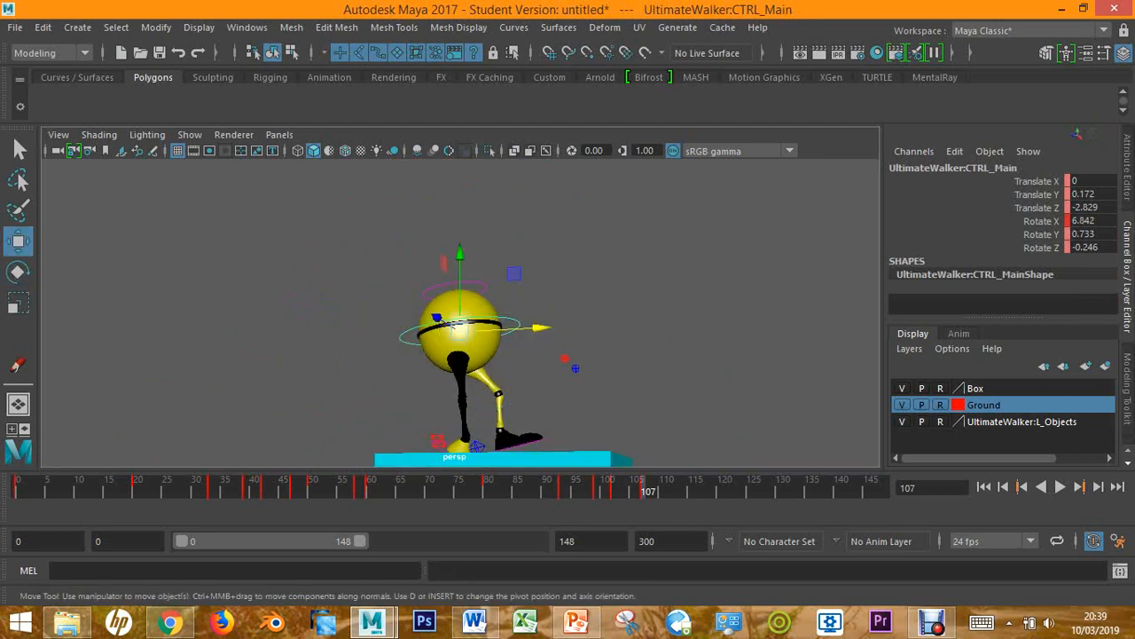
{"action": "mouse_move", "coordinate": [508, 332]}
{"action": "left_mouse_down", "text": "alt"}
{"action": "mouse_move", "coordinate": [539, 353]}
{"action": "mouse_move", "coordinate": [537, 328]}
{"action": "mouse_move", "coordinate": [525, 328]}
{"action": "left_mouse_up", "text": "alt"}
{"action": "left_click", "coordinate": [585, 291]}
{"action": "scroll", "coordinate": [585, 291], "scroll_direction": "up", "scroll_amount": 5}
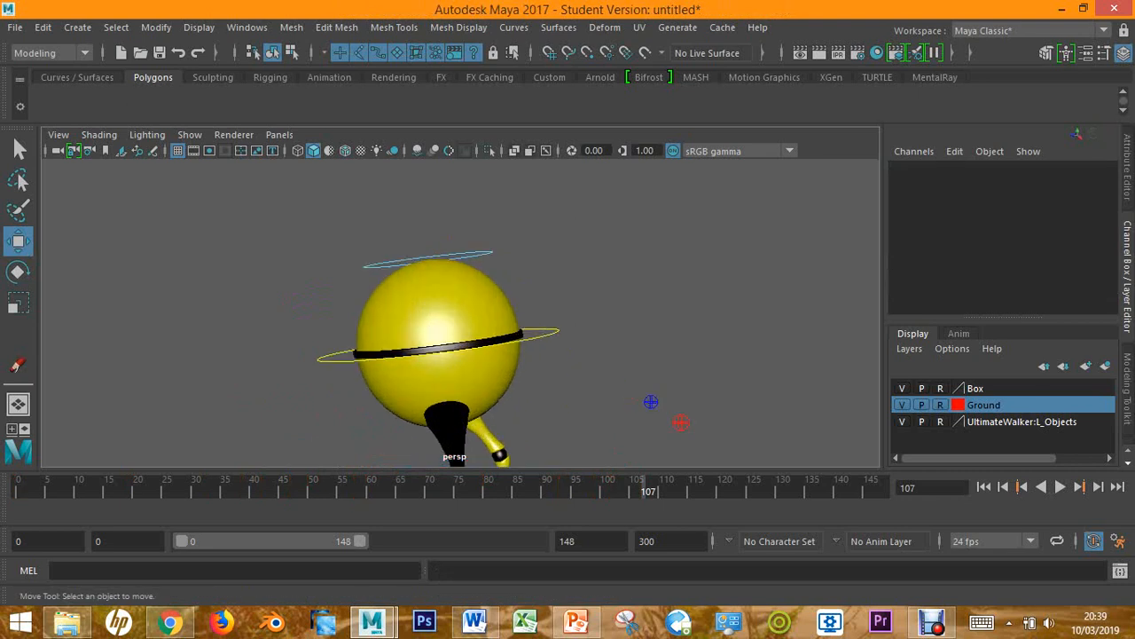
Raise the top body control to about 0.25 in Translate Y to stretch the body, and key it at frame 107
{"action": "left_click", "coordinate": [463, 255]}
{"action": "middle_click_drag", "start_coordinate": [463, 258], "coordinate": [477, 300], "text": "alt"}
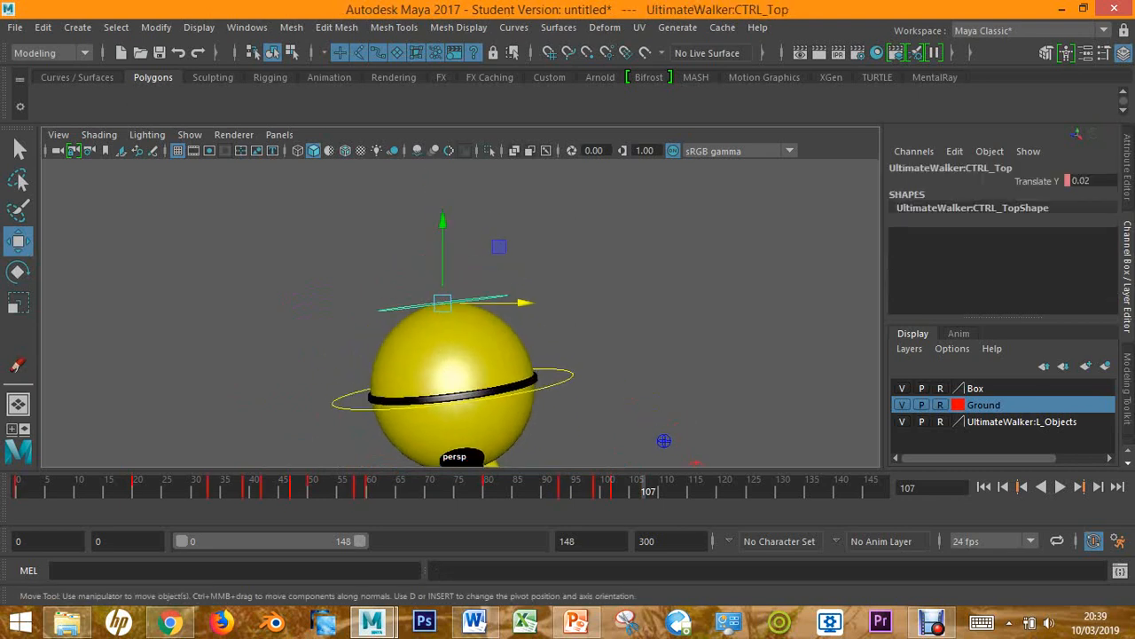
{"action": "left_click_drag", "start_coordinate": [443, 223], "coordinate": [443, 201]}
{"action": "key", "text": "s"}
{"action": "middle_click_drag", "start_coordinate": [442, 202], "coordinate": [444, 70], "text": "alt"}
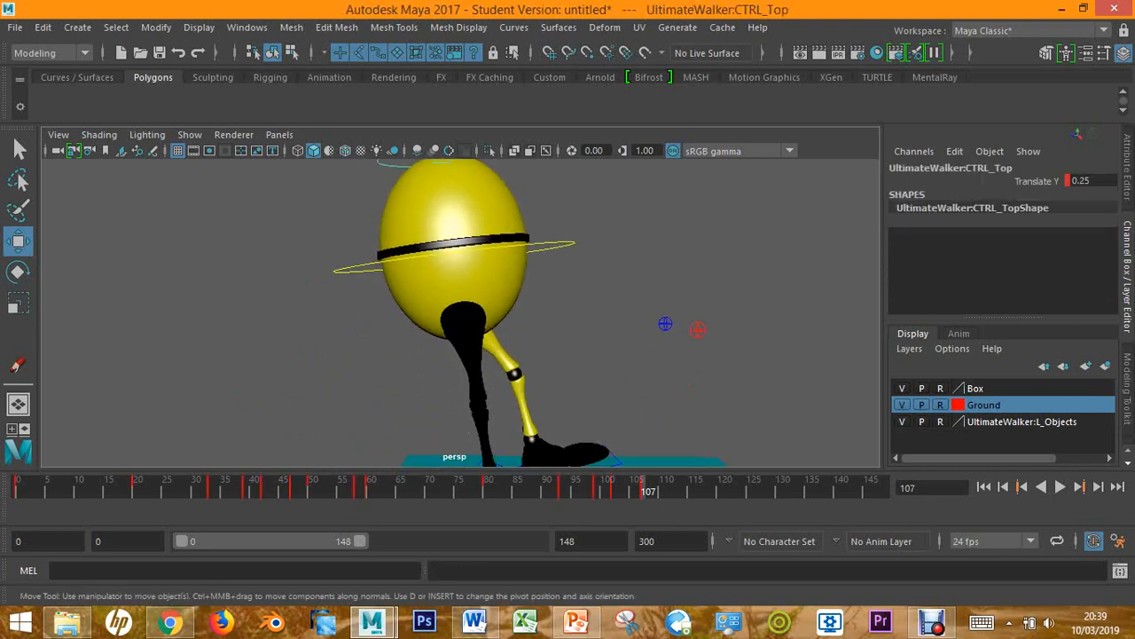
Rotate the right heel control to about -27.93 in Rotate X and move it forward to about 3.55 in Translate Z
{"action": "middle_click_drag", "start_coordinate": [448, 324], "coordinate": [449, 206], "text": "alt"}
{"action": "left_click_drag", "start_coordinate": [399, 267], "coordinate": [455, 312], "text": "alt"}
{"action": "left_click", "coordinate": [441, 356]}
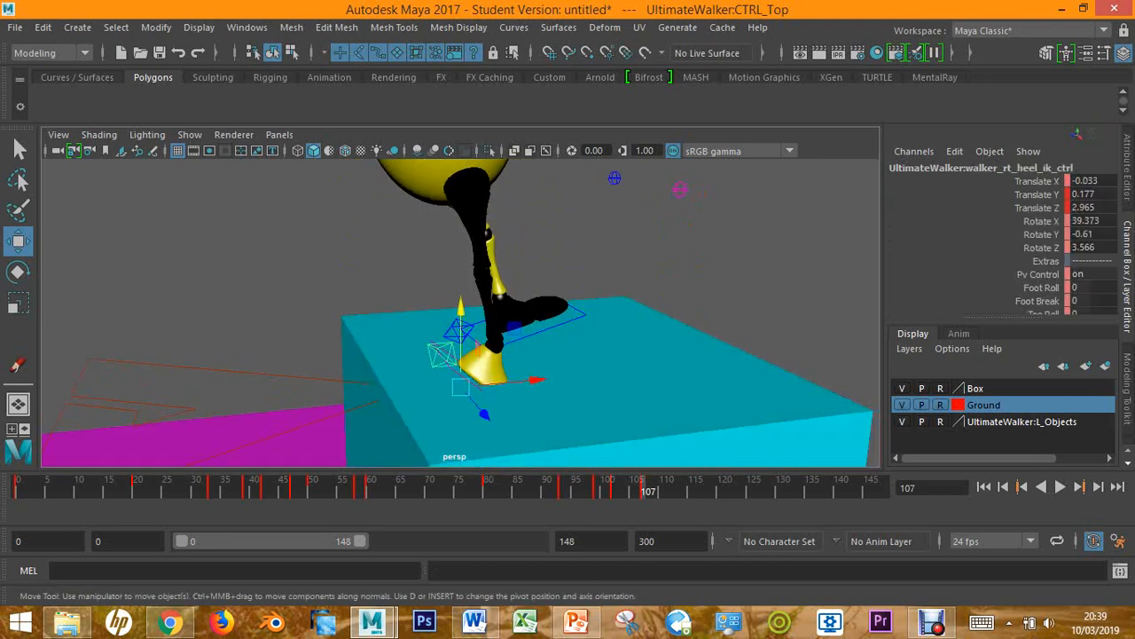
{"action": "left_click_drag", "start_coordinate": [442, 356], "coordinate": [525, 380], "text": "alt"}
{"action": "key", "text": "e"}
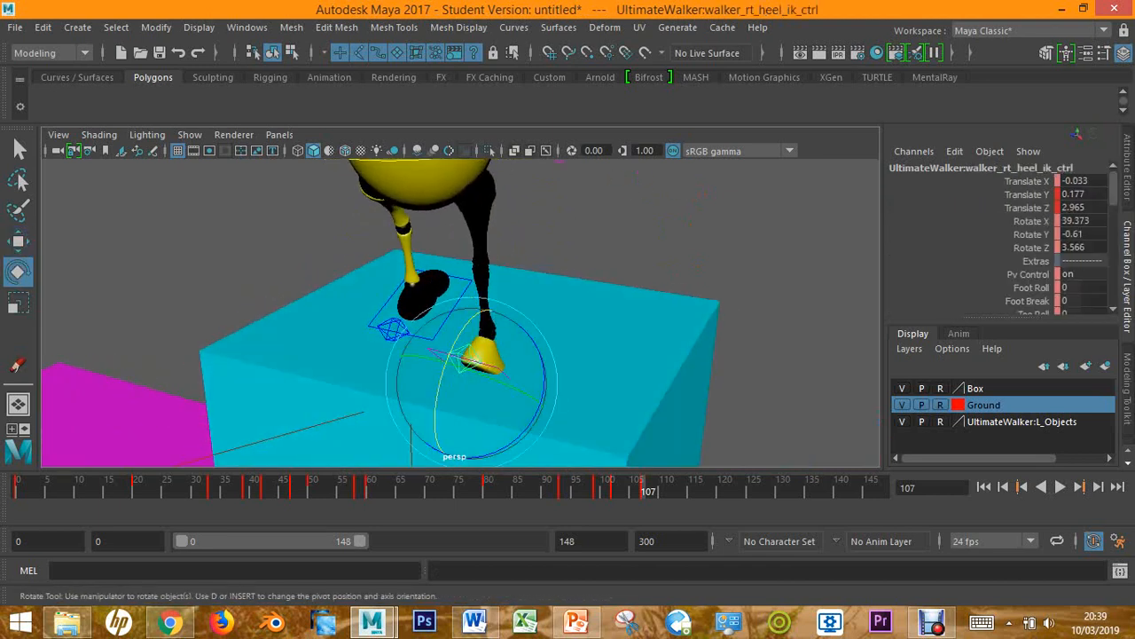
{"action": "left_click_drag", "start_coordinate": [463, 330], "coordinate": [306, 392]}
{"action": "key", "text": "w"}
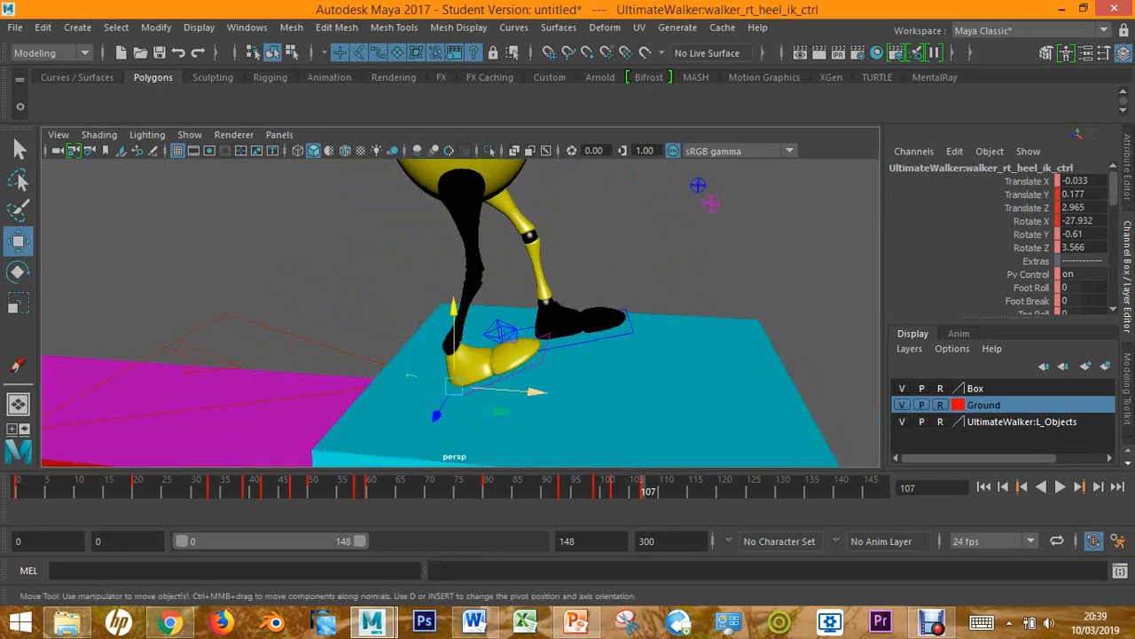
{"action": "left_click_drag", "start_coordinate": [536, 391], "coordinate": [586, 395]}
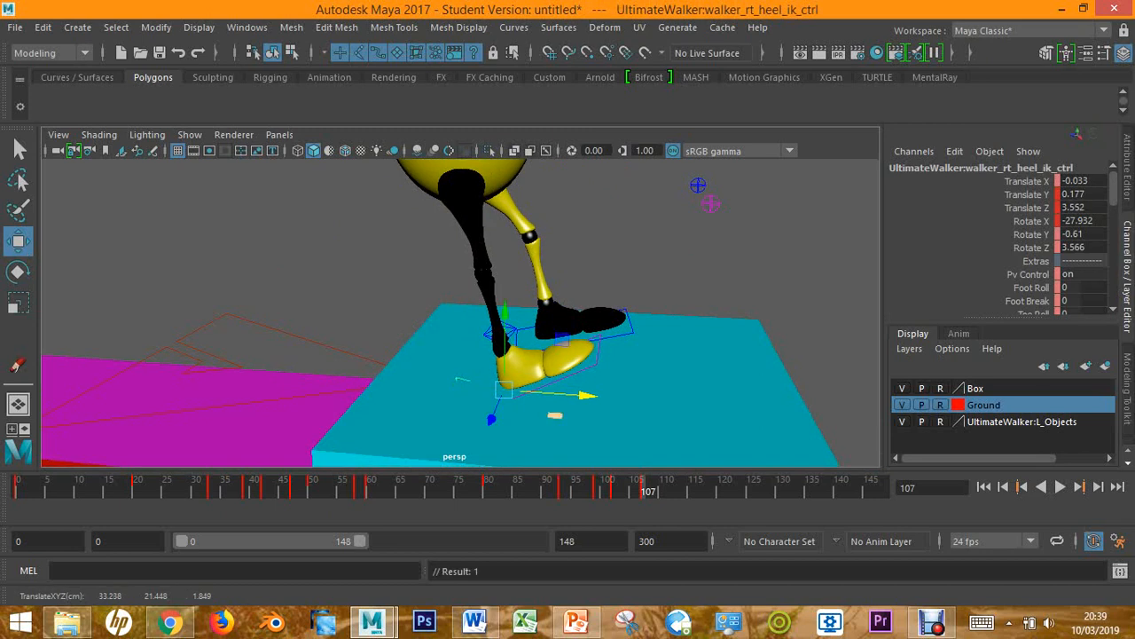
Lower the left heel control to about 0.35 in Translate Y and tilt its toes up to about -40.32 in Rotate X
{"action": "scroll", "coordinate": [567, 381], "scroll_direction": "up", "scroll_amount": 4}
{"action": "left_click_drag", "start_coordinate": [567, 381], "coordinate": [470, 346], "text": "alt"}
{"action": "left_click", "coordinate": [716, 408]}
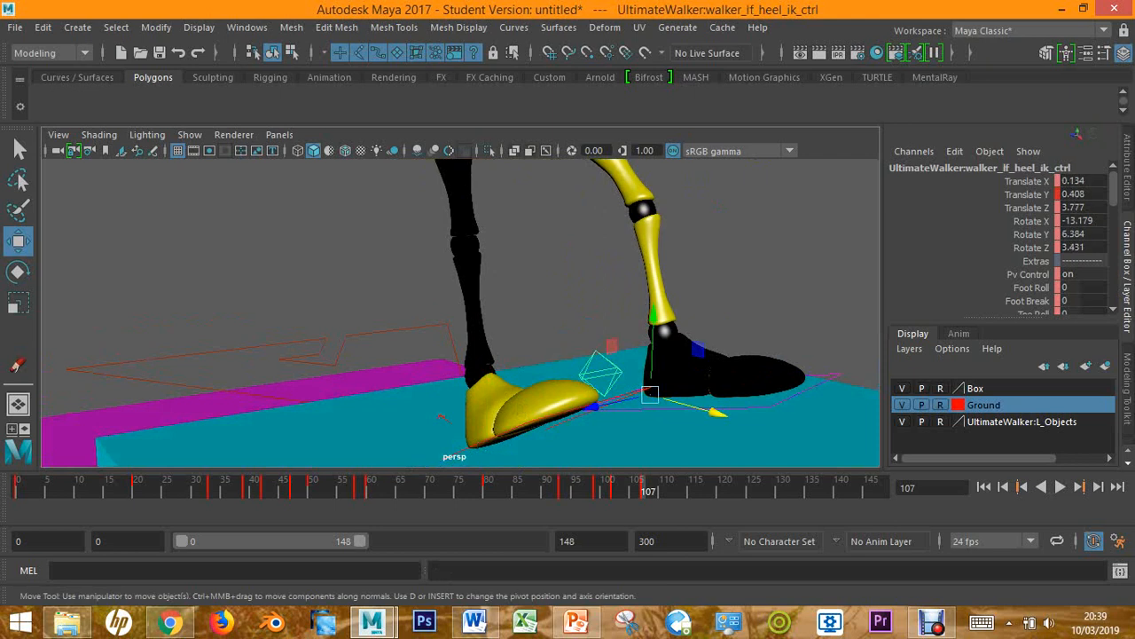
{"action": "left_click_drag", "start_coordinate": [653, 315], "coordinate": [550, 341]}
{"action": "key", "text": "e"}
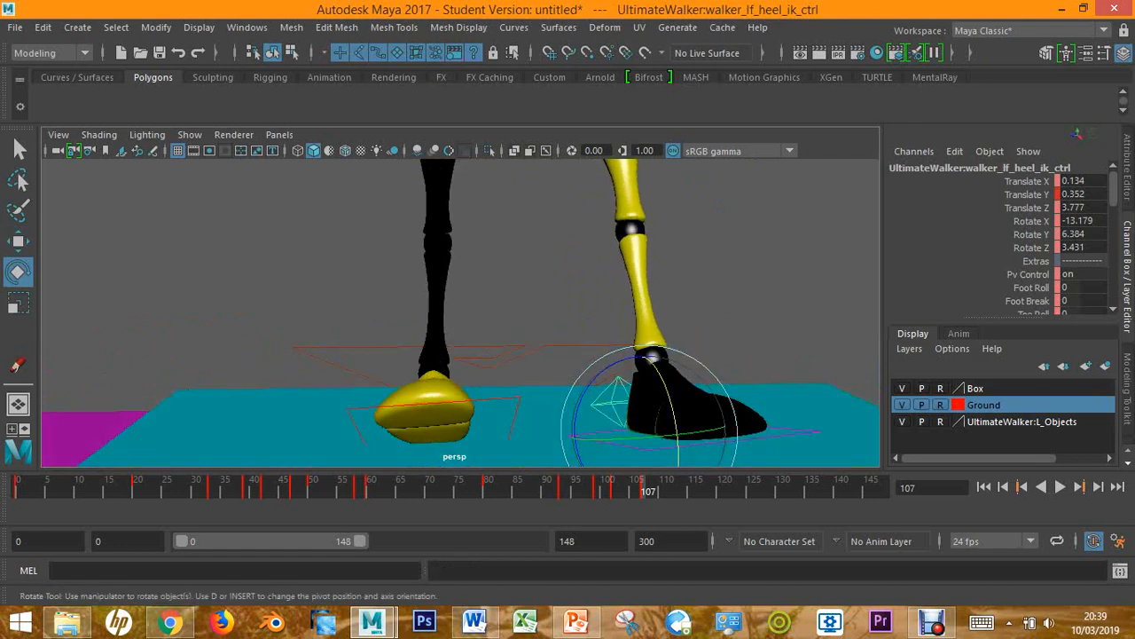
{"action": "left_click_drag", "start_coordinate": [667, 391], "coordinate": [655, 367]}
Raise the main body control to about 0.265 in Translate Y
{"action": "middle_click_drag", "start_coordinate": [612, 354], "coordinate": [765, 364], "text": "alt"}
{"action": "scroll", "coordinate": [765, 363], "scroll_direction": "down", "scroll_amount": 5}
{"action": "left_click_drag", "start_coordinate": [585, 355], "coordinate": [754, 377], "text": "alt"}
{"action": "left_click", "coordinate": [614, 209]}
{"action": "middle_click_drag", "start_coordinate": [613, 231], "coordinate": [610, 328], "text": "alt"}
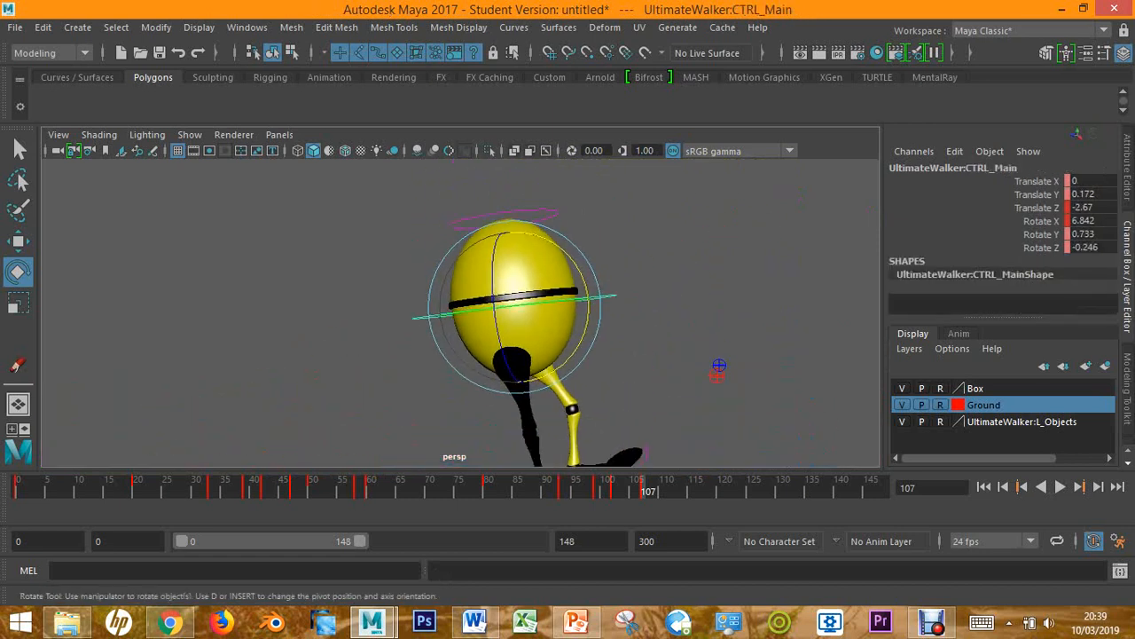
{"action": "key", "text": "w"}
{"action": "left_click_drag", "start_coordinate": [514, 227], "coordinate": [563, 267]}
Lower the root control to about 20.62 in Translate Y to bring the heels down onto the cyan box
{"action": "scroll", "coordinate": [481, 253], "scroll_direction": "up", "scroll_amount": 5}
{"action": "scroll", "coordinate": [460, 312], "scroll_direction": "up", "scroll_amount": 10}
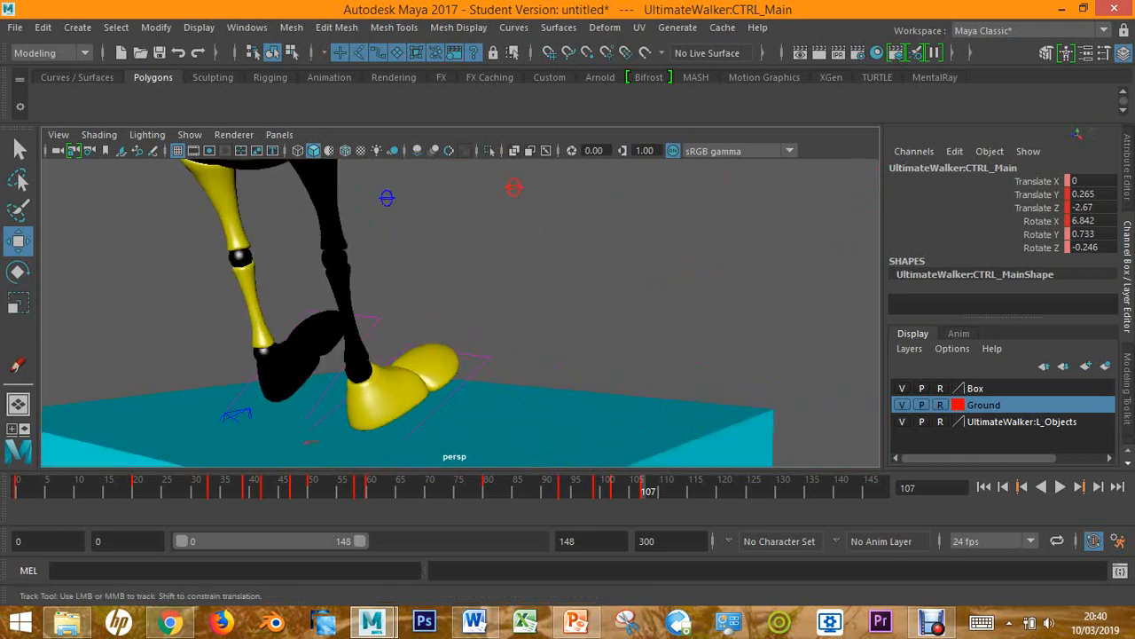
{"action": "scroll", "coordinate": [460, 312], "scroll_direction": "down", "scroll_amount": 5}
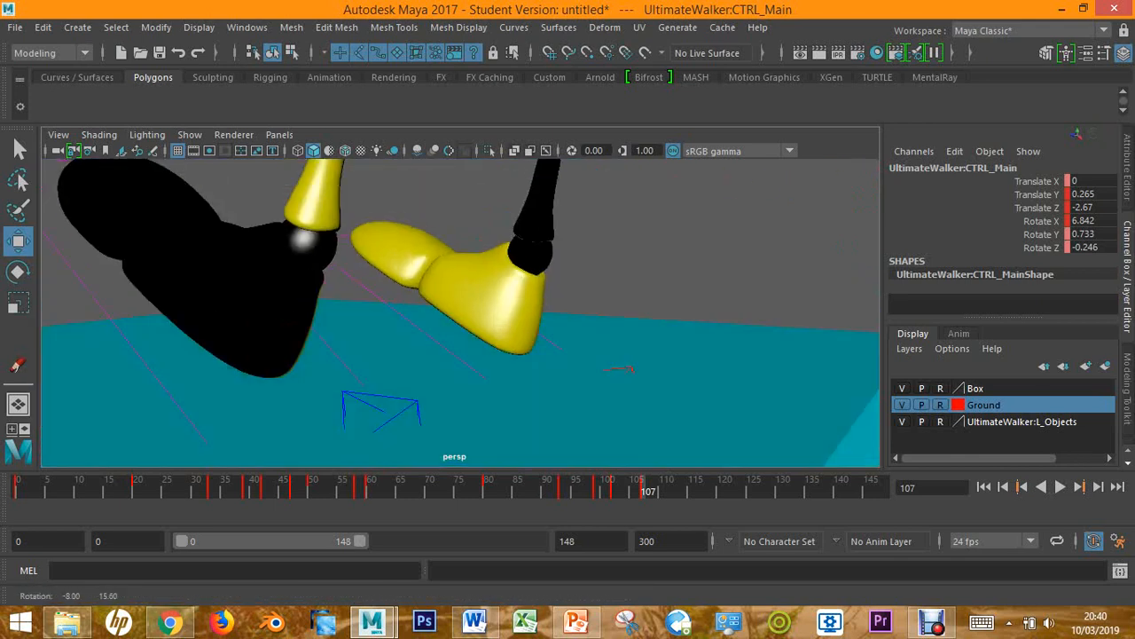
{"action": "left_click_drag", "start_coordinate": [461, 312], "coordinate": [498, 275], "text": "alt"}
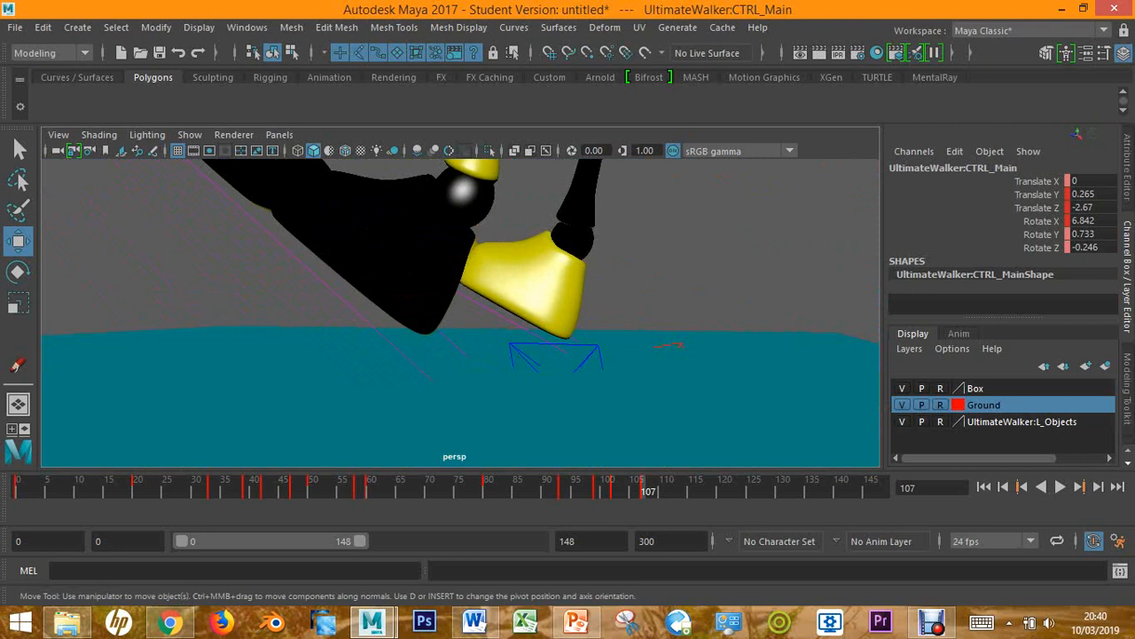
{"action": "left_click", "coordinate": [399, 353]}
{"action": "scroll", "coordinate": [461, 312], "scroll_direction": "down", "scroll_amount": 5}
{"action": "left_click", "coordinate": [752, 331]}
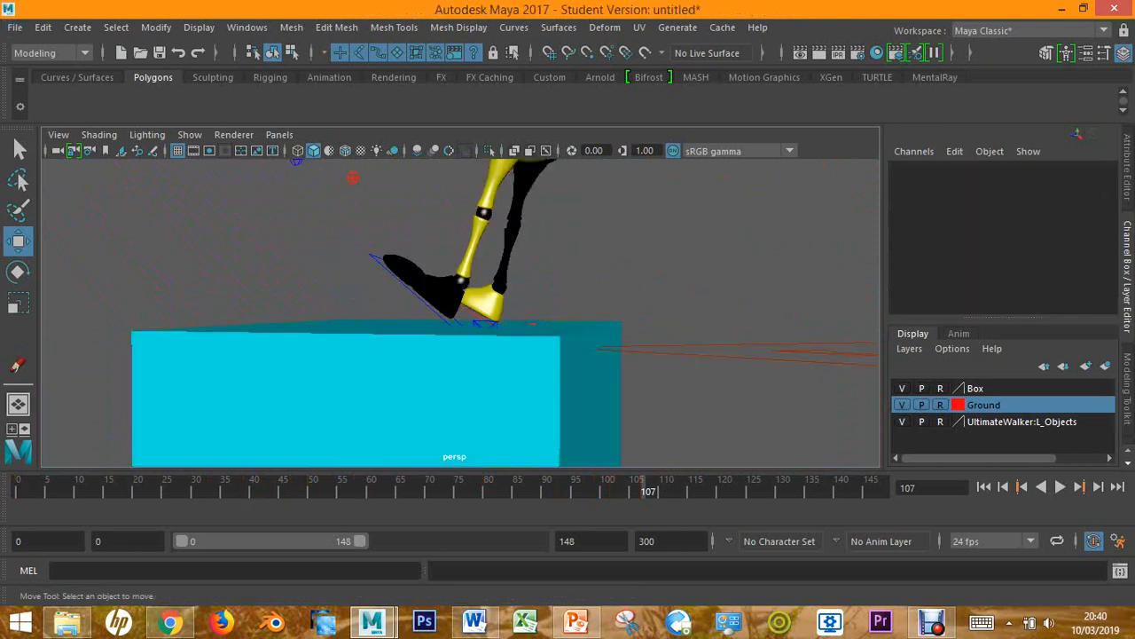
{"action": "left_click", "coordinate": [752, 344]}
{"action": "left_click_drag", "start_coordinate": [751, 297], "coordinate": [751, 310]}
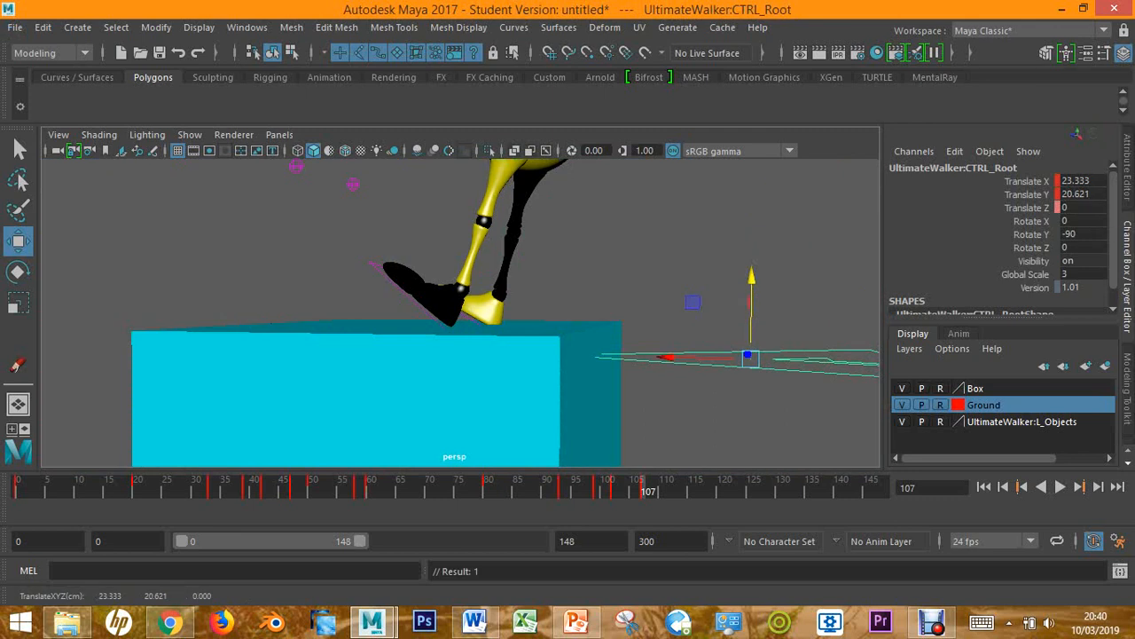
Set the Box layer to template display and move the left heel control to about 3.55 in Translate Z and 0.285 in Translate Y
{"action": "scroll", "coordinate": [460, 313], "scroll_direction": "up", "scroll_amount": 5}
{"action": "left_click_drag", "start_coordinate": [532, 307], "coordinate": [426, 310], "text": "alt"}
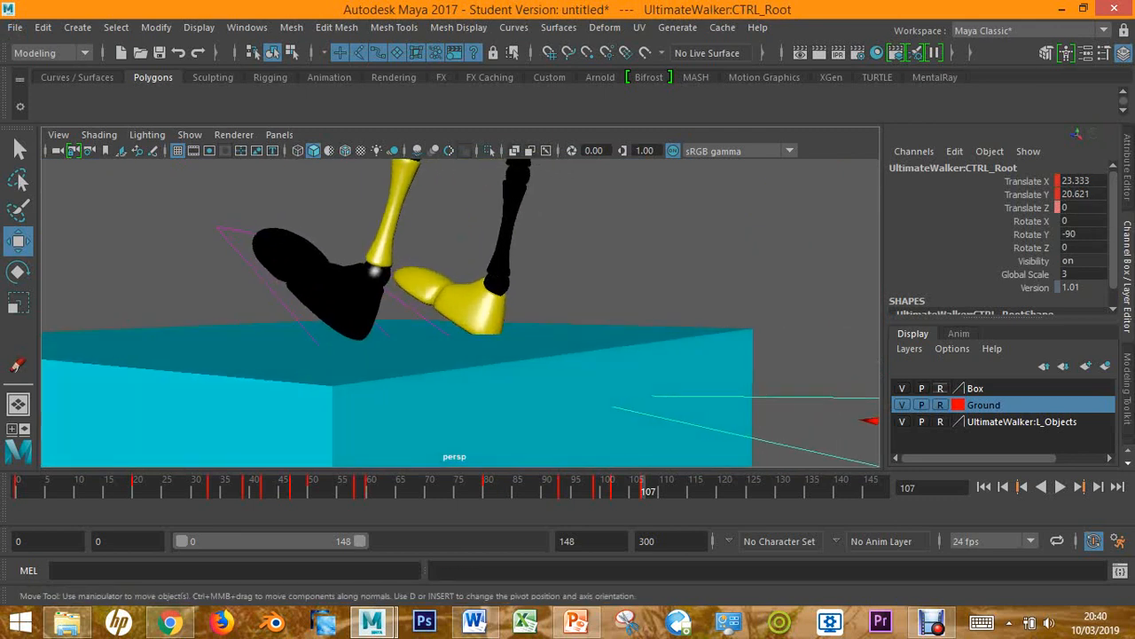
{"action": "left_click", "coordinate": [940, 389]}
{"action": "left_click", "coordinate": [413, 367]}
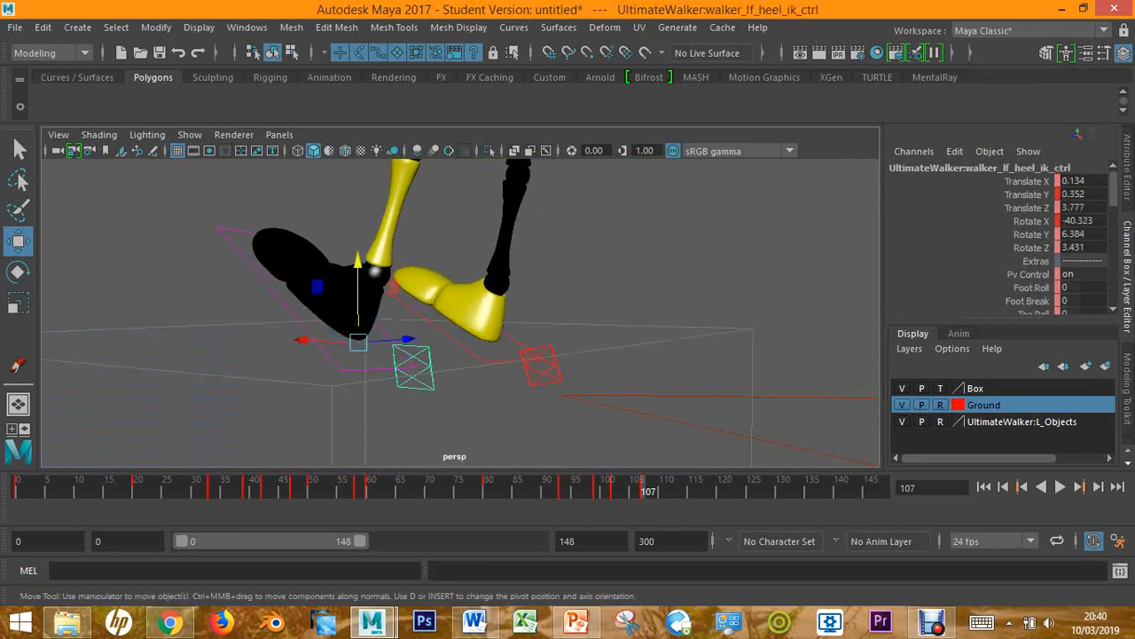
{"action": "left_click_drag", "start_coordinate": [417, 355], "coordinate": [503, 378], "text": "alt"}
{"action": "left_click_drag", "start_coordinate": [375, 367], "coordinate": [404, 367]}
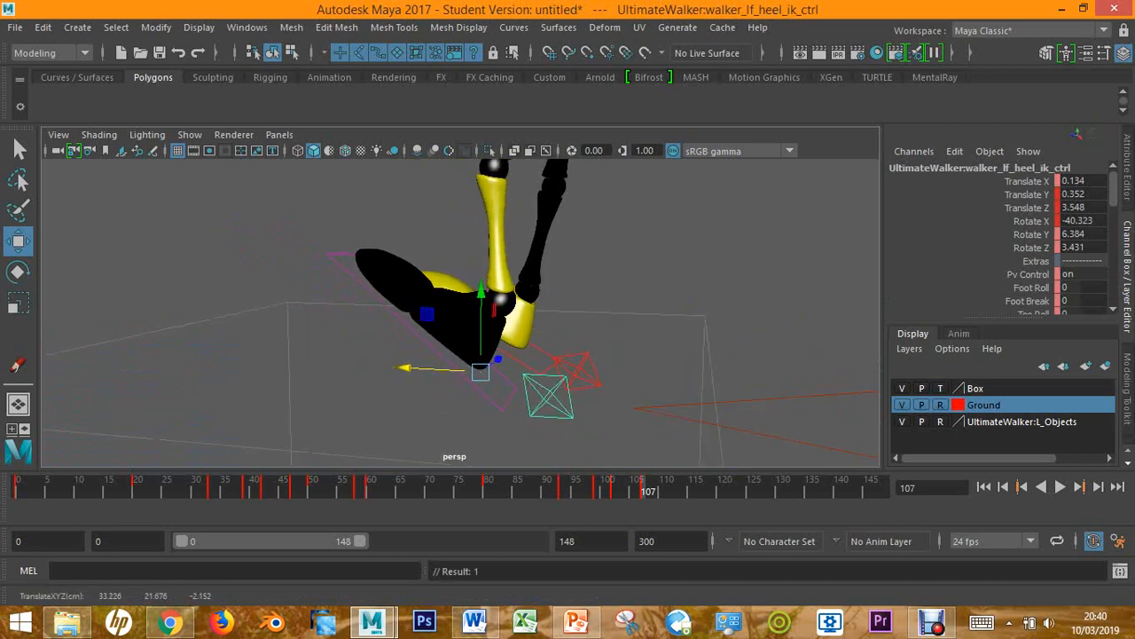
{"action": "left_click_drag", "start_coordinate": [480, 291], "coordinate": [480, 304]}
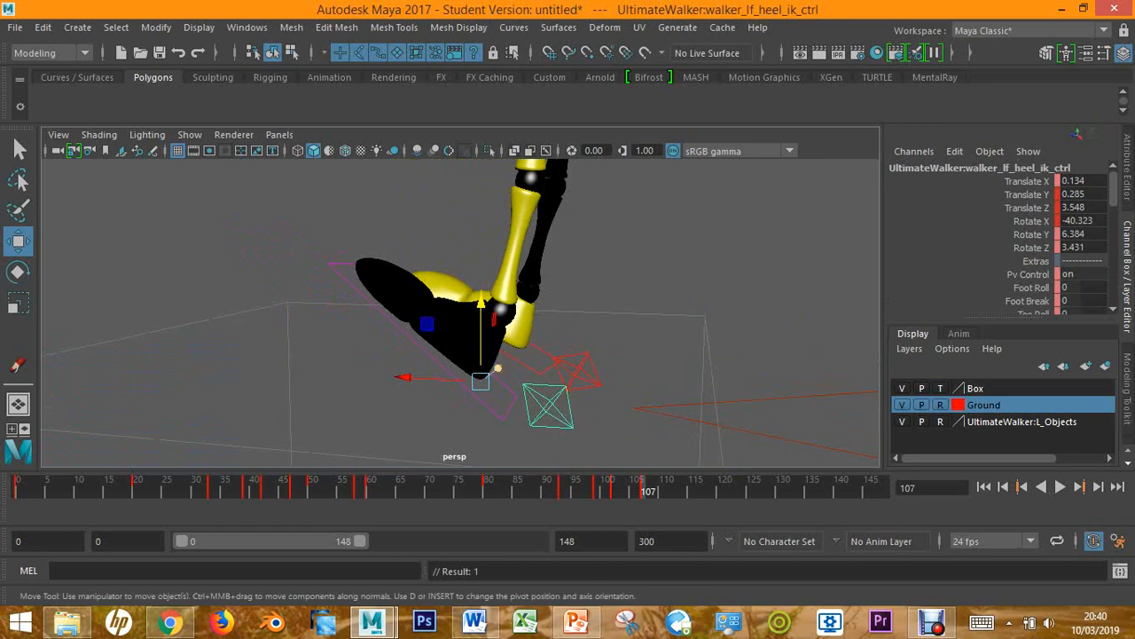
{"action": "middle_click_drag", "start_coordinate": [427, 323], "coordinate": [363, 222], "text": "alt"}
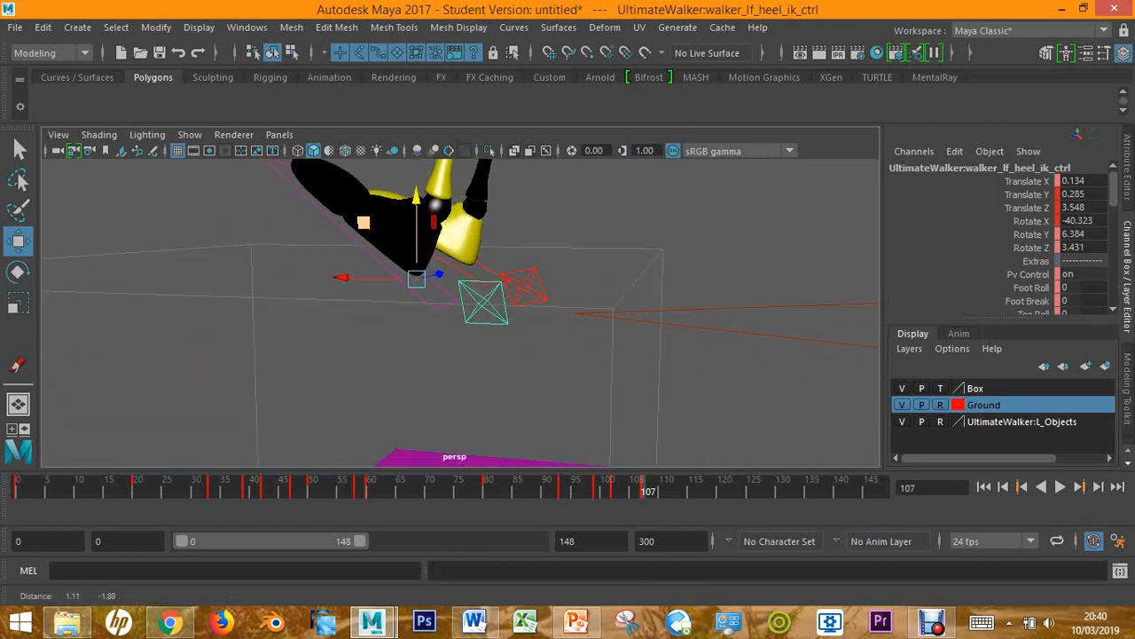
Rotate the right heel control to about -40.27 in Rotate X so its toes point up
{"action": "left_click", "coordinate": [975, 388]}
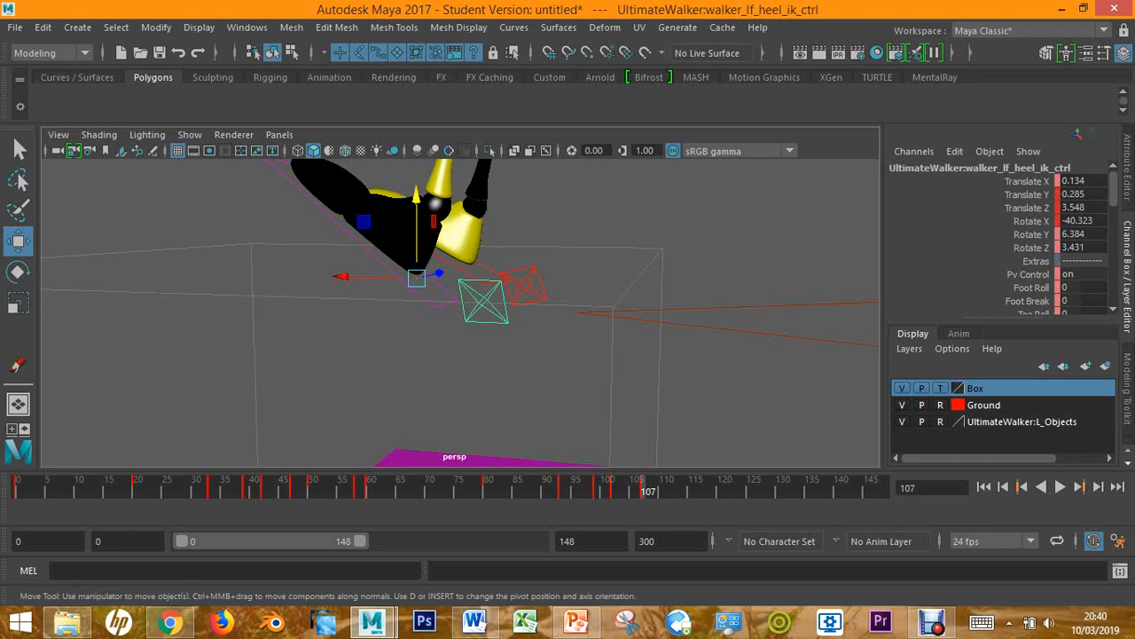
{"action": "left_click_drag", "start_coordinate": [417, 310], "coordinate": [426, 377], "text": "alt"}
{"action": "scroll", "coordinate": [454, 338], "scroll_direction": "down", "scroll_amount": 3}
{"action": "left_click_drag", "start_coordinate": [532, 355], "coordinate": [293, 293], "text": "alt"}
{"action": "left_click", "coordinate": [514, 289]}
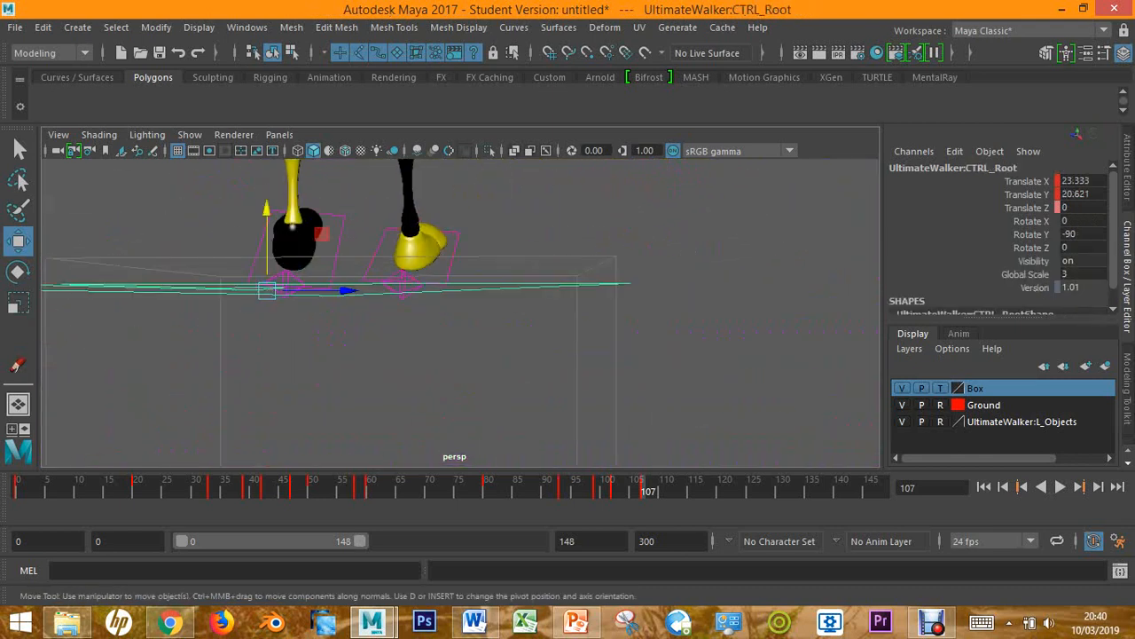
{"action": "left_click_drag", "start_coordinate": [514, 288], "coordinate": [413, 350], "text": "alt"}
{"action": "left_click", "coordinate": [385, 294]}
{"action": "mouse_move", "coordinate": [385, 294]}
{"action": "left_mouse_down", "text": "alt"}
{"action": "mouse_move", "coordinate": [431, 288]}
{"action": "mouse_move", "coordinate": [399, 308]}
{"action": "left_mouse_up", "text": "alt"}
{"action": "key", "text": "e"}
{"action": "left_click_drag", "start_coordinate": [359, 232], "coordinate": [270, 213]}
{"action": "middle_click_drag", "start_coordinate": [271, 213], "coordinate": [251, 406], "text": "alt"}
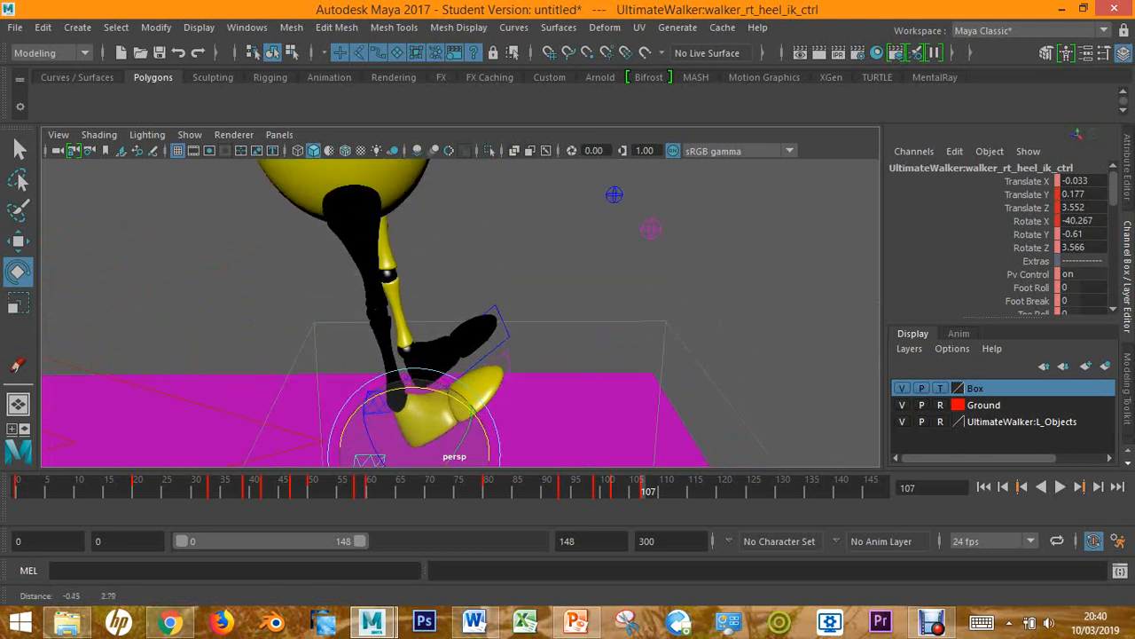
Set the Box layer back to reference display so the boxes are shaded again
{"action": "scroll", "coordinate": [461, 312], "scroll_direction": "down", "scroll_amount": 1}
{"action": "middle_click_drag", "start_coordinate": [461, 267], "coordinate": [465, 357], "text": "alt"}
{"action": "scroll", "coordinate": [460, 312], "scroll_direction": "down", "scroll_amount": 3}
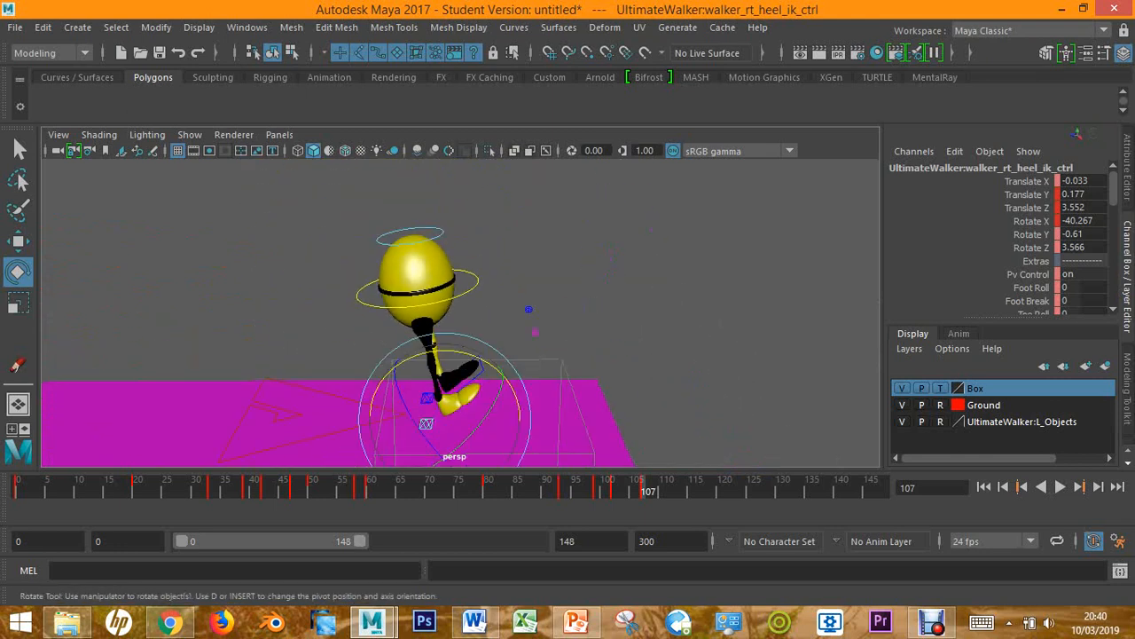
{"action": "left_click_drag", "start_coordinate": [460, 312], "coordinate": [523, 333], "text": "alt"}
{"action": "scroll", "coordinate": [461, 313], "scroll_direction": "up", "scroll_amount": 4}
{"action": "middle_click_drag", "start_coordinate": [461, 355], "coordinate": [545, 215], "text": "alt"}
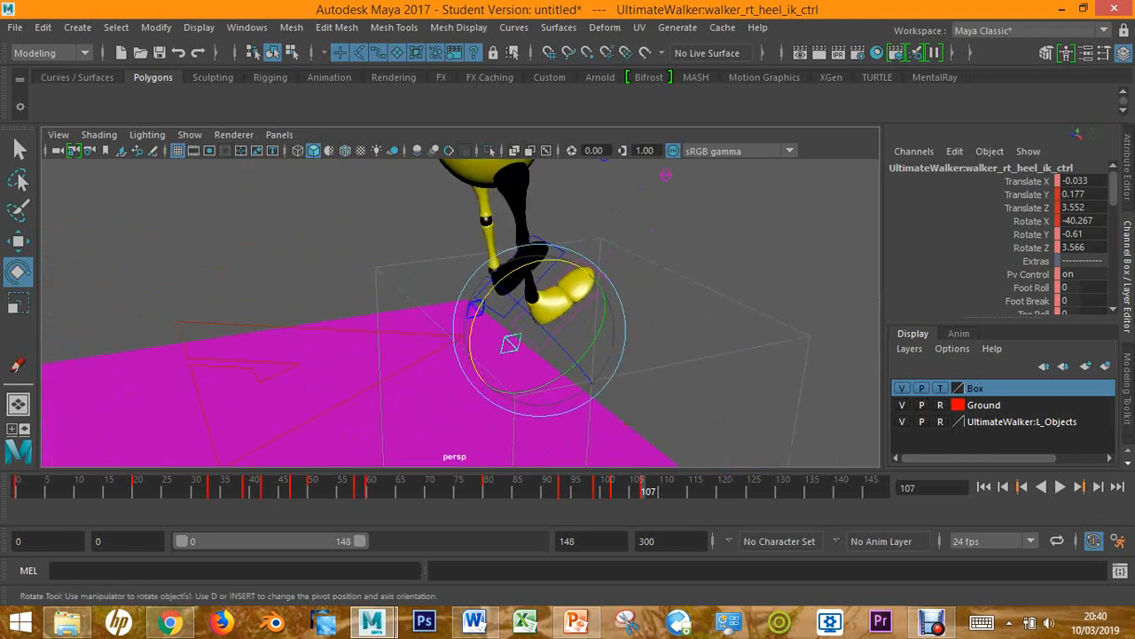
{"action": "left_click", "coordinate": [940, 387]}
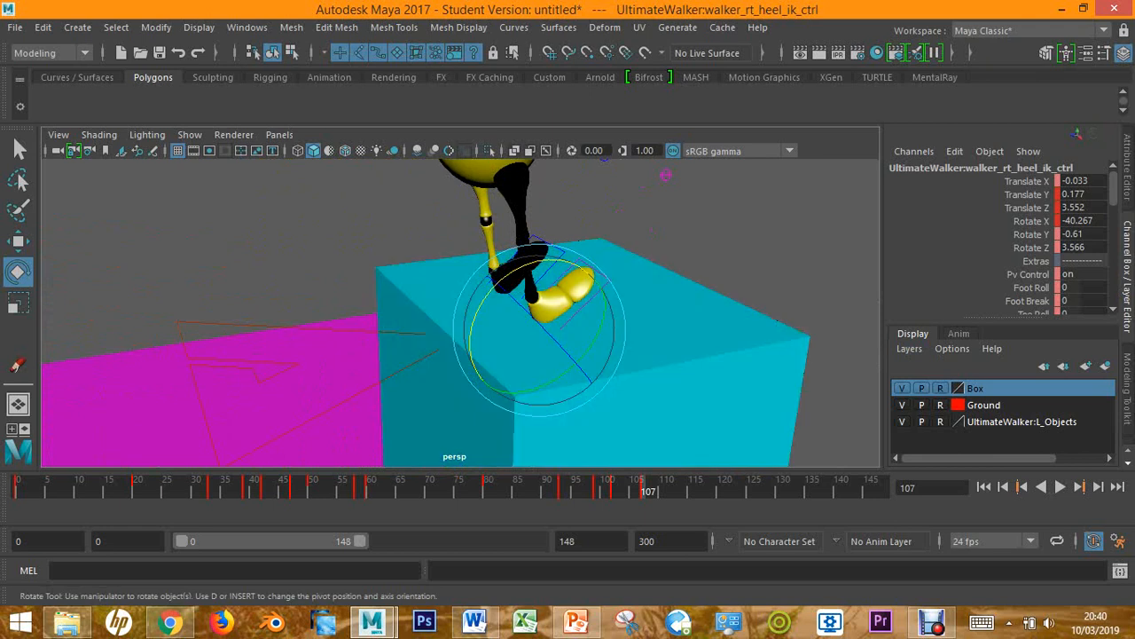
Tilt the main body control to about 12.17 in Rotate X
{"action": "left_click_drag", "start_coordinate": [460, 312], "coordinate": [701, 298], "text": "alt"}
{"action": "scroll", "coordinate": [460, 312], "scroll_direction": "down", "scroll_amount": 3}
{"action": "left_click_drag", "start_coordinate": [497, 328], "coordinate": [346, 328], "text": "alt"}
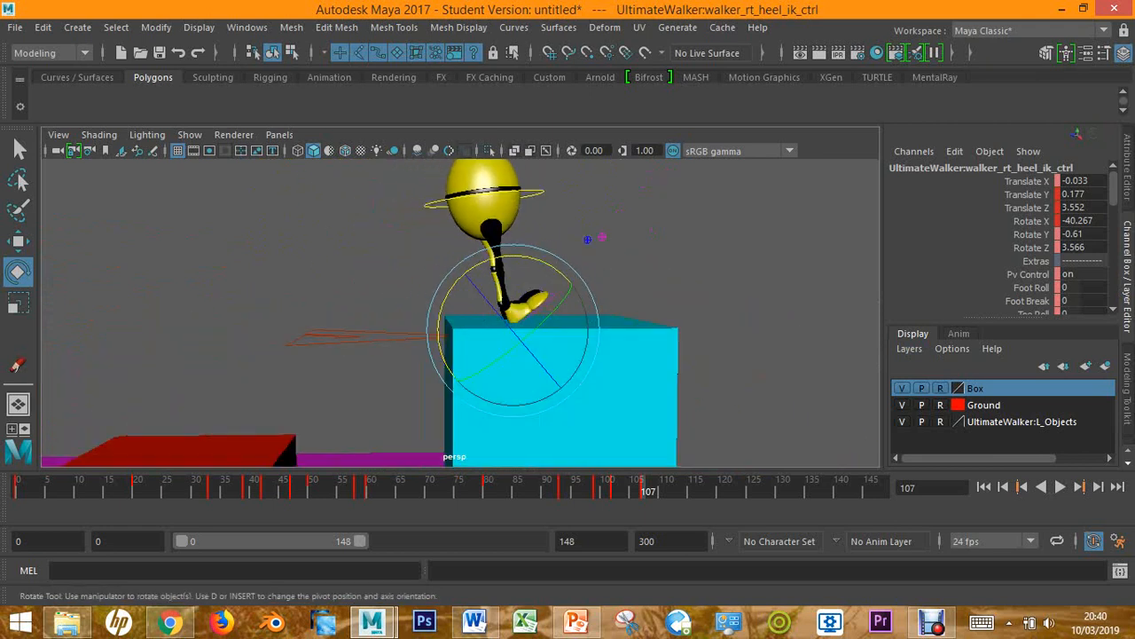
{"action": "middle_click_drag", "start_coordinate": [462, 284], "coordinate": [446, 348], "text": "alt"}
{"action": "scroll", "coordinate": [461, 313], "scroll_direction": "up", "scroll_amount": 6}
{"action": "middle_click_drag", "start_coordinate": [460, 292], "coordinate": [470, 346], "text": "alt"}
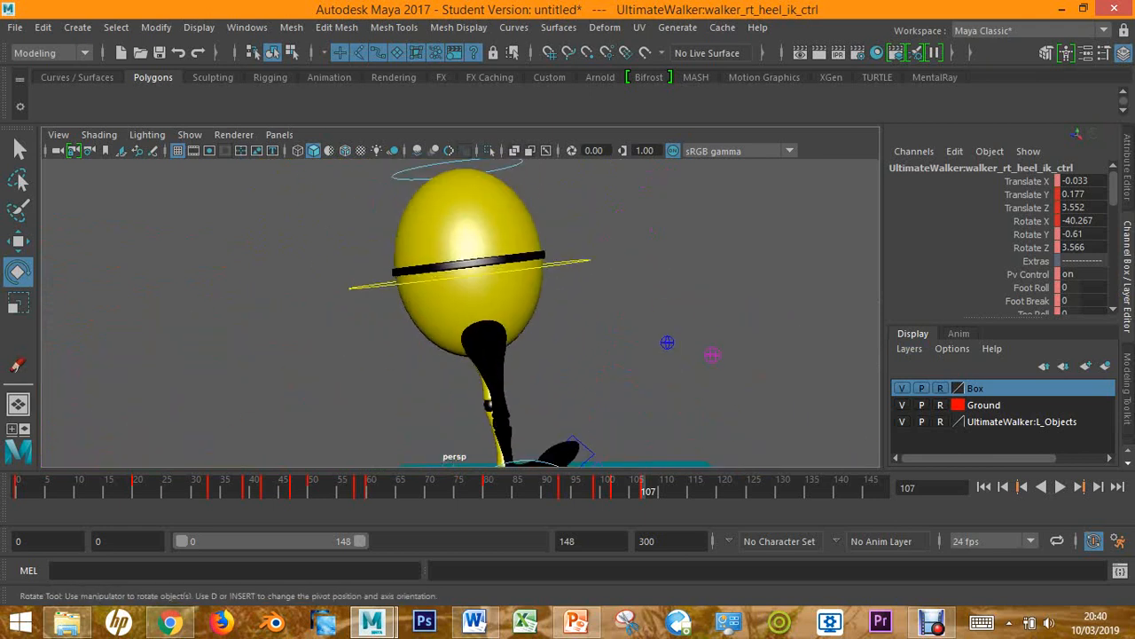
{"action": "left_click", "coordinate": [569, 264]}
{"action": "left_click_drag", "start_coordinate": [567, 275], "coordinate": [399, 310], "text": "alt"}
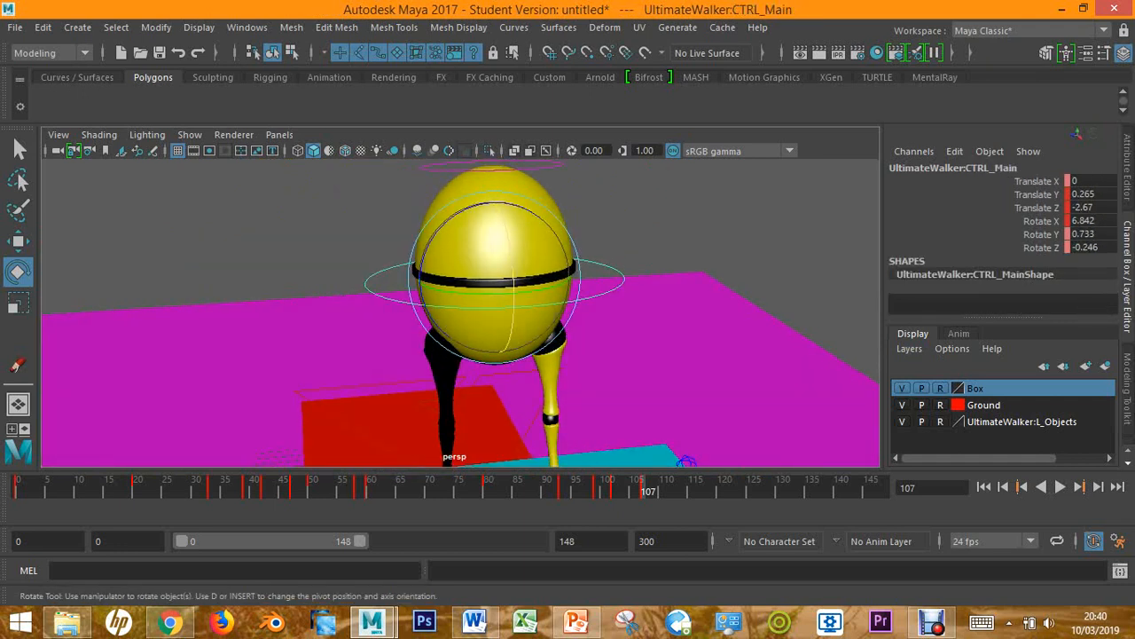
{"action": "left_click_drag", "start_coordinate": [512, 277], "coordinate": [665, 240]}
{"action": "scroll", "coordinate": [666, 239], "scroll_direction": "down", "scroll_amount": 5}
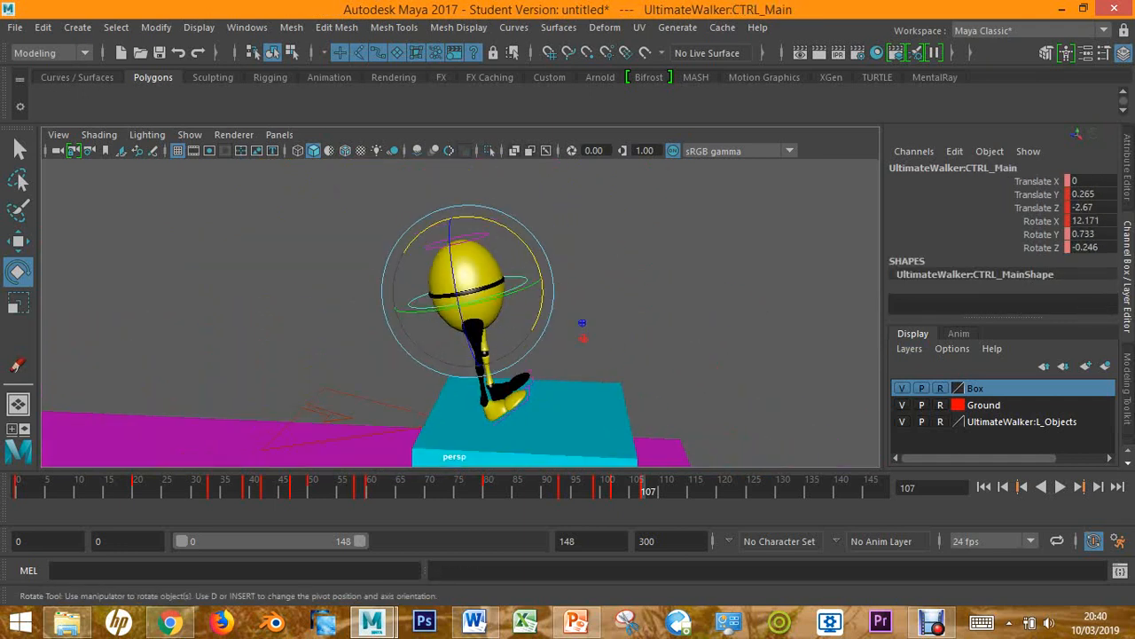
Select all of the walker's controls and key the contact pose at frame 107
{"action": "left_click_drag", "start_coordinate": [613, 275], "coordinate": [621, 241], "text": "alt"}
{"action": "scroll", "coordinate": [533, 284], "scroll_direction": "up", "scroll_amount": 6}
{"action": "scroll", "coordinate": [532, 284], "scroll_direction": "down", "scroll_amount": 2}
{"action": "middle_click_drag", "start_coordinate": [532, 284], "coordinate": [539, 259], "text": "alt"}
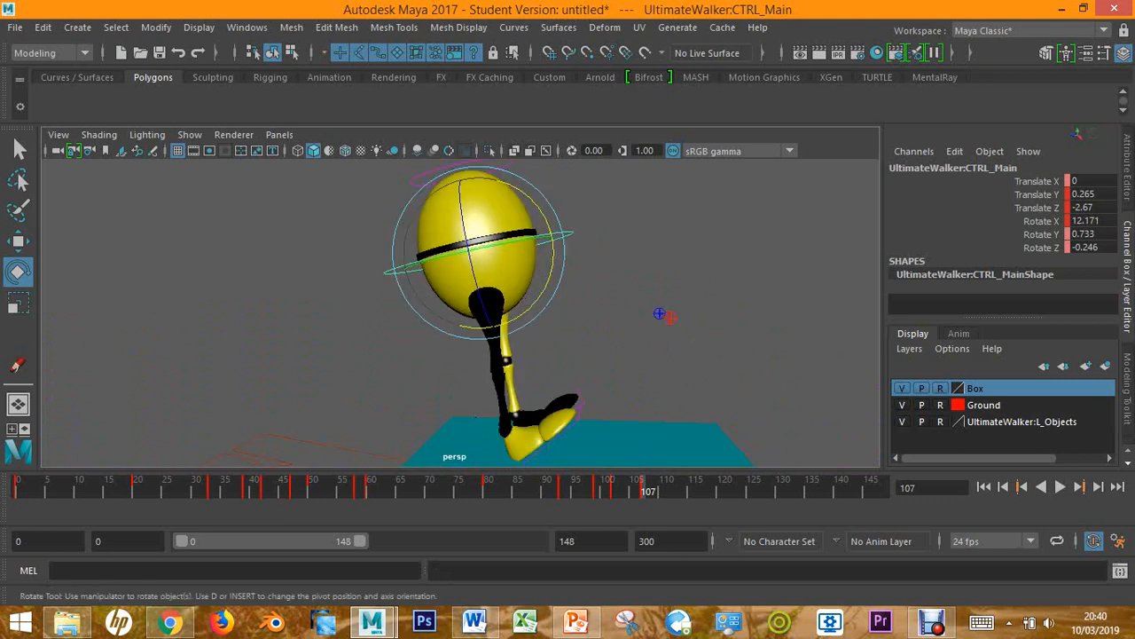
{"action": "scroll", "coordinate": [621, 284], "scroll_direction": "down", "scroll_amount": 4}
{"action": "left_click", "coordinate": [621, 284]}
{"action": "scroll", "coordinate": [621, 284], "scroll_direction": "down", "scroll_amount": 4}
{"action": "scroll", "coordinate": [621, 284], "scroll_direction": "up", "scroll_amount": 3}
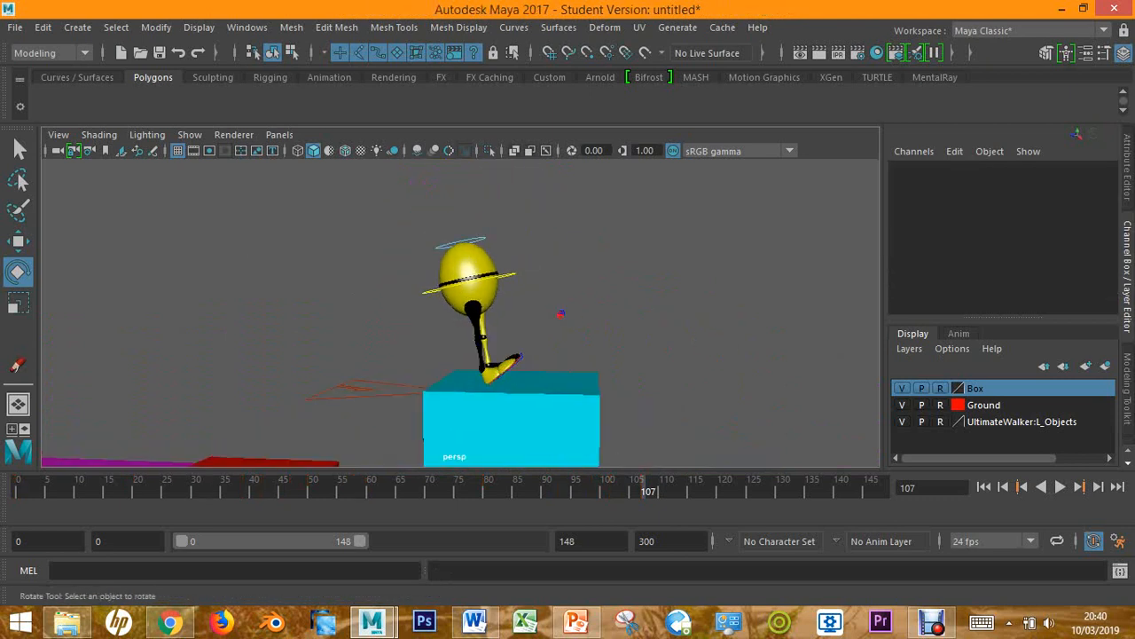
{"action": "scroll", "coordinate": [621, 284], "scroll_direction": "up", "scroll_amount": 3}
{"action": "left_click_drag", "start_coordinate": [257, 181], "coordinate": [819, 465]}
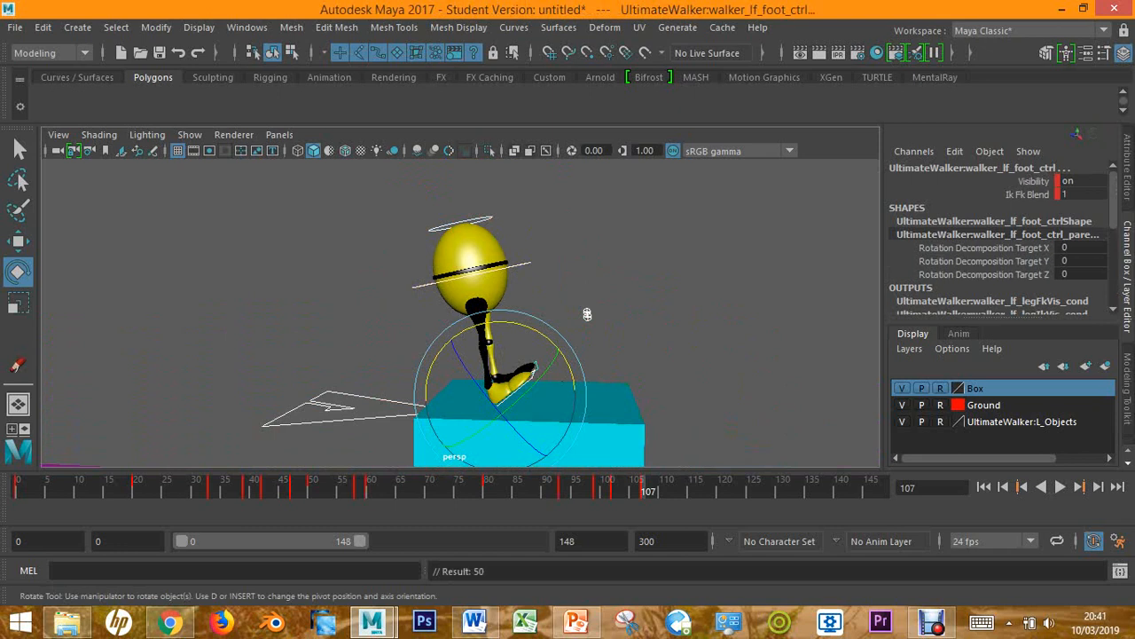
Go back to frame 91 and play the animation to review the jump onto the cyan box
{"action": "left_click_drag", "start_coordinate": [644, 487], "coordinate": [550, 488]}
{"action": "middle_click_drag", "start_coordinate": [461, 372], "coordinate": [543, 270], "text": "alt"}
{"action": "scroll", "coordinate": [461, 312], "scroll_direction": "down", "scroll_amount": 3}
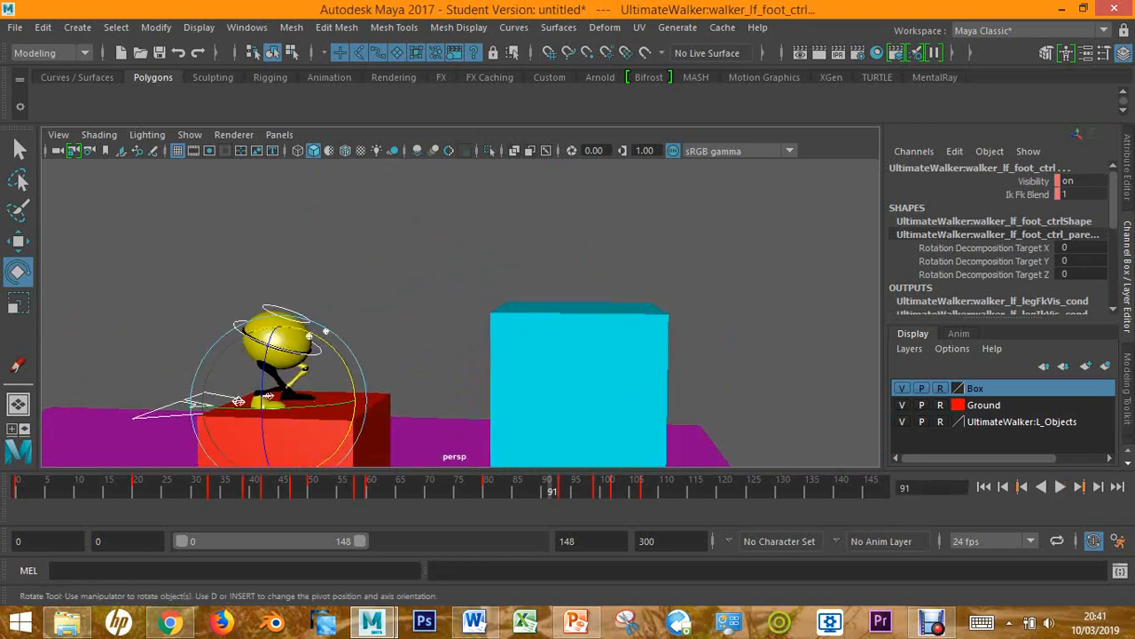
{"action": "key", "text": "alt+v"}
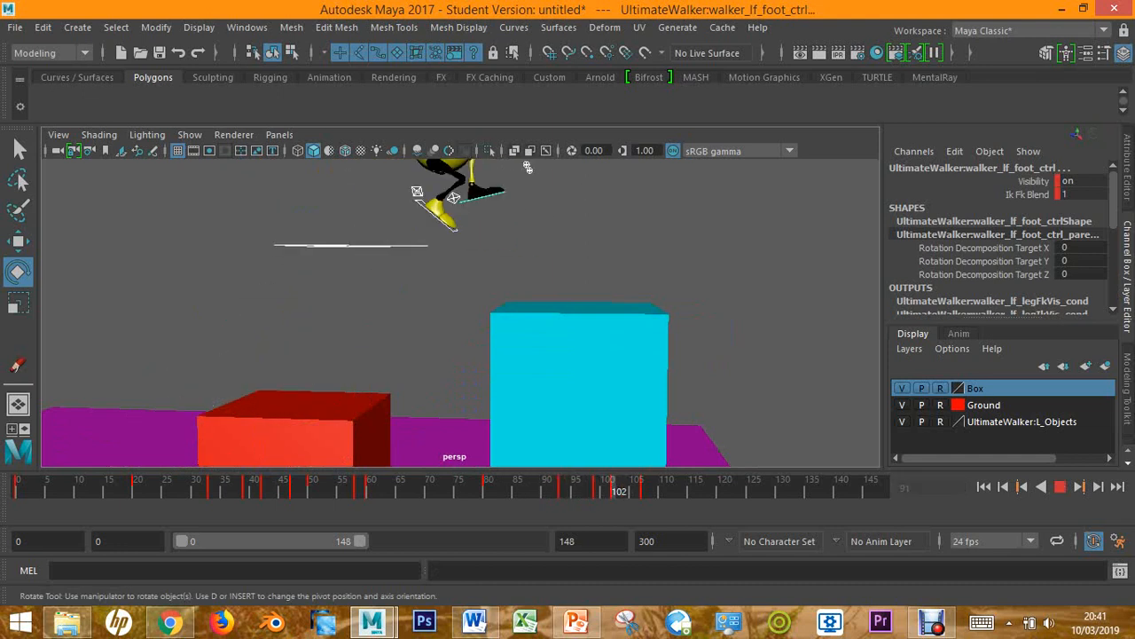
{"action": "key", "text": "alt+v"}
{"action": "key", "text": "alt+v"}
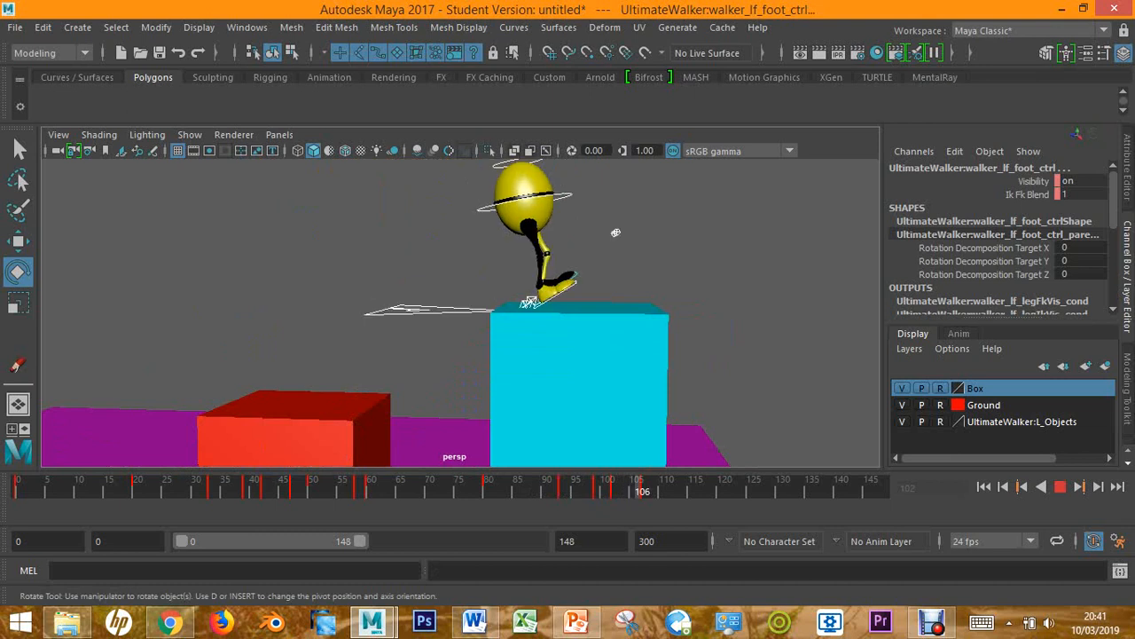
Switch to the key pose list in Word, compare the frame numbers for Contact and Squash, and return to Maya
{"action": "left_click_drag", "start_coordinate": [621, 486], "coordinate": [237, 486]}
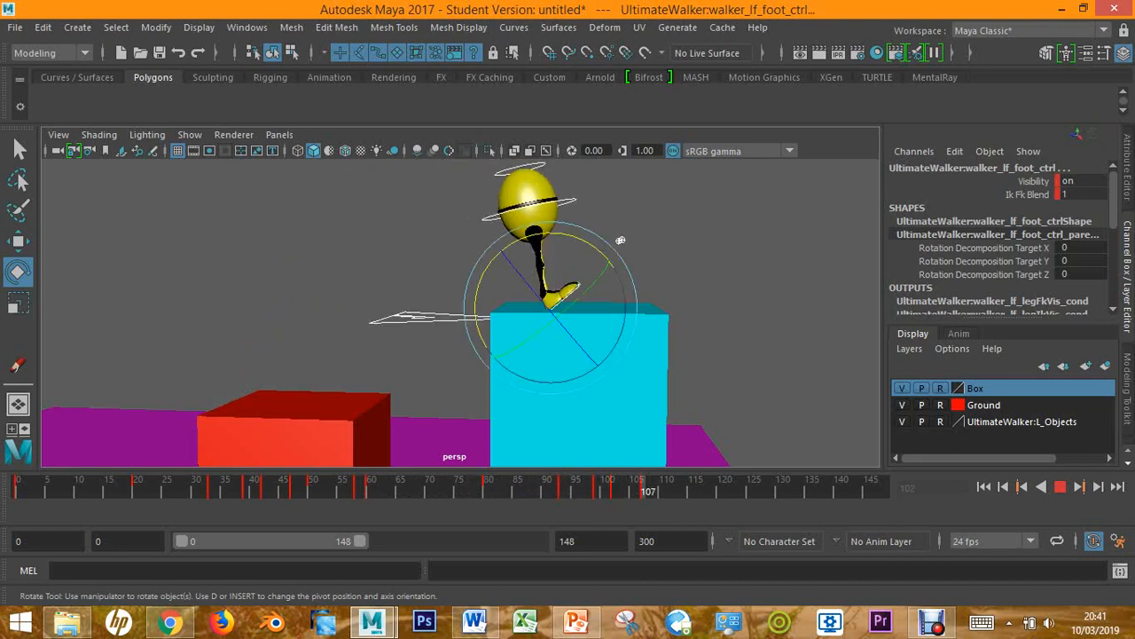
{"action": "left_click", "coordinate": [474, 621]}
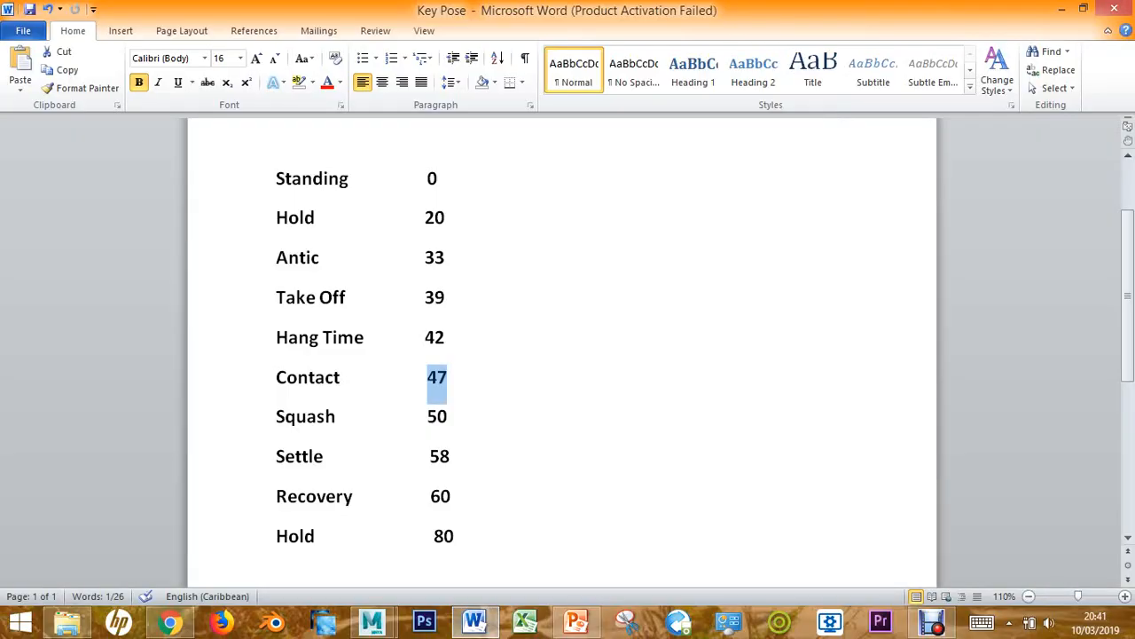
{"action": "left_click_drag", "start_coordinate": [414, 377], "coordinate": [276, 377]}
{"action": "double_click", "coordinate": [305, 416]}
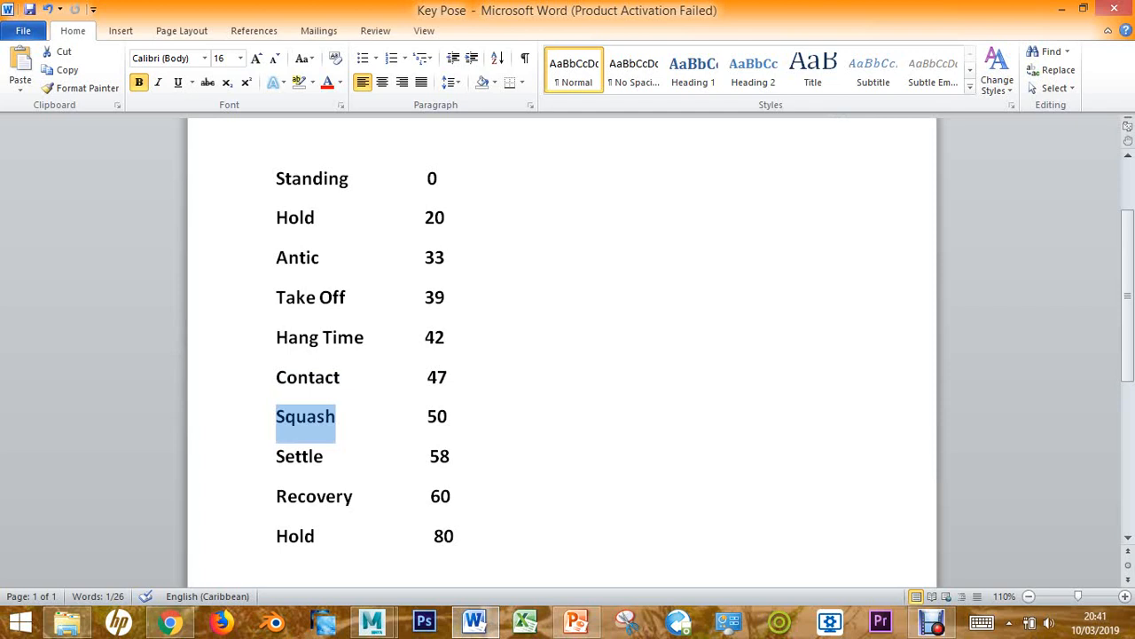
{"action": "double_click", "coordinate": [436, 377]}
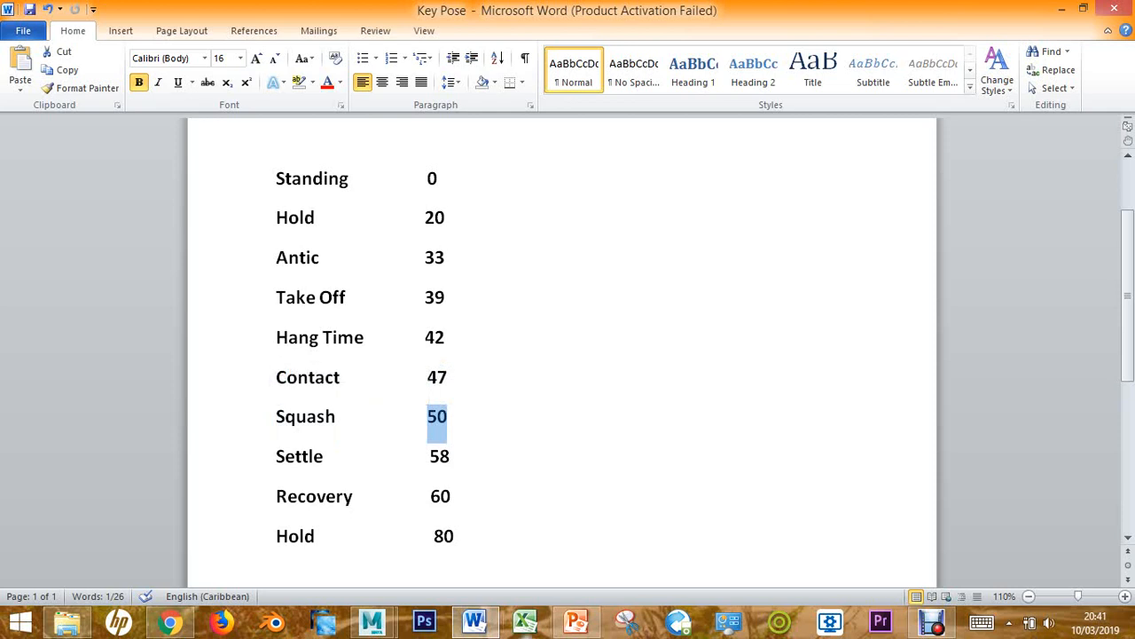
{"action": "mouse_move", "coordinate": [371, 621]}
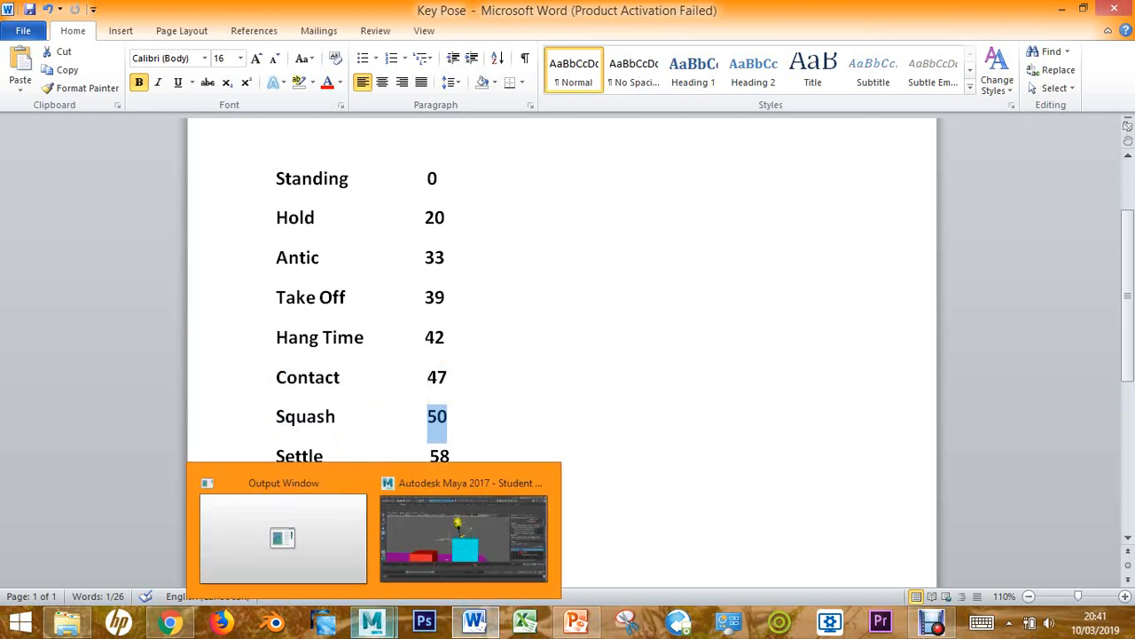
{"action": "left_click_drag", "start_coordinate": [450, 377], "coordinate": [213, 380]}
{"action": "left_click_drag", "start_coordinate": [452, 417], "coordinate": [177, 417]}
{"action": "mouse_move", "coordinate": [371, 621]}
{"action": "left_click", "coordinate": [467, 537]}
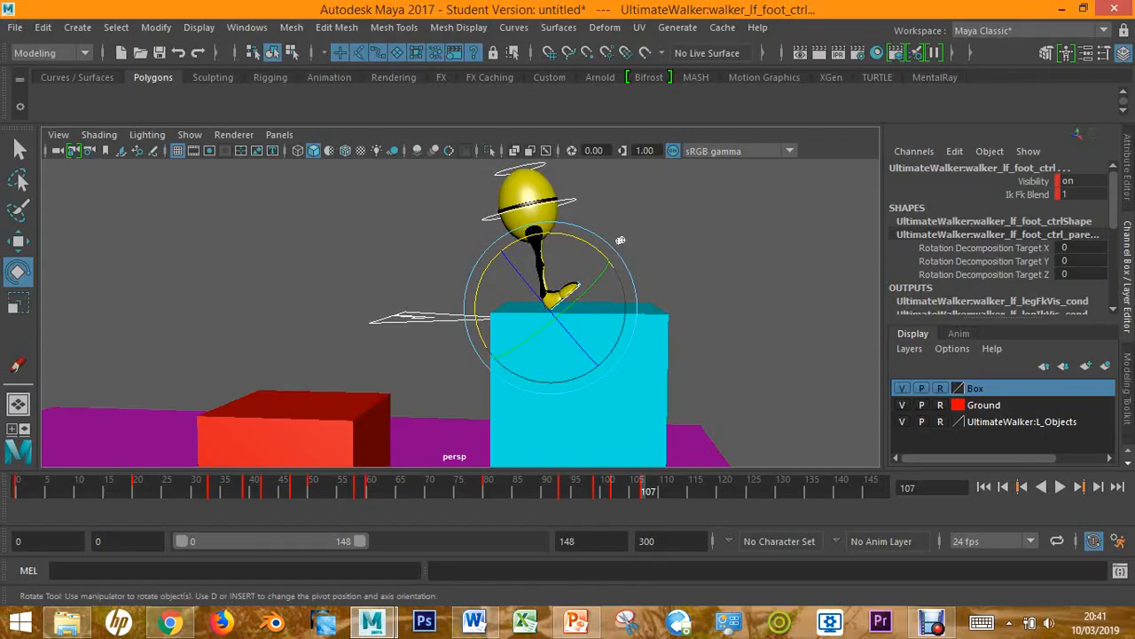
Advance to frame 110 and lower the walker's main body control to about -0.106 in Translate Y, keying it
{"action": "key", "text": "alt+v"}
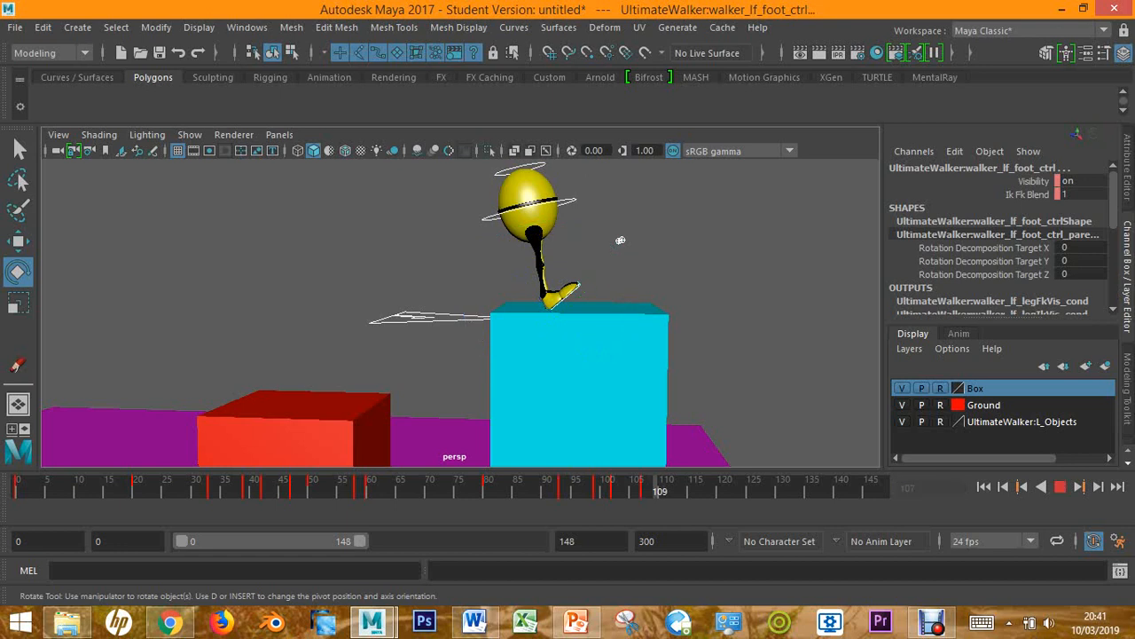
{"action": "key", "text": "alt+v"}
{"action": "scroll", "coordinate": [460, 312], "scroll_direction": "up", "scroll_amount": 5}
{"action": "left_click", "coordinate": [390, 233]}
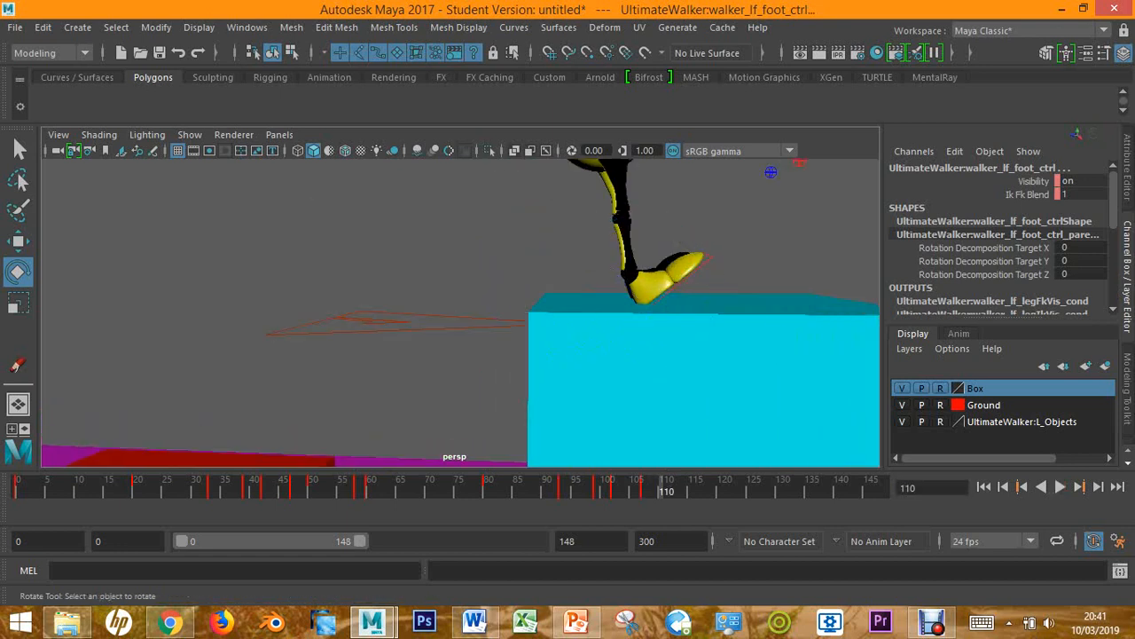
{"action": "middle_click_drag", "start_coordinate": [391, 232], "coordinate": [343, 384], "text": "alt"}
{"action": "left_click", "coordinate": [472, 256]}
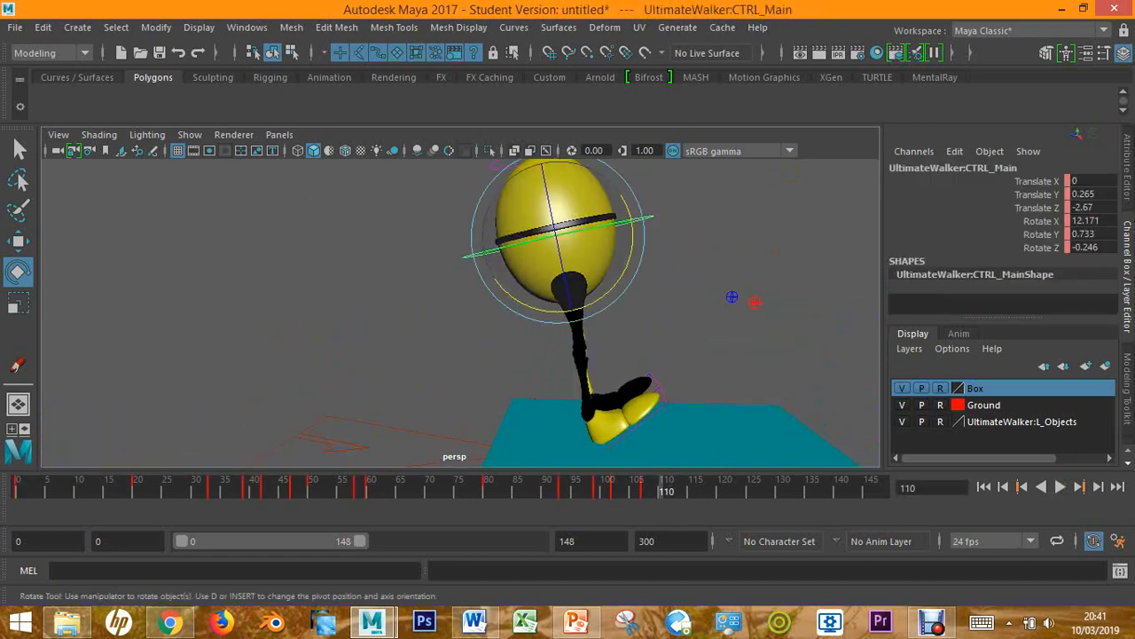
{"action": "middle_click_drag", "start_coordinate": [472, 256], "coordinate": [460, 305], "text": "alt"}
{"action": "key", "text": "w"}
{"action": "left_click_drag", "start_coordinate": [546, 205], "coordinate": [546, 230]}
{"action": "key", "text": "e"}
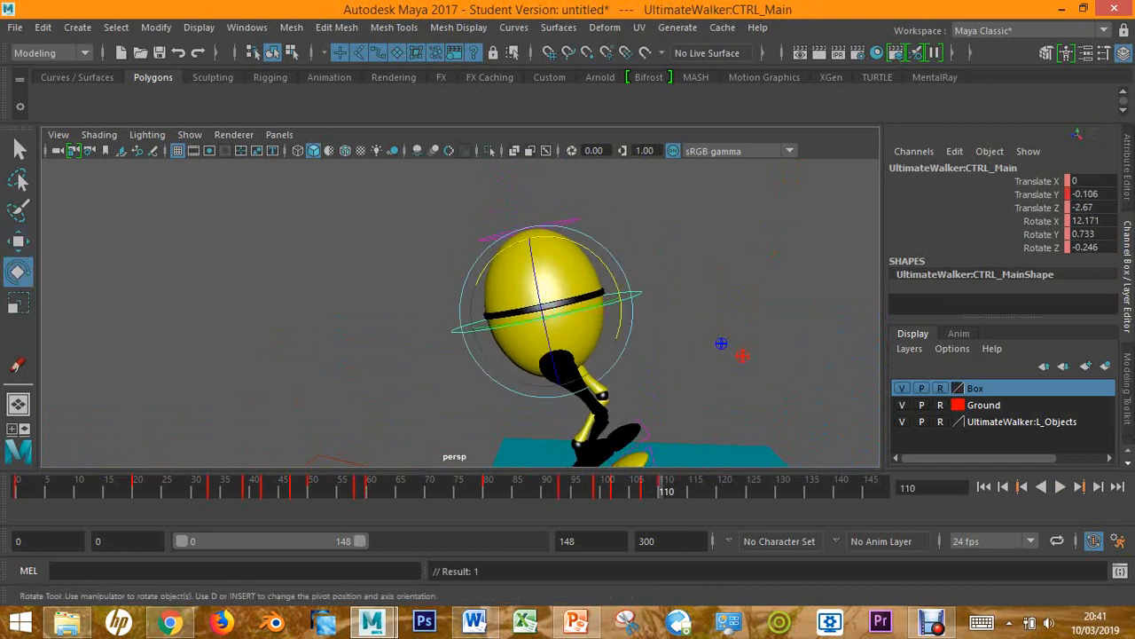
{"action": "left_click_drag", "start_coordinate": [675, 297], "coordinate": [452, 329], "text": "alt"}
{"action": "key", "text": "s"}
Squash the walker's head by moving the top control to -0.25 in Translate Y and key it
{"action": "left_click", "coordinate": [599, 240]}
{"action": "left_click", "coordinate": [527, 265]}
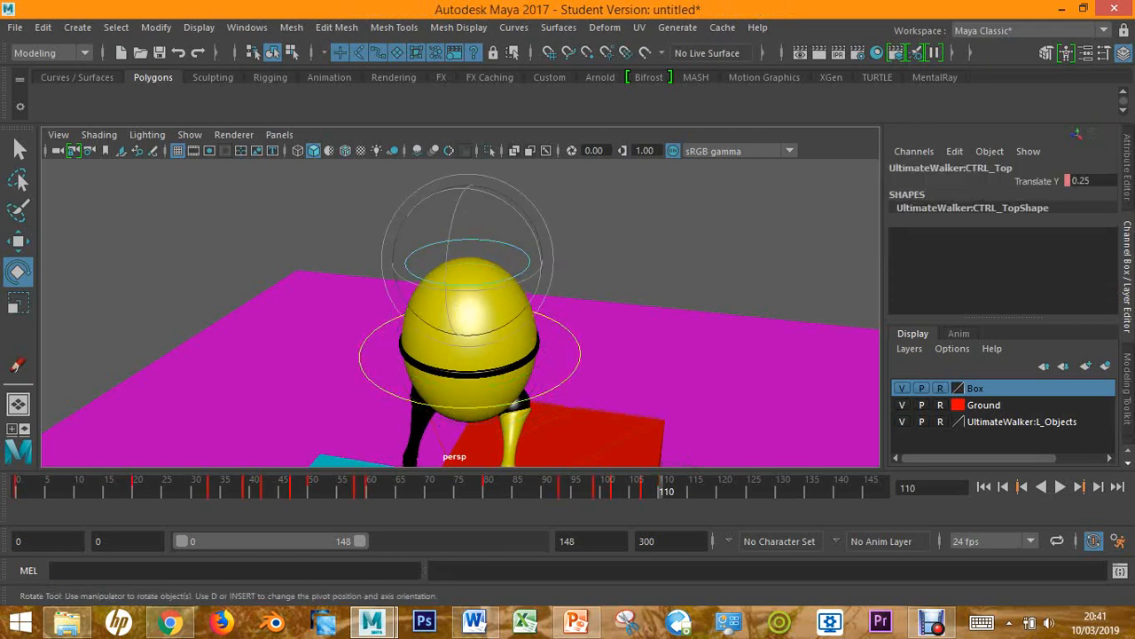
{"action": "left_click_drag", "start_coordinate": [635, 447], "coordinate": [733, 339], "text": "alt"}
{"action": "key", "text": "w"}
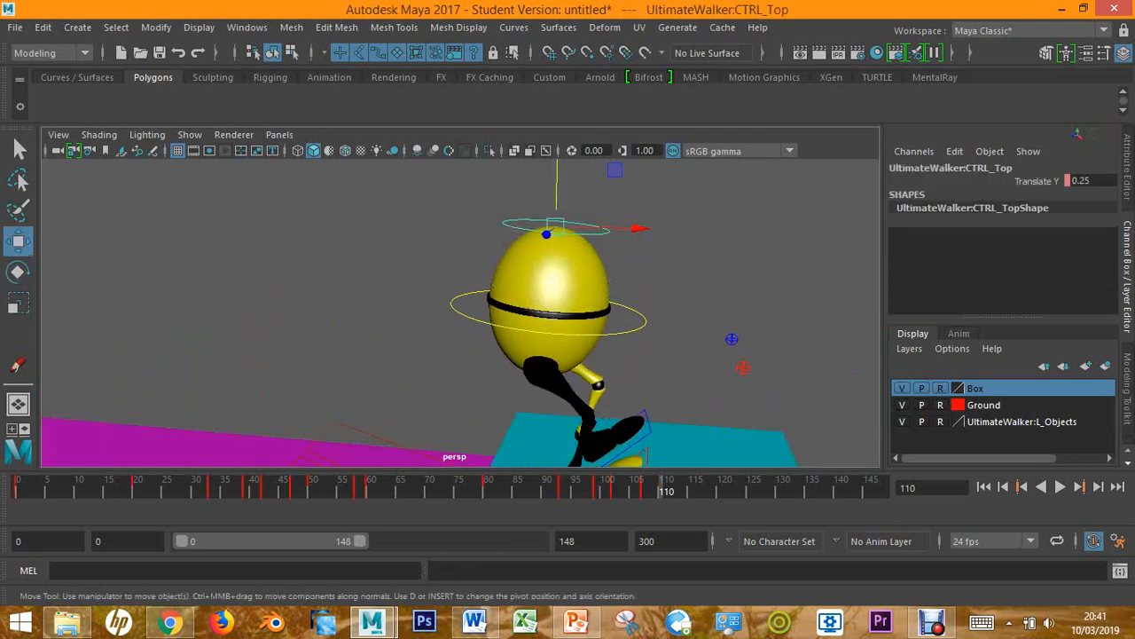
{"action": "left_click_drag", "start_coordinate": [560, 237], "coordinate": [561, 239]}
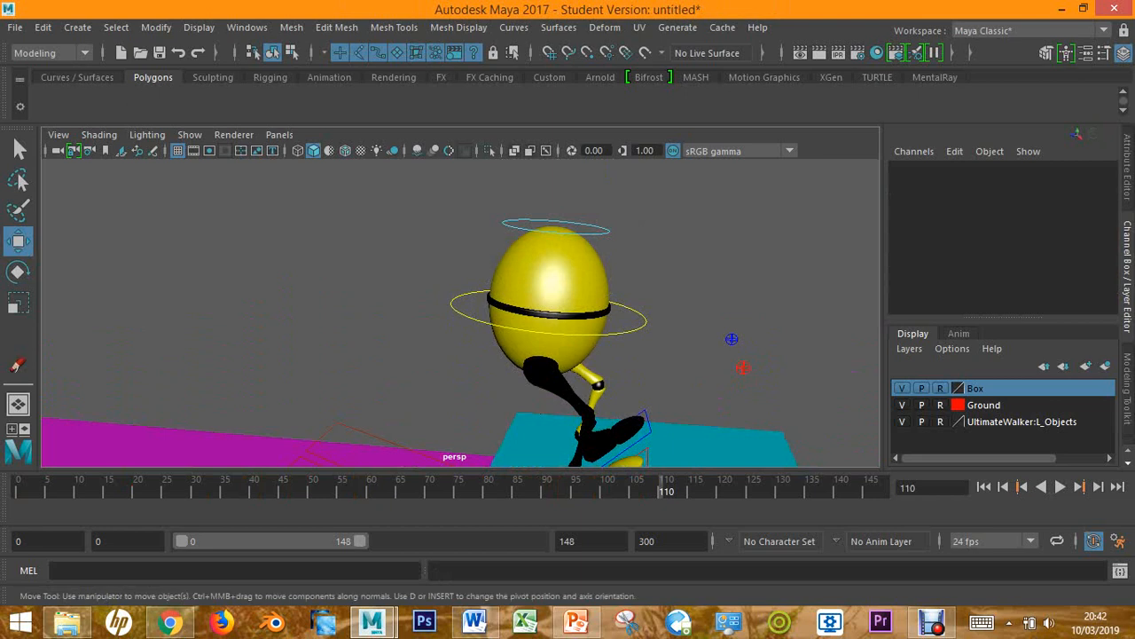
{"action": "left_click", "coordinate": [562, 233]}
{"action": "middle_click_drag", "start_coordinate": [562, 233], "coordinate": [577, 287], "text": "alt"}
{"action": "mouse_move", "coordinate": [572, 197]}
{"action": "left_mouse_down"}
{"action": "mouse_move", "coordinate": [569, 235]}
{"action": "mouse_move", "coordinate": [568, 169]}
{"action": "mouse_move", "coordinate": [568, 197]}
{"action": "left_mouse_up"}
{"action": "key", "text": "s"}
Set the Box layer to template display so the foot and heel controls can be reached through the cyan box
{"action": "middle_click_drag", "start_coordinate": [562, 328], "coordinate": [602, 147], "text": "alt"}
{"action": "left_click_drag", "start_coordinate": [602, 146], "coordinate": [678, 227], "text": "alt"}
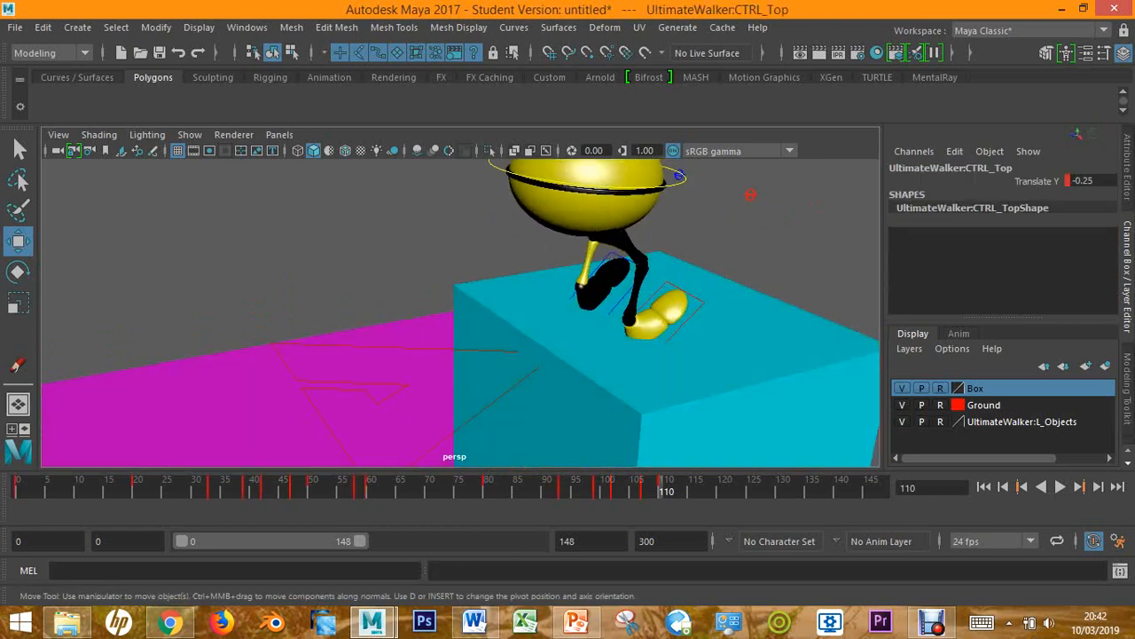
{"action": "left_click", "coordinate": [940, 388]}
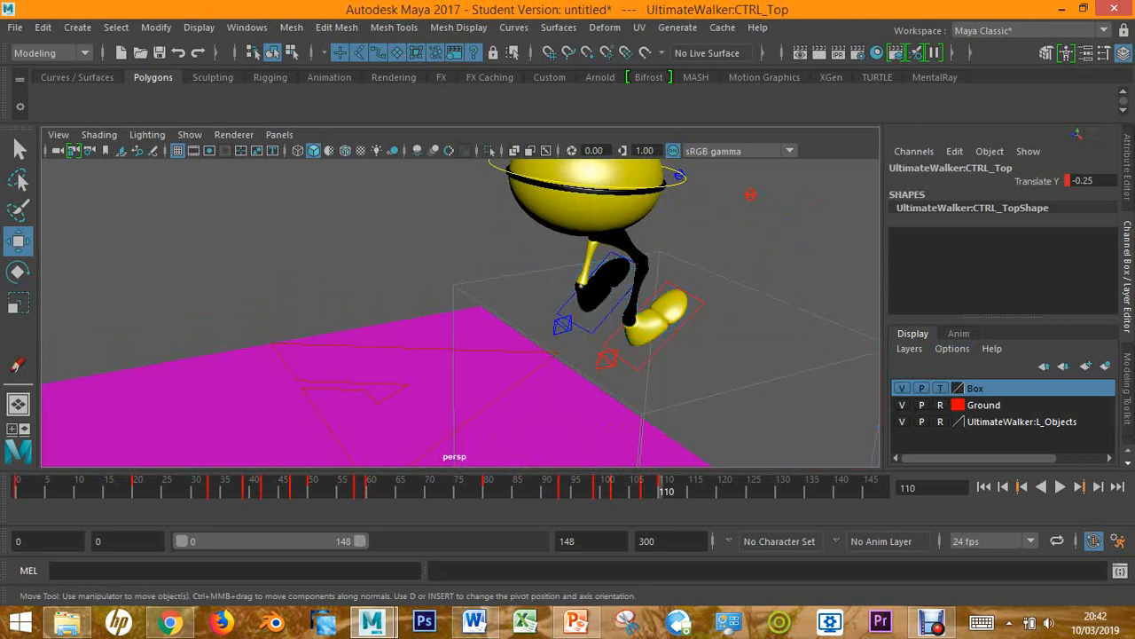
{"action": "scroll", "coordinate": [621, 310], "scroll_direction": "up", "scroll_amount": 4}
{"action": "middle_click_drag", "start_coordinate": [621, 310], "coordinate": [523, 297], "text": "alt"}
{"action": "left_click_drag", "start_coordinate": [524, 297], "coordinate": [555, 266], "text": "alt"}
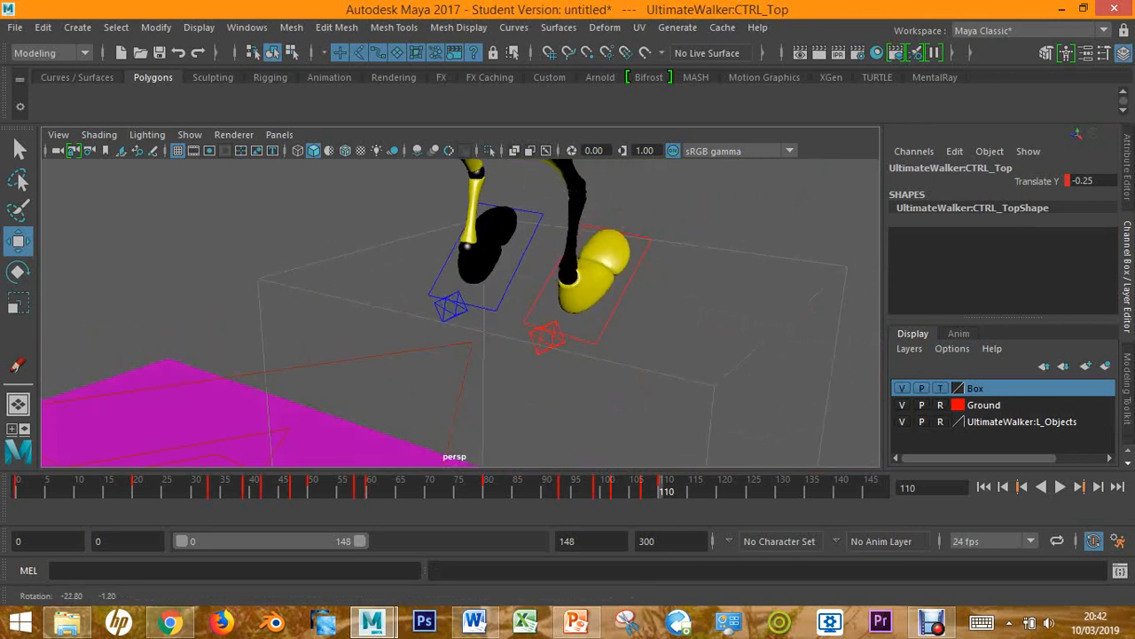
{"action": "scroll", "coordinate": [555, 266], "scroll_direction": "up", "scroll_amount": 3}
{"action": "middle_click_drag", "start_coordinate": [554, 266], "coordinate": [452, 261], "text": "alt"}
Rotate both heel controls together until the left one is about -2.11 in Rotate X, key them, and restore the Box layer to reference display
{"action": "left_click", "coordinate": [459, 353]}
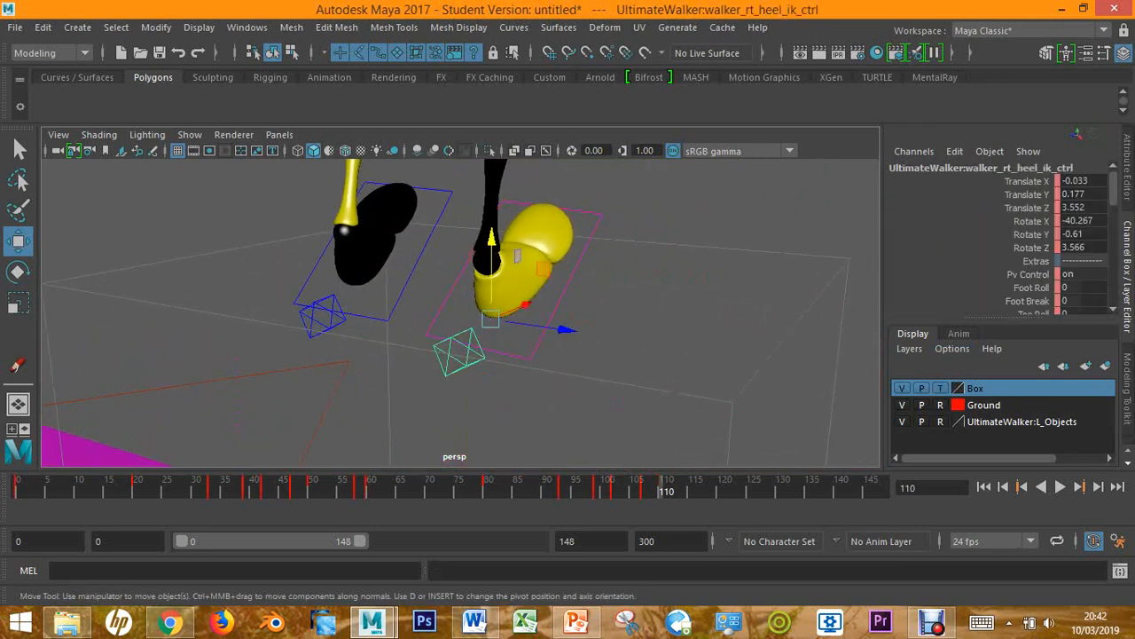
{"action": "left_click_drag", "start_coordinate": [459, 352], "coordinate": [484, 363], "text": "alt"}
{"action": "left_click", "coordinate": [287, 308], "text": "shift"}
{"action": "left_click_drag", "start_coordinate": [286, 307], "coordinate": [390, 295], "text": "alt"}
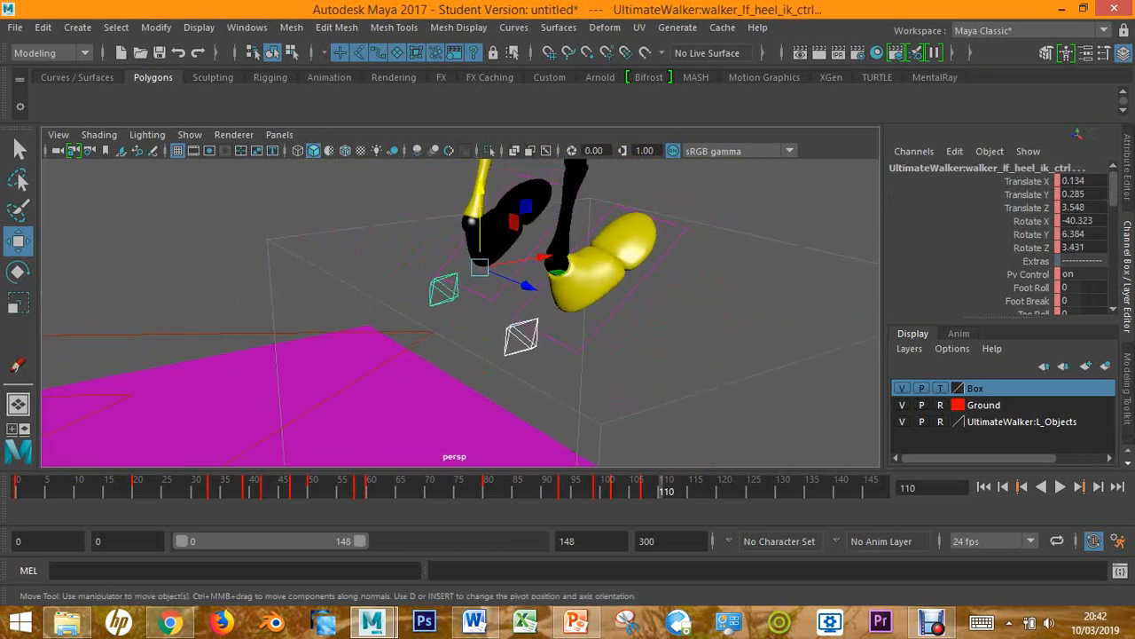
{"action": "key", "text": "e"}
{"action": "mouse_move", "coordinate": [430, 238]}
{"action": "left_mouse_down"}
{"action": "mouse_move", "coordinate": [462, 201]}
{"action": "mouse_move", "coordinate": [324, 164]}
{"action": "mouse_move", "coordinate": [321, 141]}
{"action": "mouse_move", "coordinate": [451, 241]}
{"action": "left_mouse_up"}
{"action": "key", "text": "s"}
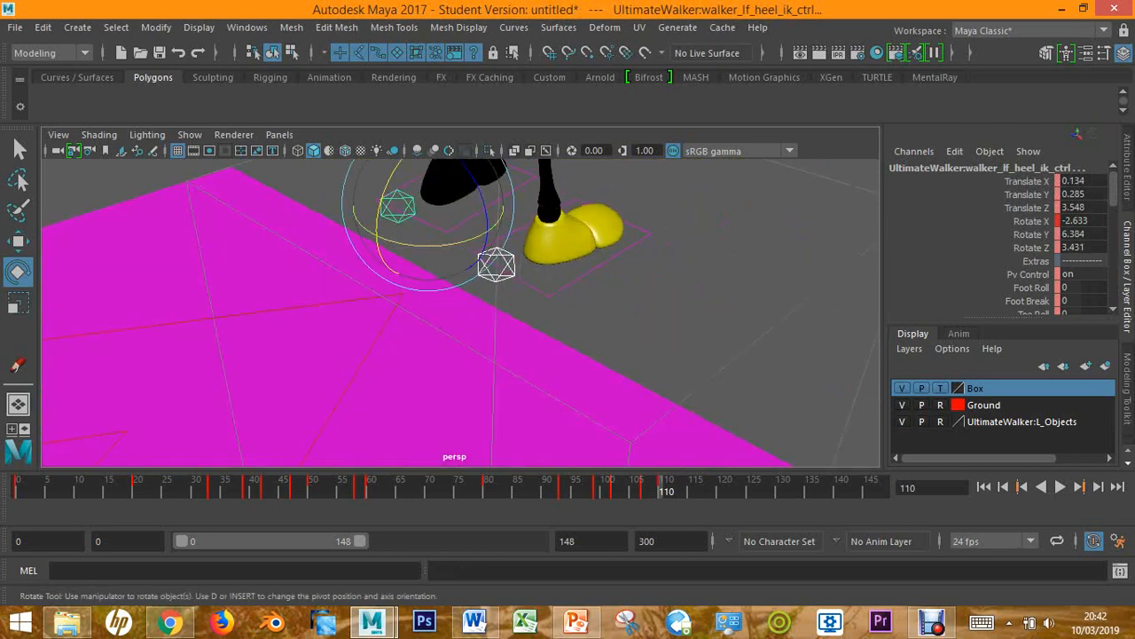
{"action": "middle_click_drag", "start_coordinate": [450, 242], "coordinate": [516, 339], "text": "alt"}
{"action": "left_click_drag", "start_coordinate": [458, 288], "coordinate": [387, 227]}
{"action": "key", "text": "s"}
{"action": "left_click", "coordinate": [941, 387]}
Move the main body control to about -3.558 in Translate Z and -0.792 in Translate Y, and tilt it to about -17.75 in Rotate X
{"action": "mouse_move", "coordinate": [497, 293]}
{"action": "left_mouse_down", "text": "alt"}
{"action": "mouse_move", "coordinate": [490, 275]}
{"action": "mouse_move", "coordinate": [550, 284]}
{"action": "mouse_move", "coordinate": [497, 306]}
{"action": "left_mouse_up", "text": "alt"}
{"action": "left_click_drag", "start_coordinate": [856, 237], "coordinate": [867, 321], "text": "alt"}
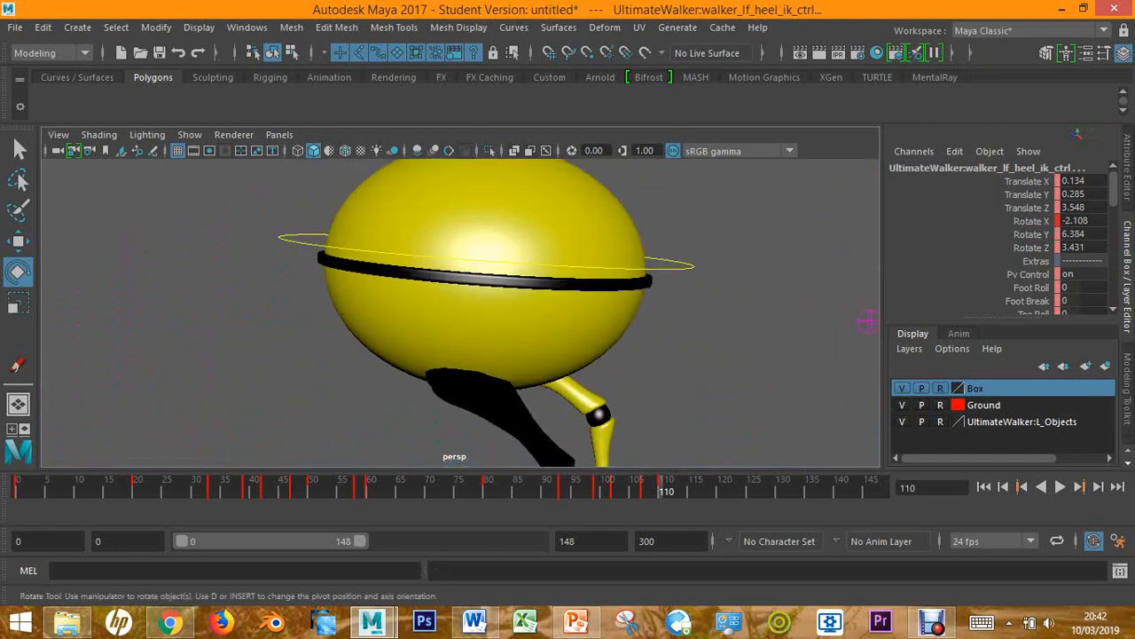
{"action": "left_click", "coordinate": [682, 273]}
{"action": "left_click", "coordinate": [675, 260]}
{"action": "scroll", "coordinate": [550, 292], "scroll_direction": "down", "scroll_amount": 2}
{"action": "left_click_drag", "start_coordinate": [550, 293], "coordinate": [656, 262], "text": "alt"}
{"action": "key", "text": "w"}
{"action": "middle_click_drag", "start_coordinate": [575, 266], "coordinate": [495, 217], "text": "alt"}
{"action": "scroll", "coordinate": [495, 266], "scroll_direction": "down", "scroll_amount": 3}
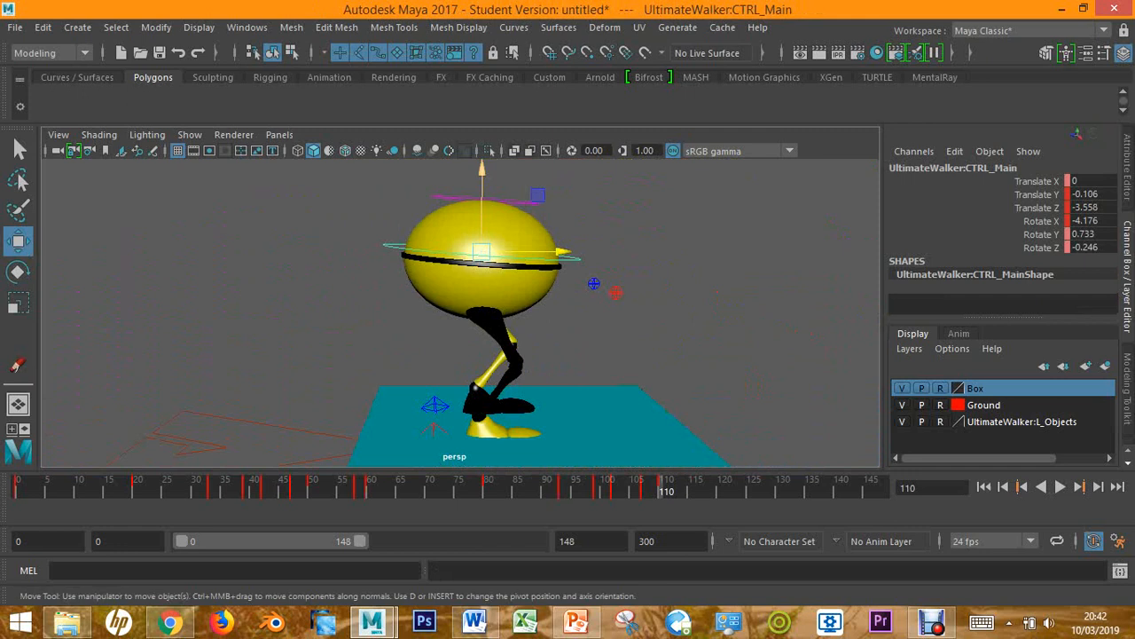
{"action": "left_click_drag", "start_coordinate": [482, 186], "coordinate": [482, 233]}
{"action": "key", "text": "e"}
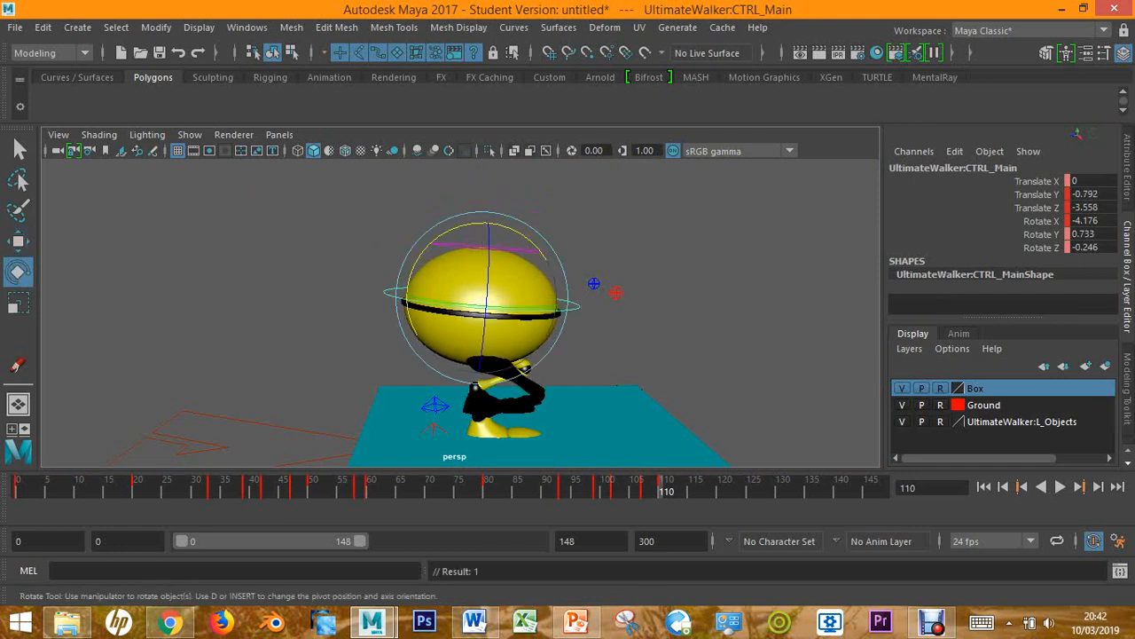
{"action": "left_click_drag", "start_coordinate": [612, 275], "coordinate": [577, 282], "text": "alt"}
Raise the right heel control to about 0.326 in Translate Y and check the left heel against the box surface
{"action": "middle_click_drag", "start_coordinate": [568, 399], "coordinate": [566, 226], "text": "alt"}
{"action": "scroll", "coordinate": [533, 267], "scroll_direction": "up", "scroll_amount": 8}
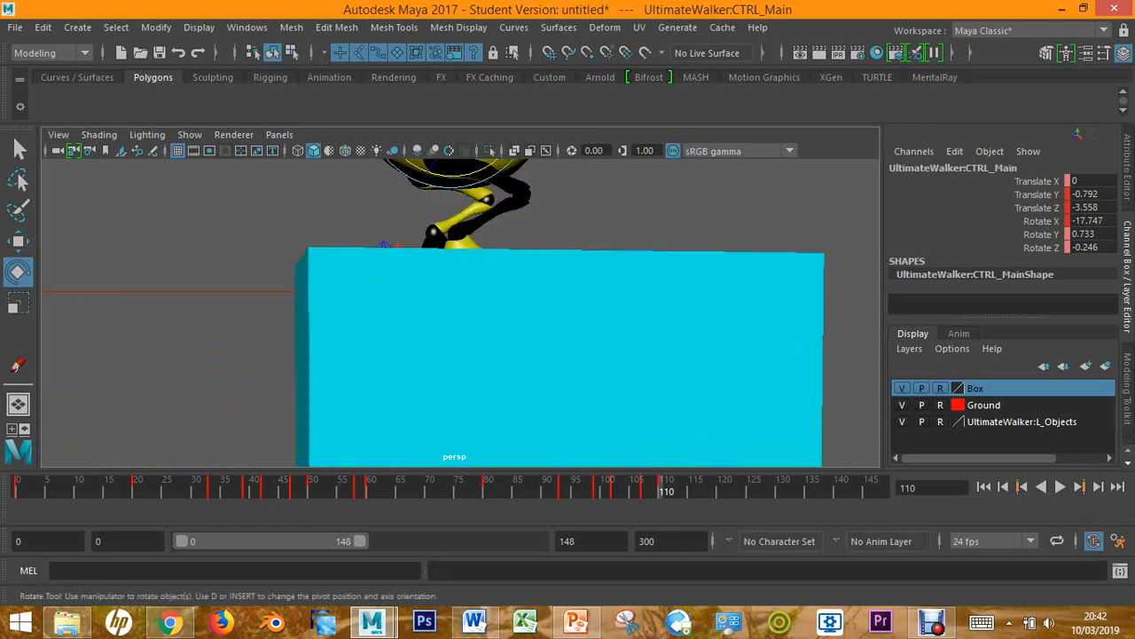
{"action": "left_click_drag", "start_coordinate": [532, 267], "coordinate": [534, 355], "text": "alt"}
{"action": "left_click", "coordinate": [311, 213]}
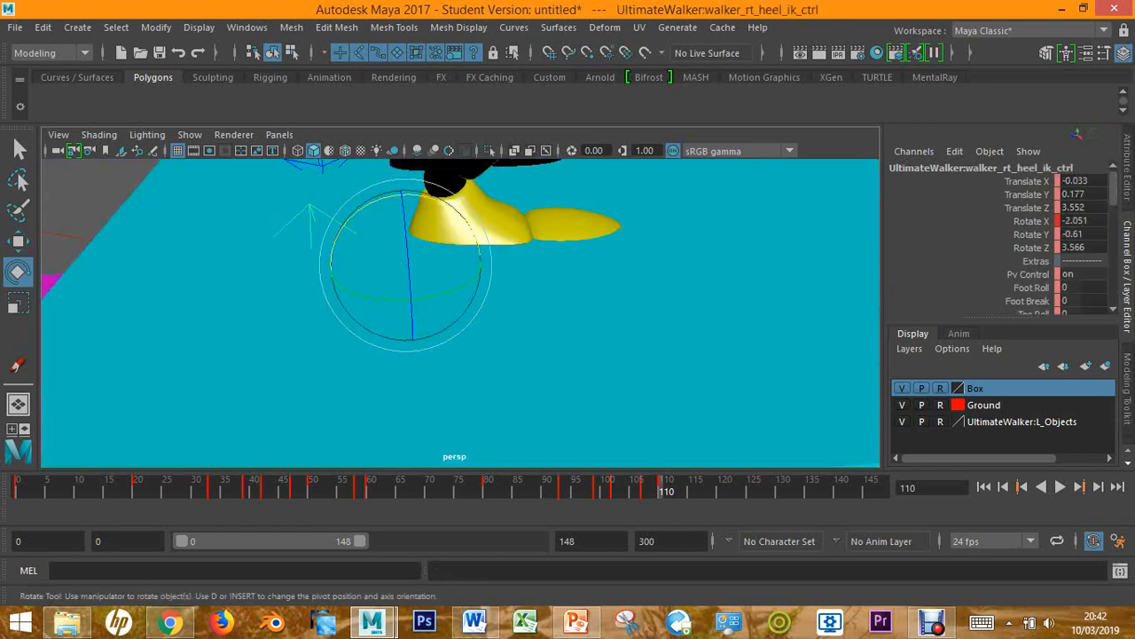
{"action": "key", "text": "w"}
{"action": "left_click_drag", "start_coordinate": [403, 204], "coordinate": [404, 175]}
{"action": "left_click_drag", "start_coordinate": [403, 293], "coordinate": [688, 200], "text": "alt"}
{"action": "middle_click_drag", "start_coordinate": [532, 231], "coordinate": [569, 368], "text": "alt"}
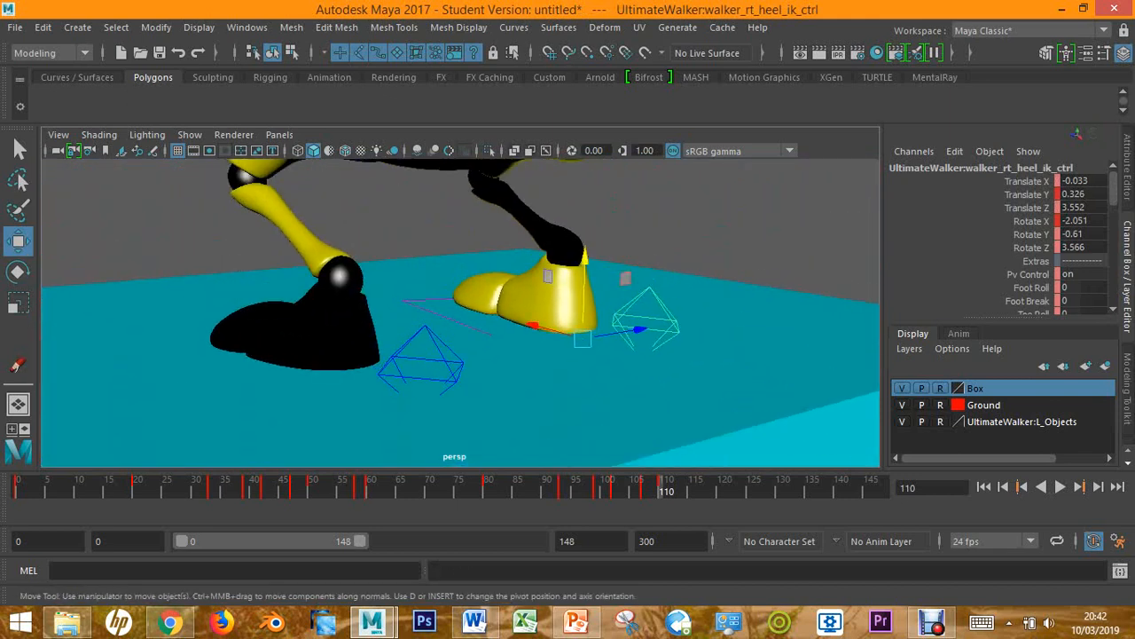
{"action": "left_click", "coordinate": [426, 359]}
{"action": "left_click_drag", "start_coordinate": [426, 360], "coordinate": [253, 373], "text": "alt"}
Shift the main body control to about -3.797 in Translate Z and -0.693 in Translate Y to balance the squash pose
{"action": "scroll", "coordinate": [461, 351], "scroll_direction": "down", "scroll_amount": 5}
{"action": "middle_click_drag", "start_coordinate": [479, 293], "coordinate": [395, 380], "text": "alt"}
{"action": "left_click_drag", "start_coordinate": [395, 379], "coordinate": [364, 333], "text": "alt"}
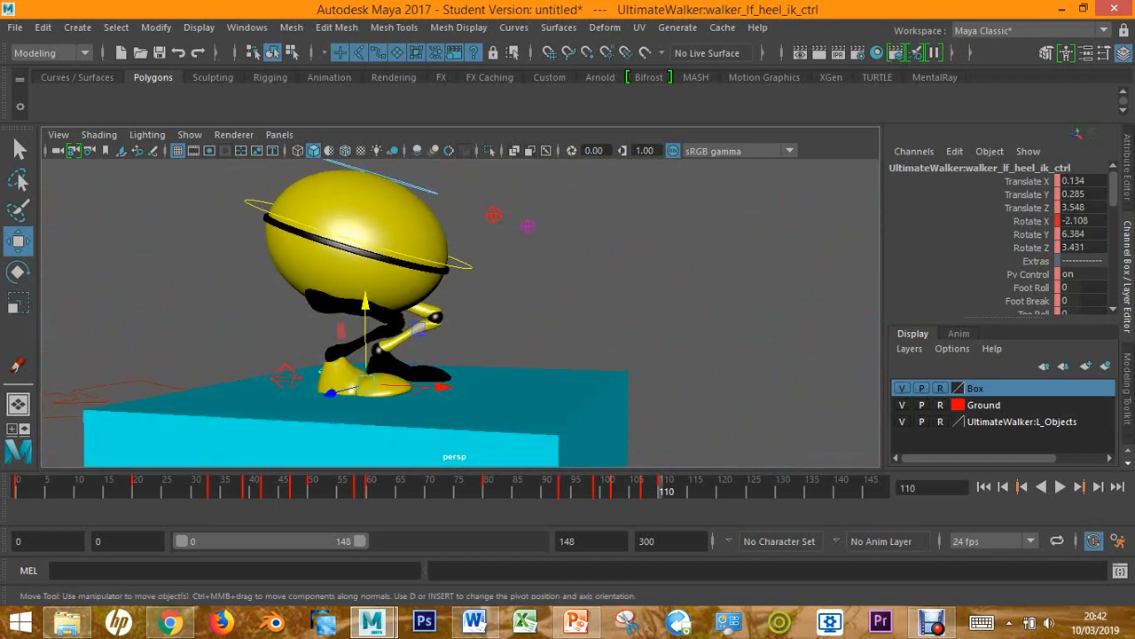
{"action": "middle_click_drag", "start_coordinate": [562, 359], "coordinate": [522, 401], "text": "alt"}
{"action": "left_click_drag", "start_coordinate": [522, 401], "coordinate": [599, 304], "text": "alt"}
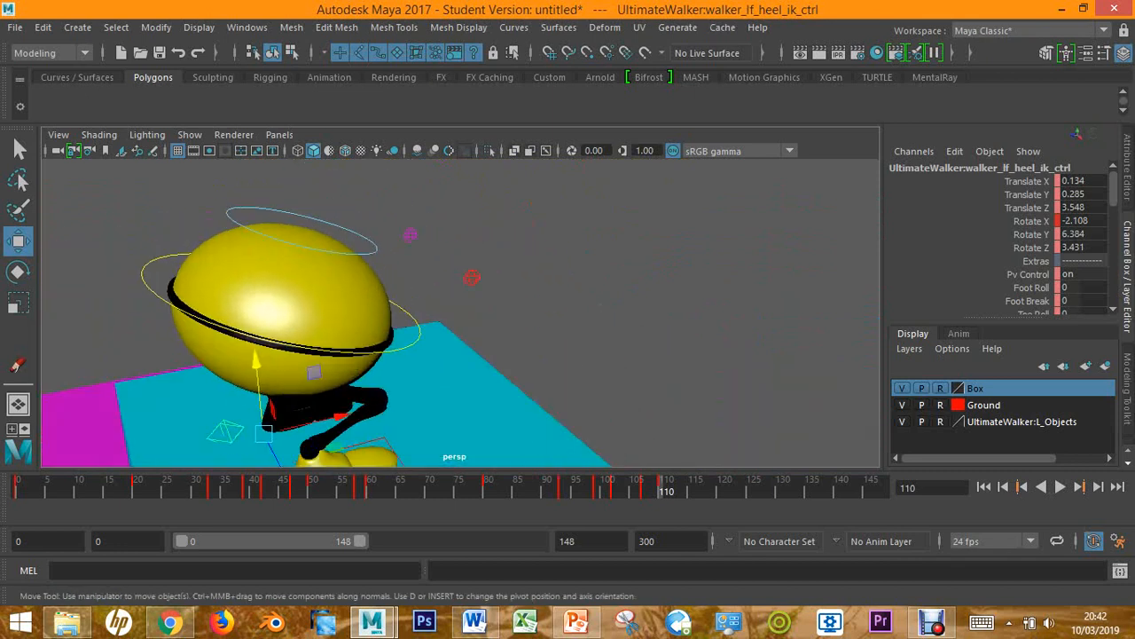
{"action": "left_click", "coordinate": [568, 306]}
{"action": "left_click", "coordinate": [418, 323]}
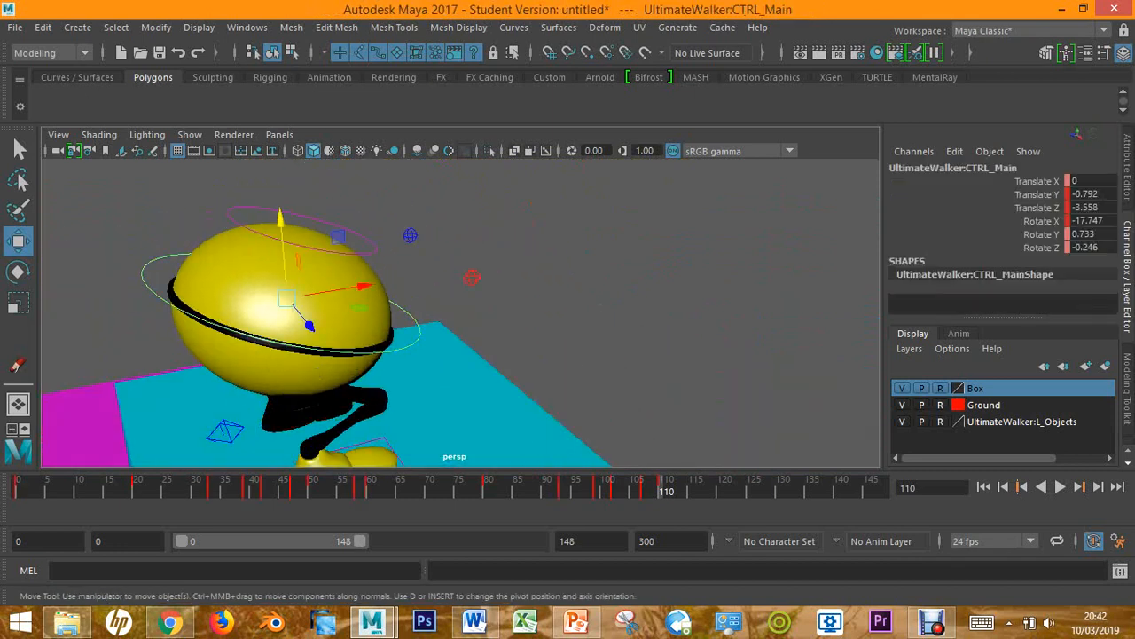
{"action": "left_click_drag", "start_coordinate": [365, 286], "coordinate": [267, 266]}
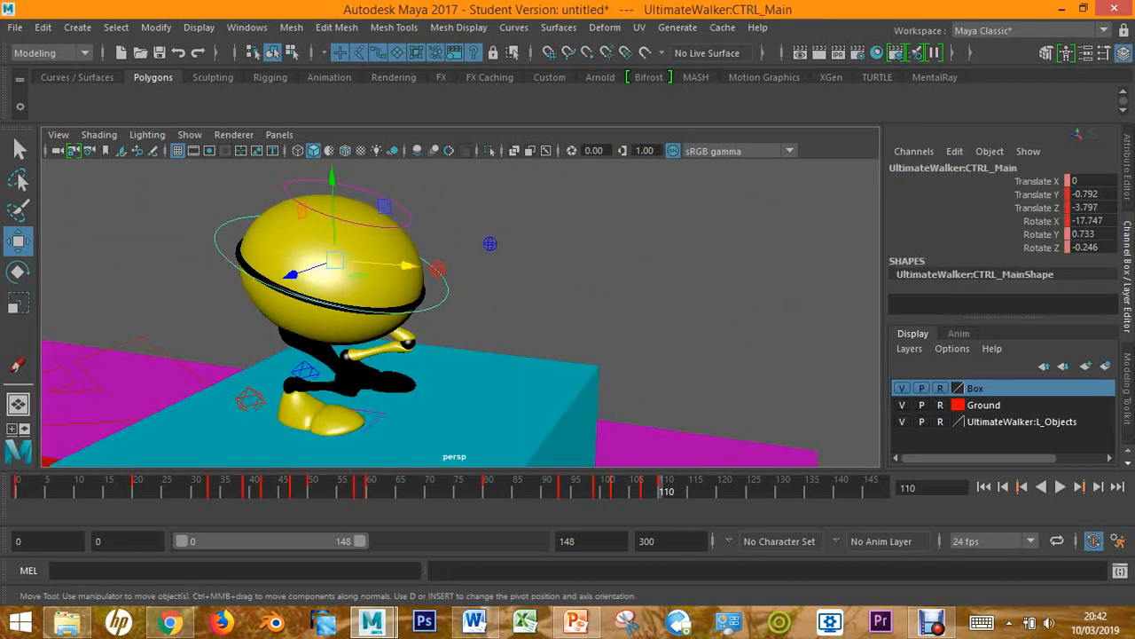
{"action": "left_click_drag", "start_coordinate": [332, 176], "coordinate": [332, 169]}
{"action": "left_click_drag", "start_coordinate": [355, 240], "coordinate": [435, 200], "text": "alt"}
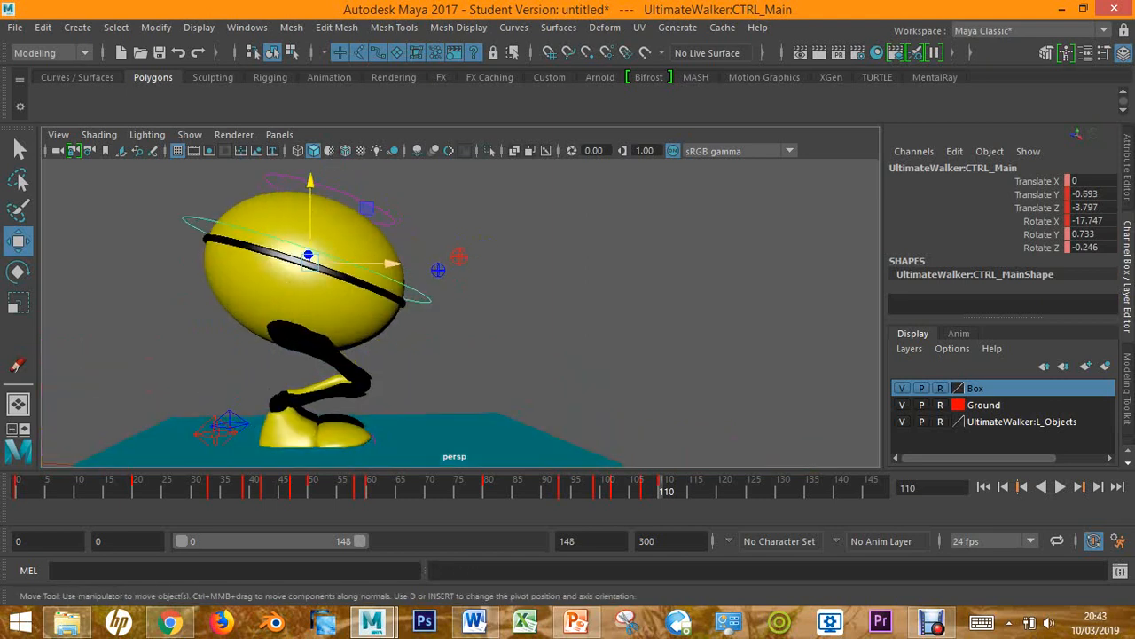
Select all of the walker's controls and key the squash pose at frame 110
{"action": "scroll", "coordinate": [434, 200], "scroll_direction": "down", "scroll_amount": 4}
{"action": "left_click_drag", "start_coordinate": [435, 248], "coordinate": [413, 267], "text": "alt"}
{"action": "scroll", "coordinate": [412, 266], "scroll_direction": "down", "scroll_amount": 5}
{"action": "left_click_drag", "start_coordinate": [532, 258], "coordinate": [525, 300], "text": "alt"}
{"action": "scroll", "coordinate": [525, 300], "scroll_direction": "up", "scroll_amount": 5}
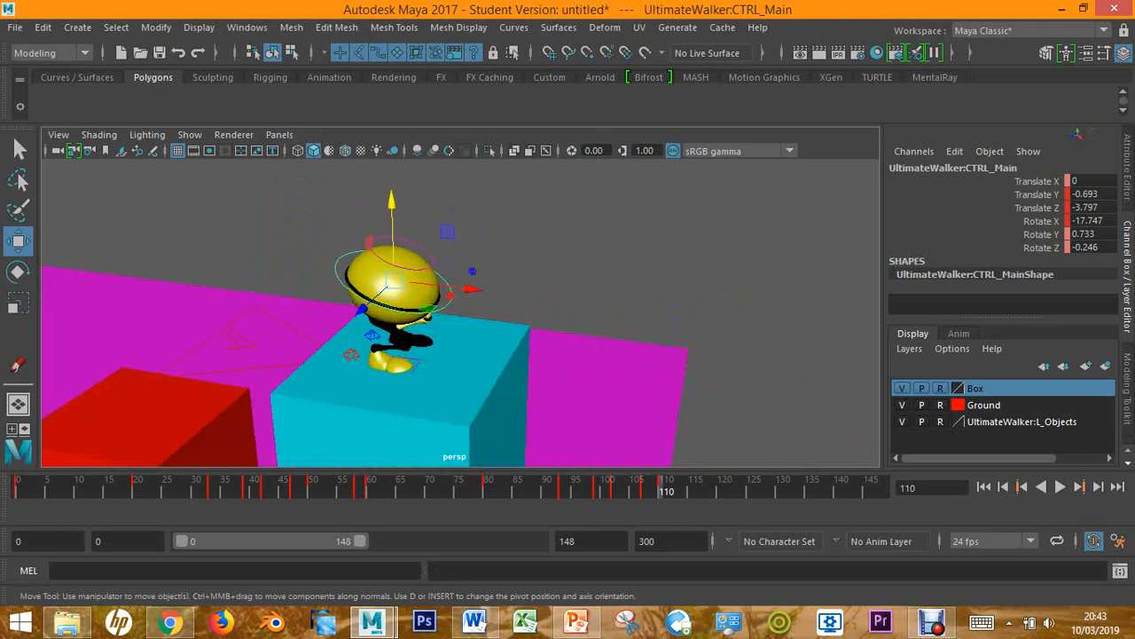
{"action": "middle_click_drag", "start_coordinate": [497, 292], "coordinate": [581, 311], "text": "alt"}
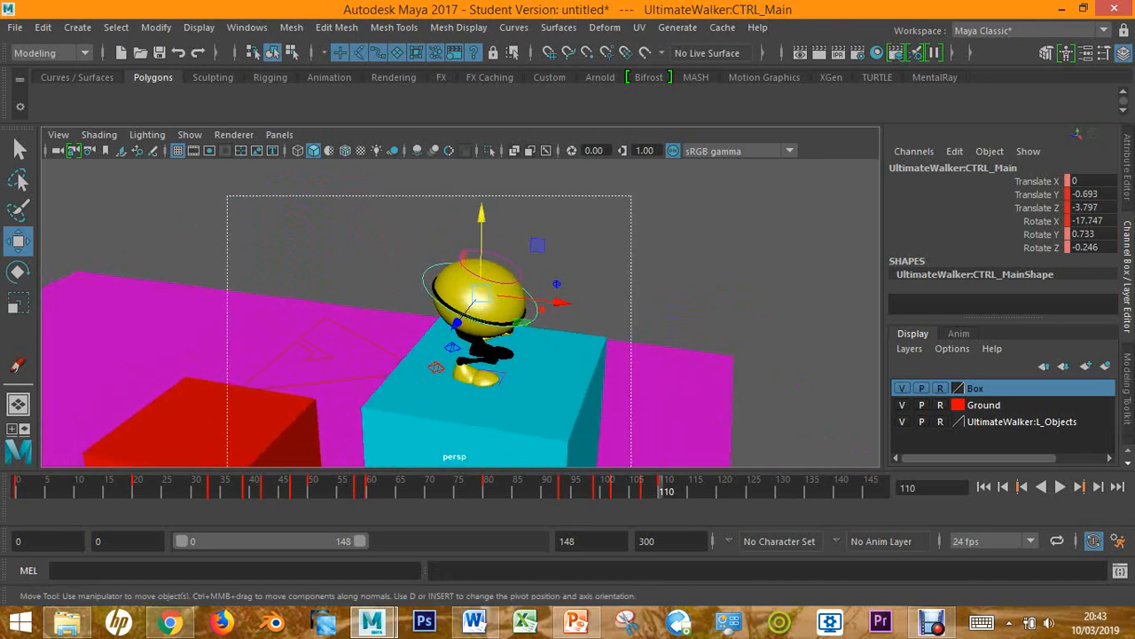
{"action": "left_click_drag", "start_coordinate": [227, 195], "coordinate": [632, 466]}
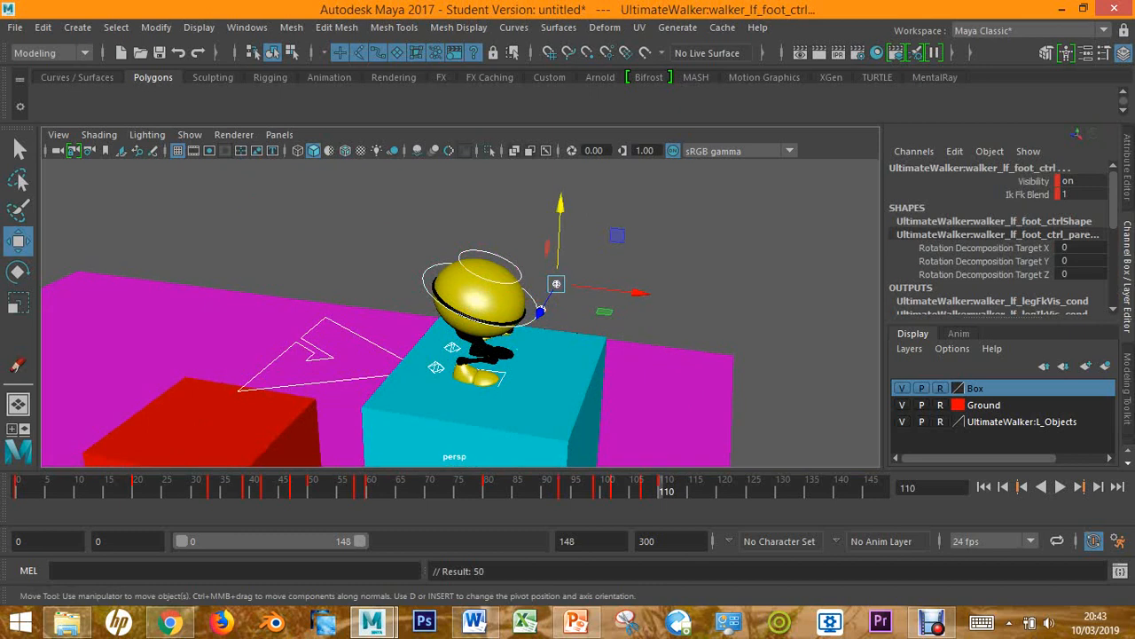
Play back the second jump from frame 92 to review the motion from the red box to the squash on the blue box
{"action": "left_click_drag", "start_coordinate": [568, 310], "coordinate": [636, 290], "text": "alt"}
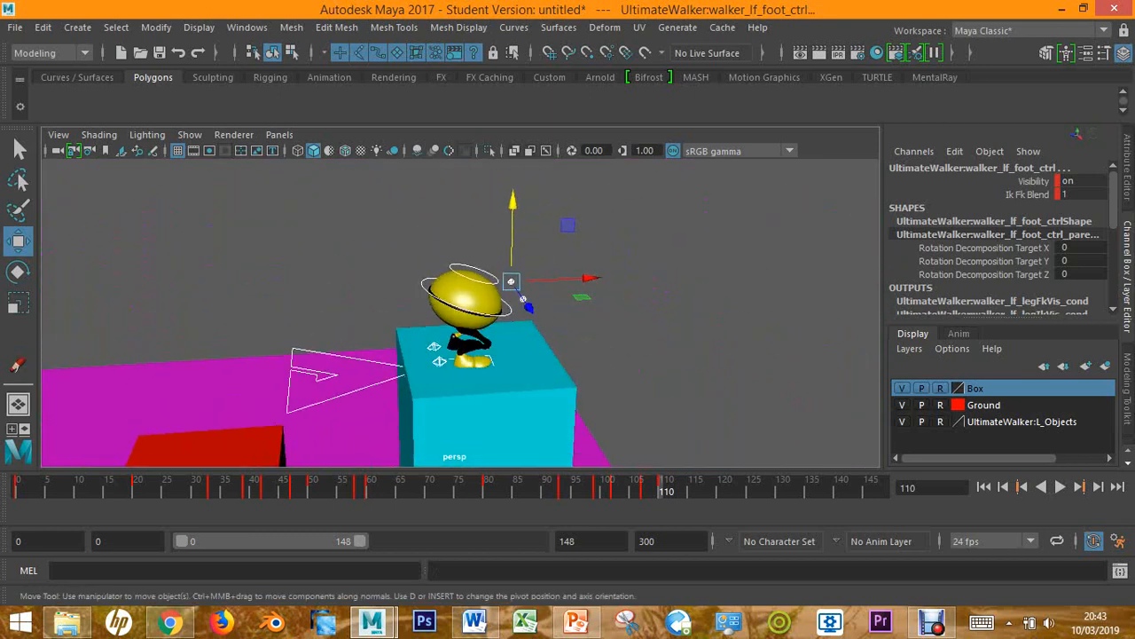
{"action": "key", "text": "alt+v"}
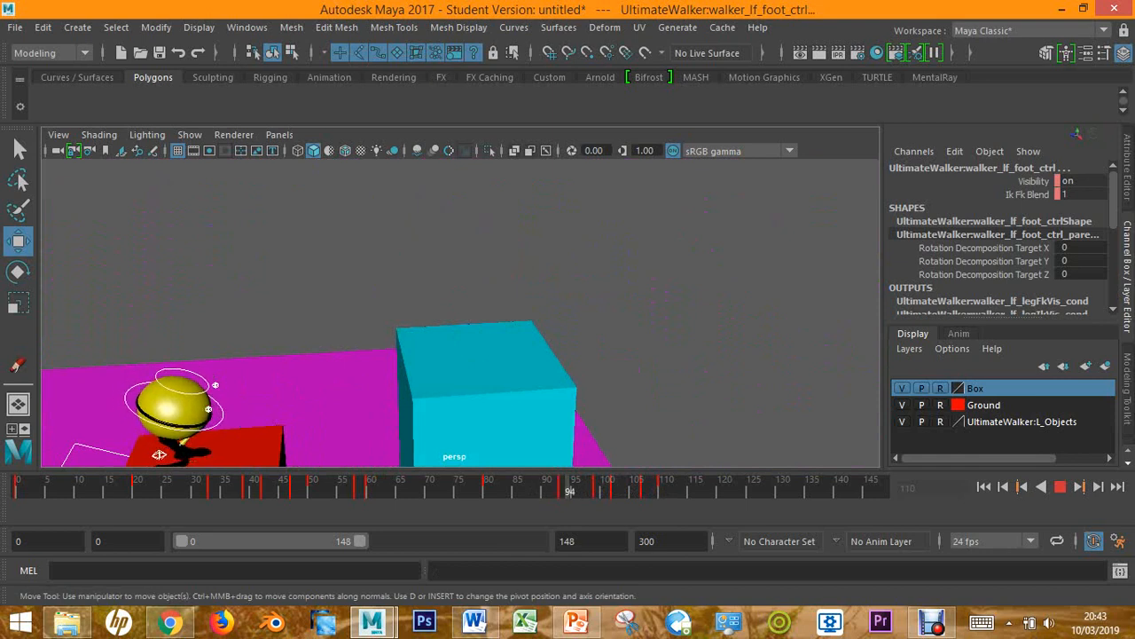
{"action": "key", "text": "alt+v"}
{"action": "key", "text": "comma"}
{"action": "middle_click_drag", "start_coordinate": [567, 355], "coordinate": [593, 234], "text": "alt"}
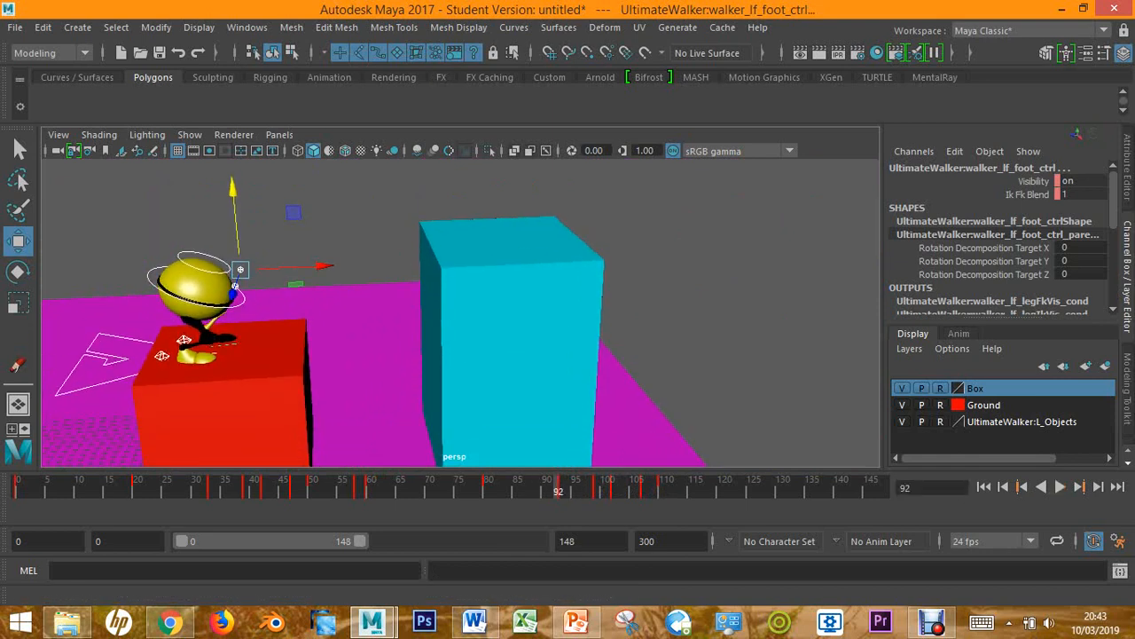
{"action": "key", "text": "alt+v"}
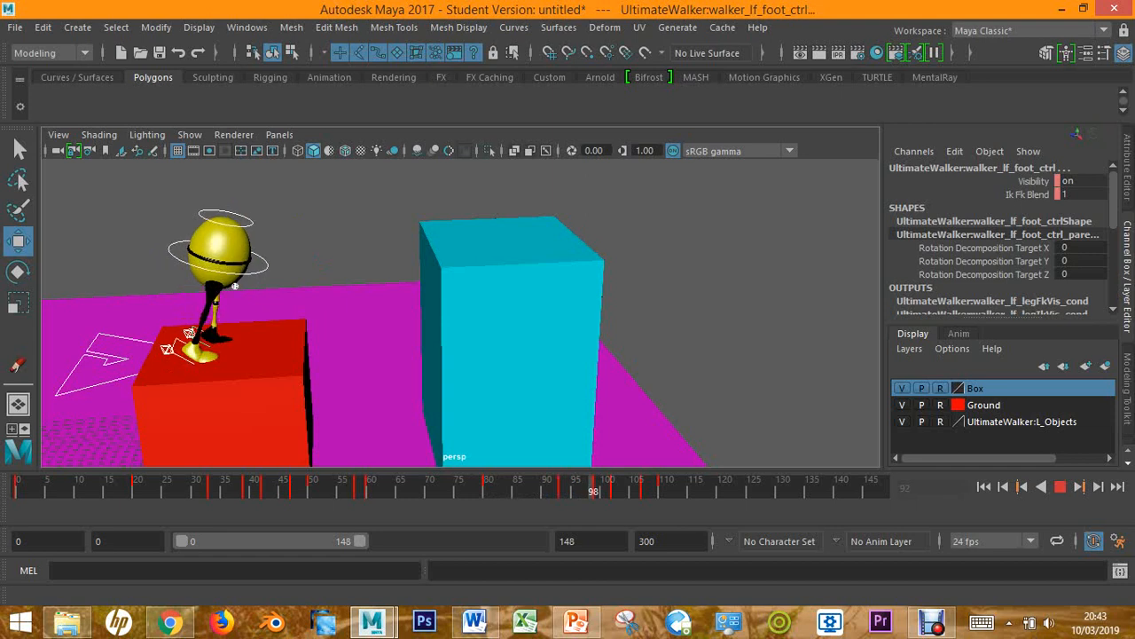
{"action": "key", "text": "alt+v"}
{"action": "middle_click_drag", "start_coordinate": [458, 124], "coordinate": [457, 247], "text": "alt"}
{"action": "key", "text": "alt+v"}
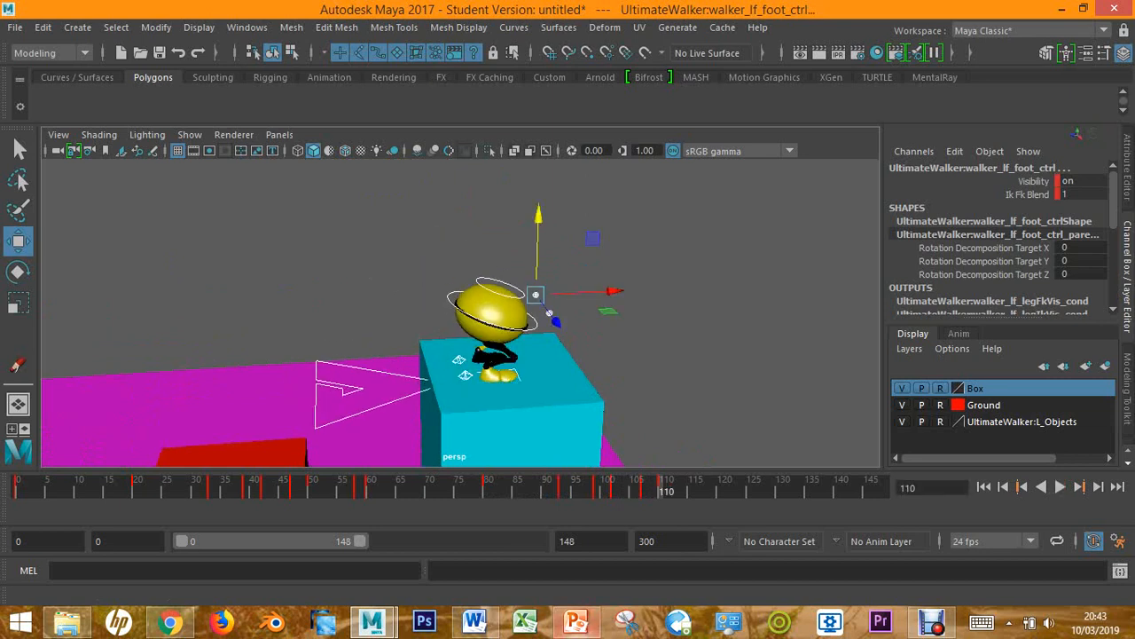
Switch to the Key Pose document in Word, compare the Squash and Settle frame numbers, and return to Maya
{"action": "mouse_move", "coordinate": [576, 621]}
{"action": "left_click", "coordinate": [474, 621]}
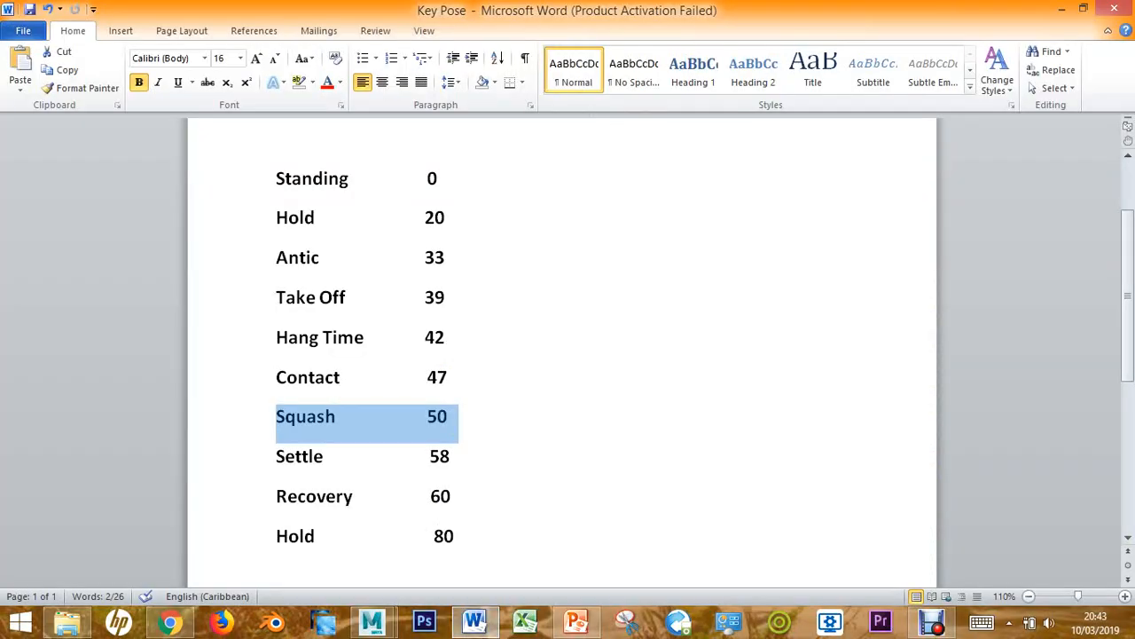
{"action": "triple_click", "coordinate": [439, 457]}
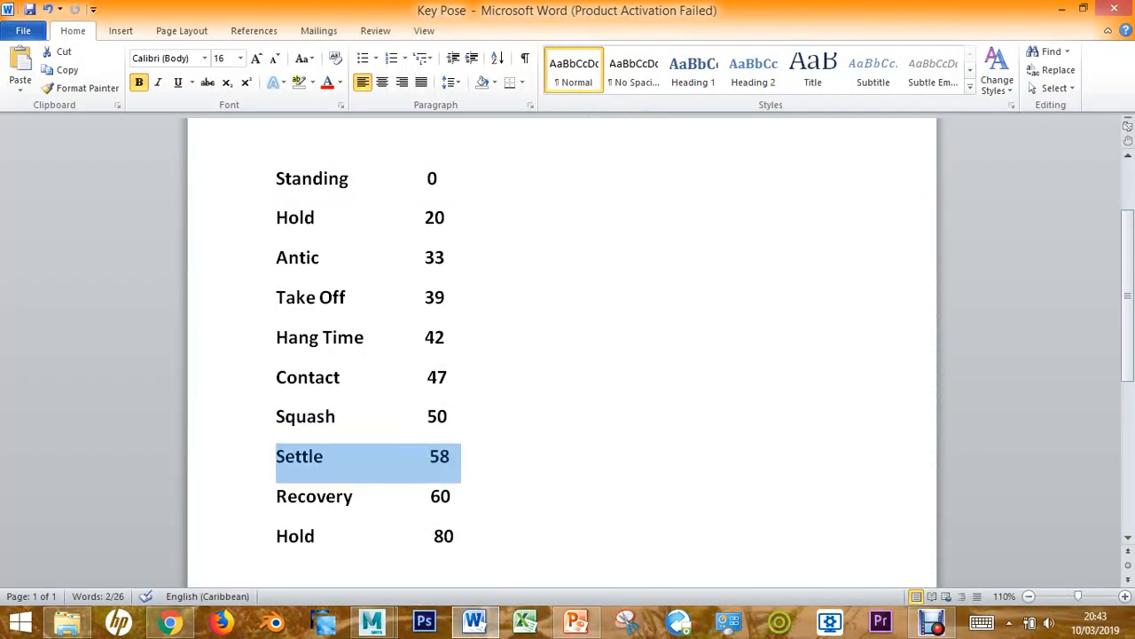
{"action": "left_click_drag", "start_coordinate": [448, 417], "coordinate": [437, 417]}
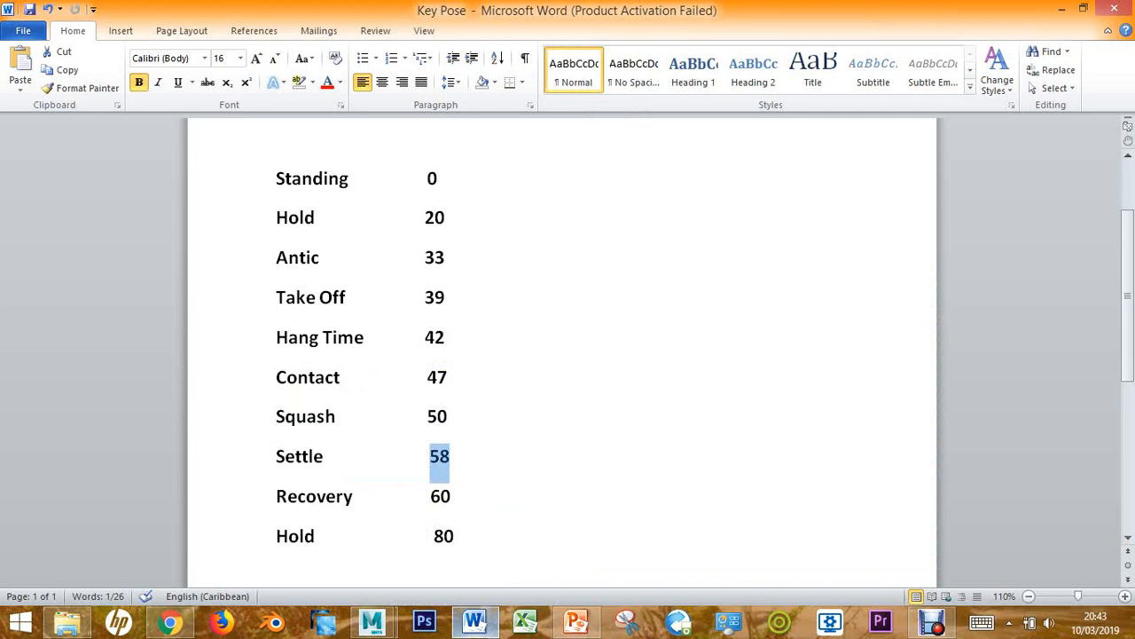
{"action": "mouse_move", "coordinate": [373, 621]}
{"action": "left_click", "coordinate": [464, 543]}
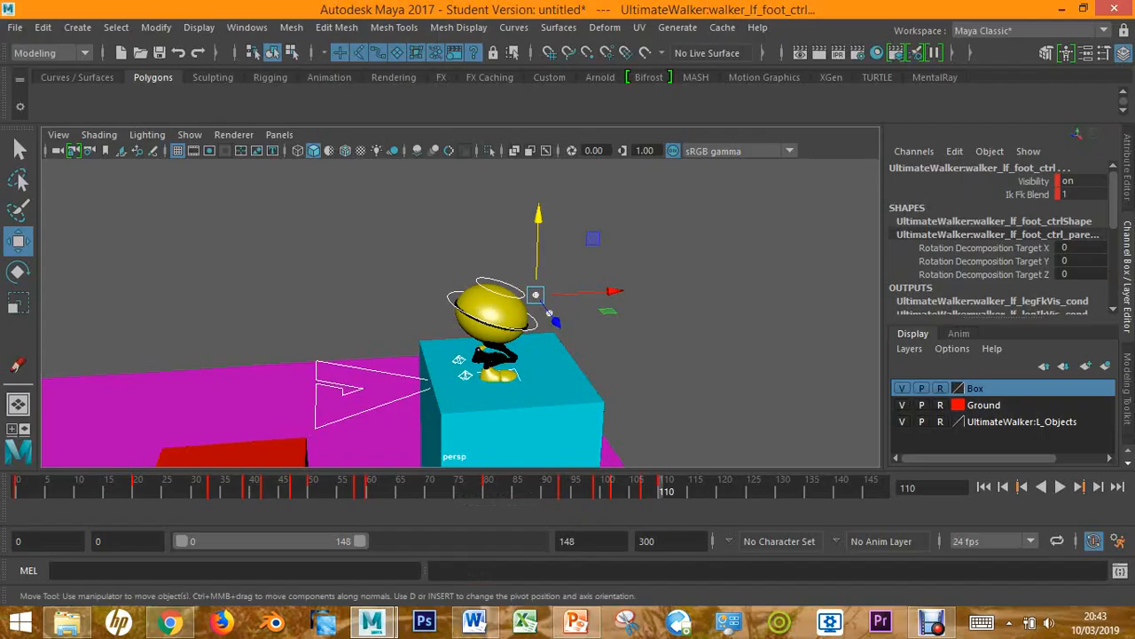
Go to frame 118 and raise the main body control to about 0.209 in Translate Y for the settle pose
{"action": "left_click_drag", "start_coordinate": [506, 364], "coordinate": [457, 360], "text": "alt"}
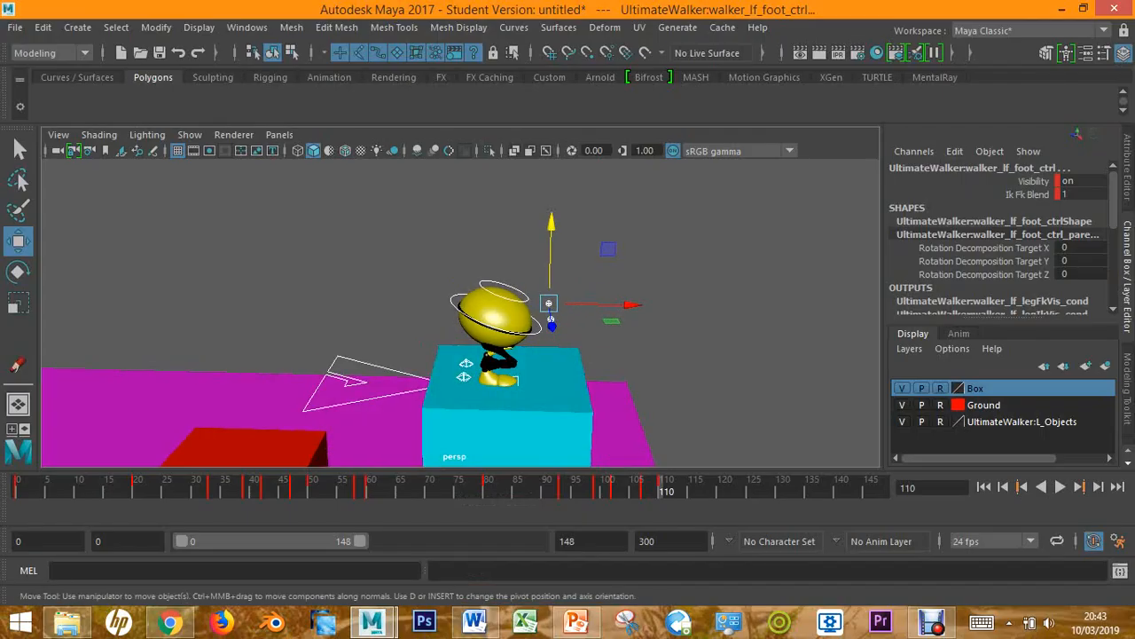
{"action": "key", "text": "alt+v"}
{"action": "left_click", "coordinate": [382, 266]}
{"action": "scroll", "coordinate": [460, 313], "scroll_direction": "up", "scroll_amount": 4}
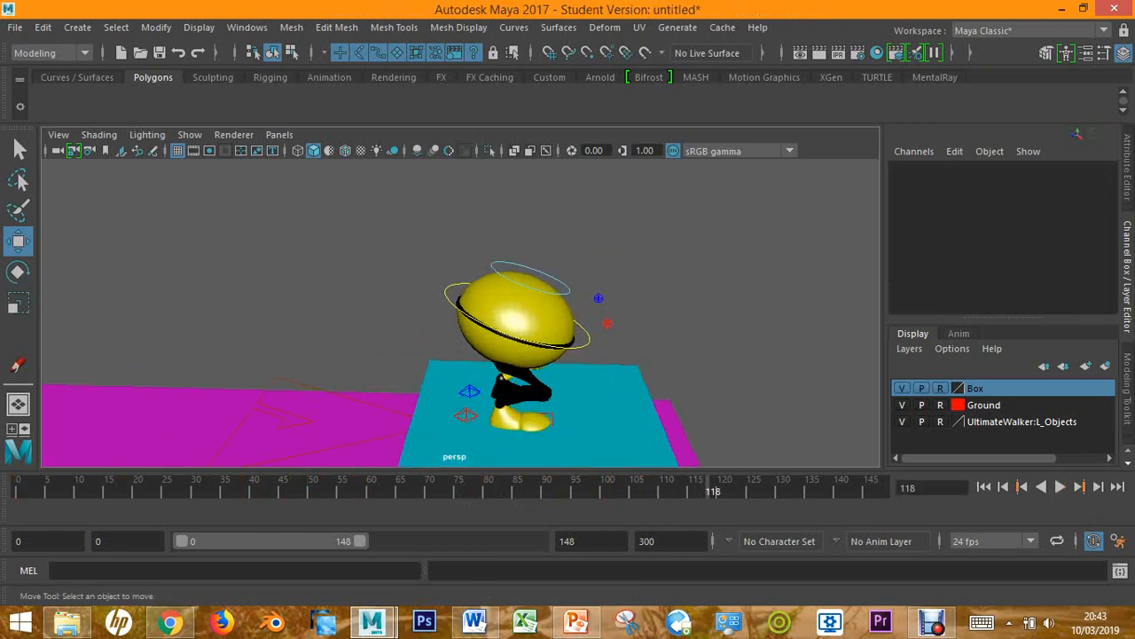
{"action": "left_click", "coordinate": [589, 337]}
{"action": "left_click_drag", "start_coordinate": [520, 234], "coordinate": [320, 173]}
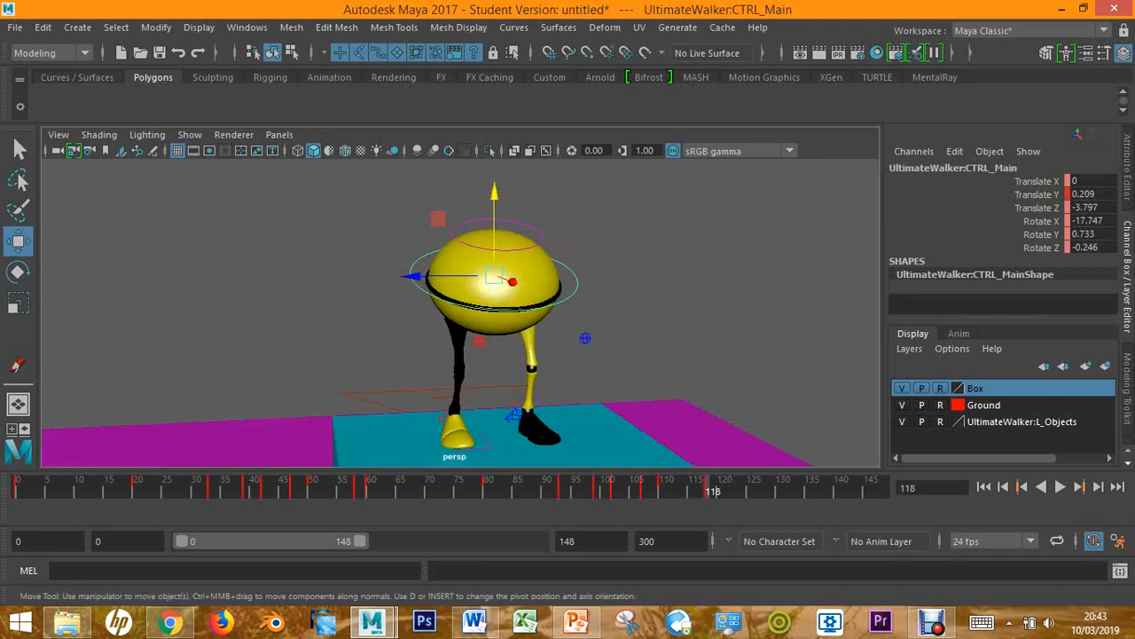
Tilt the main body control to about -8.91 in Rotate X and shift it to about -3.648 in Translate Z
{"action": "key", "text": "e"}
{"action": "left_click_drag", "start_coordinate": [437, 219], "coordinate": [567, 238]}
{"action": "left_click", "coordinate": [657, 240]}
{"action": "middle_click_drag", "start_coordinate": [656, 239], "coordinate": [651, 306], "text": "alt"}
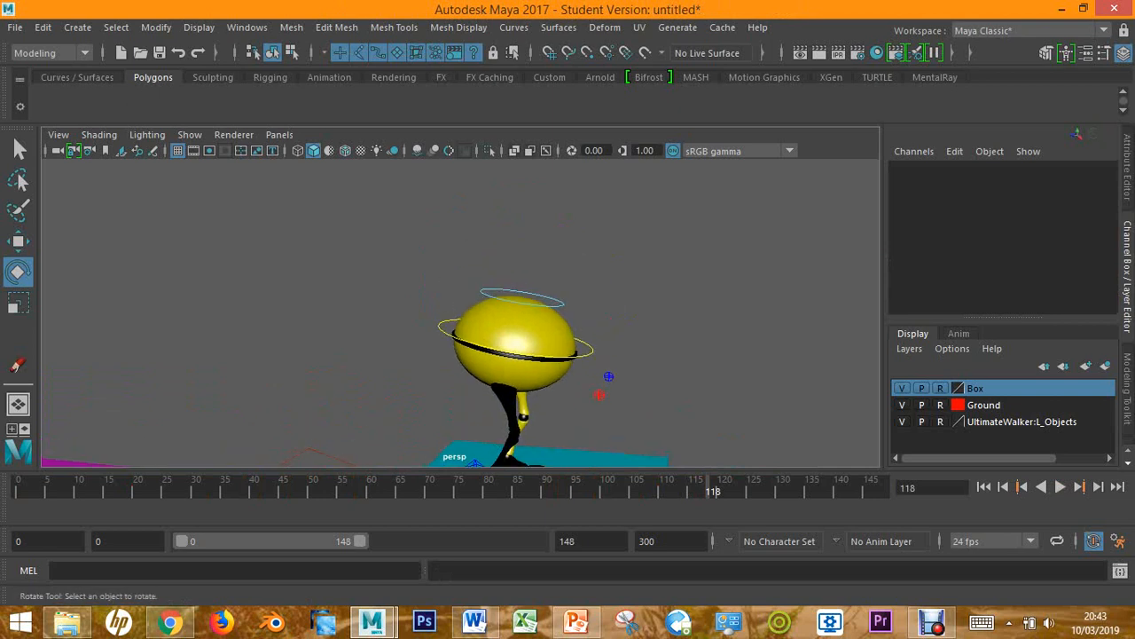
{"action": "left_click", "coordinate": [588, 345]}
{"action": "key", "text": "w"}
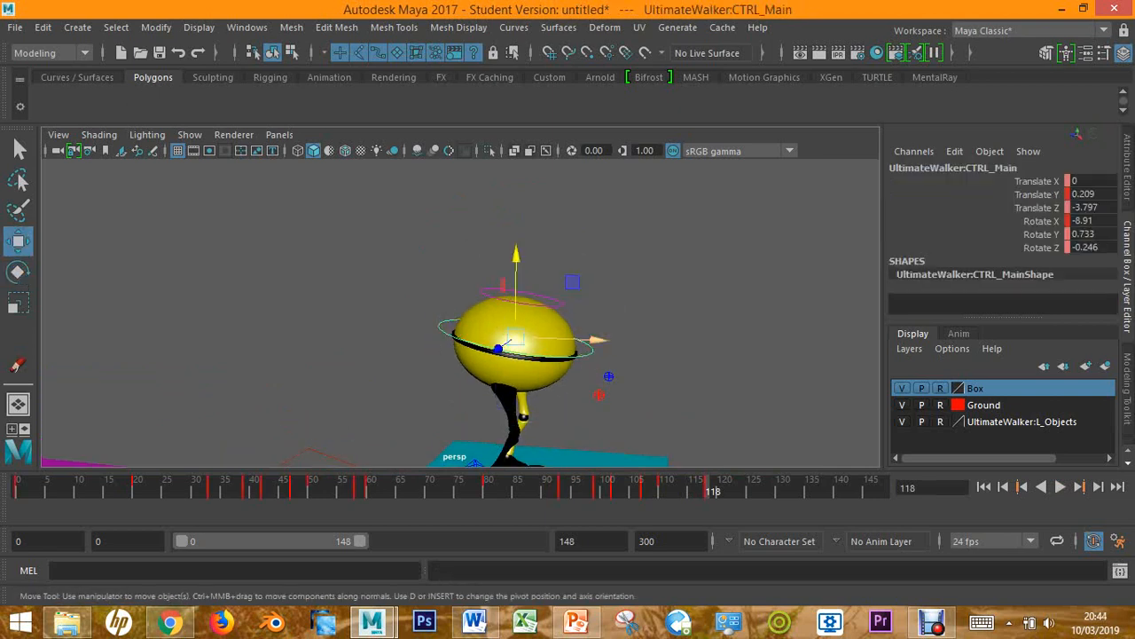
{"action": "left_click_drag", "start_coordinate": [596, 340], "coordinate": [588, 339]}
{"action": "left_click", "coordinate": [652, 288]}
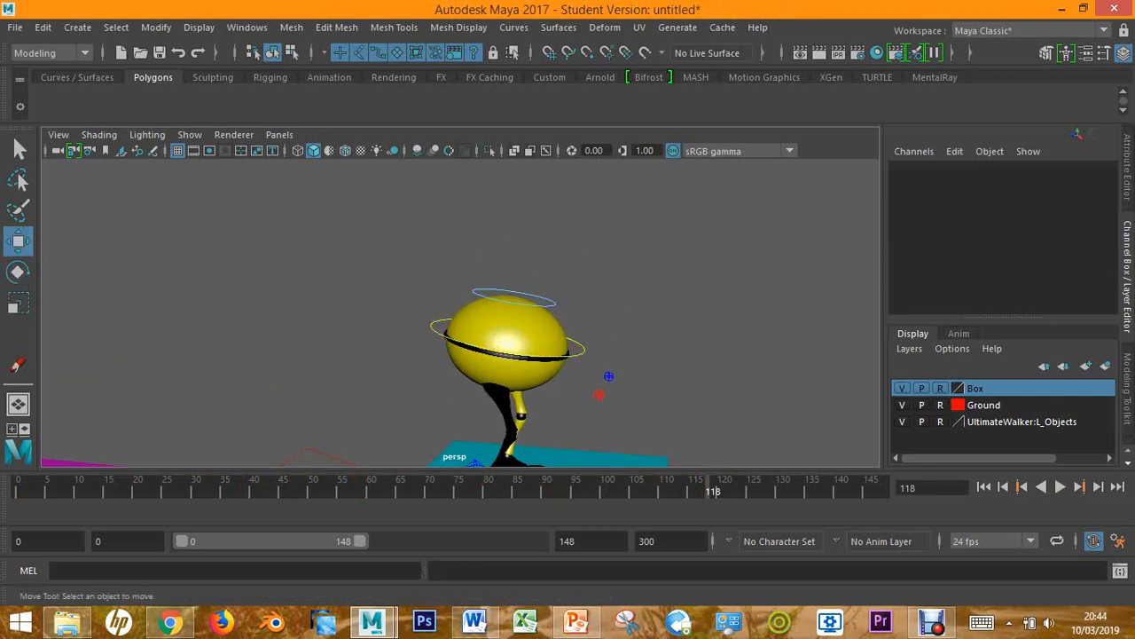
Stretch the body by raising the top control to about 0.137 in Translate Y
{"action": "left_click", "coordinate": [515, 297]}
{"action": "left_click_drag", "start_coordinate": [515, 238], "coordinate": [514, 222]}
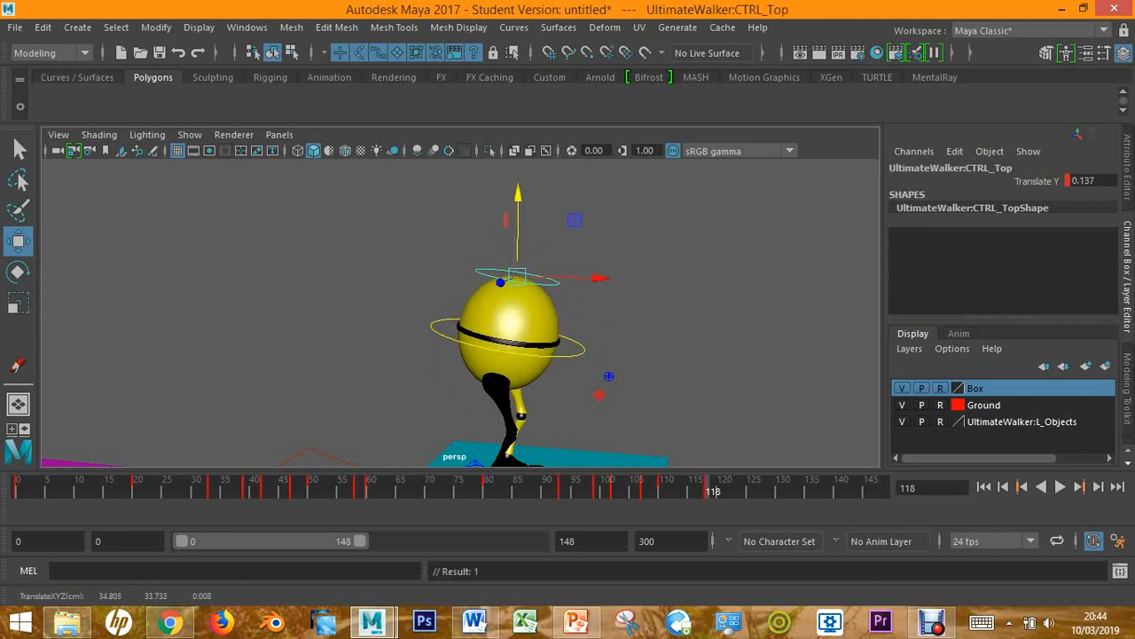
{"action": "left_click_drag", "start_coordinate": [519, 284], "coordinate": [517, 231], "text": "alt"}
Raise the main body control to about 0.271 in Translate Y to straighten the legs
{"action": "left_click", "coordinate": [531, 310]}
{"action": "left_click_drag", "start_coordinate": [530, 310], "coordinate": [530, 351], "text": "alt"}
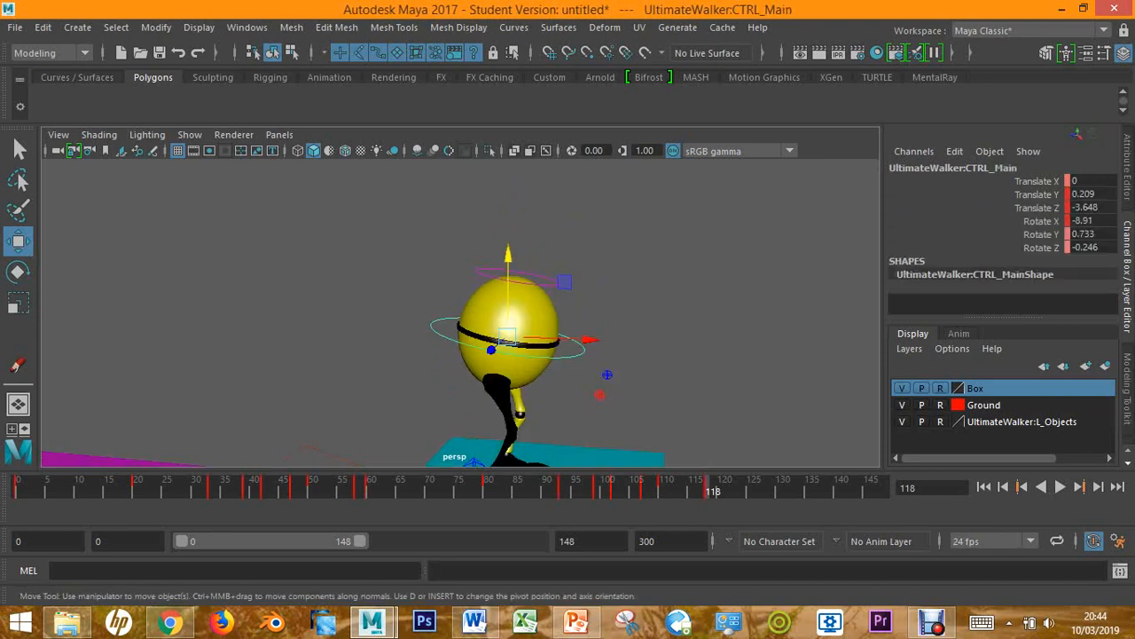
{"action": "left_click_drag", "start_coordinate": [508, 259], "coordinate": [508, 254]}
{"action": "left_click_drag", "start_coordinate": [508, 253], "coordinate": [508, 252]}
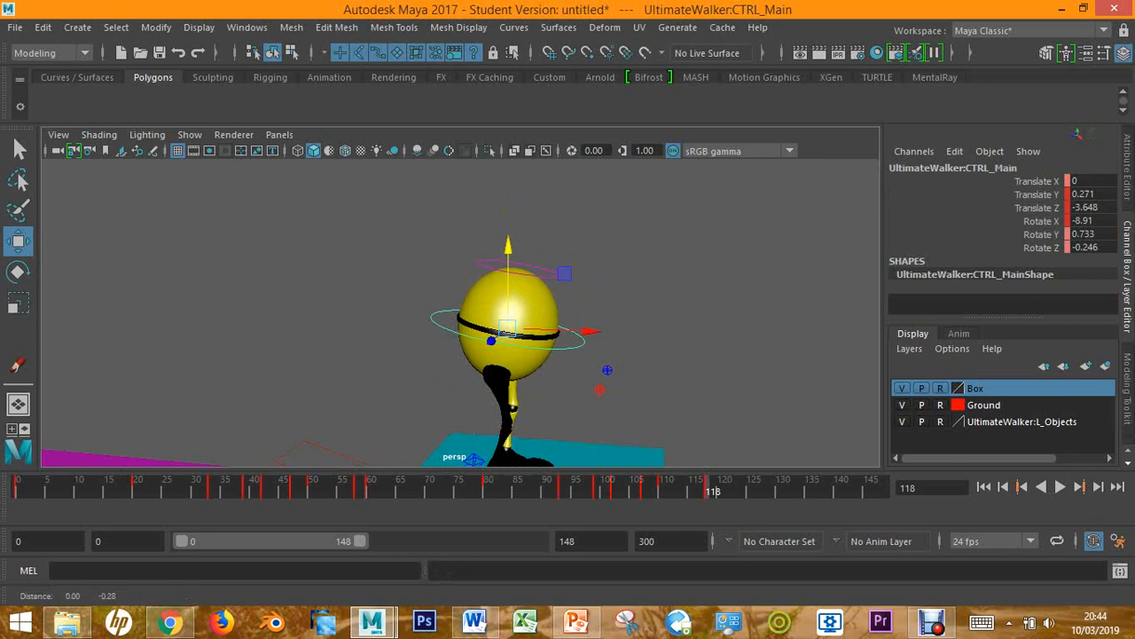
Select all of the walker's controls and key the settle pose at frame 118
{"action": "middle_click_drag", "start_coordinate": [532, 355], "coordinate": [532, 266], "text": "alt"}
{"action": "scroll", "coordinate": [533, 266], "scroll_direction": "down", "scroll_amount": 5}
{"action": "left_click_drag", "start_coordinate": [532, 266], "coordinate": [573, 270], "text": "alt"}
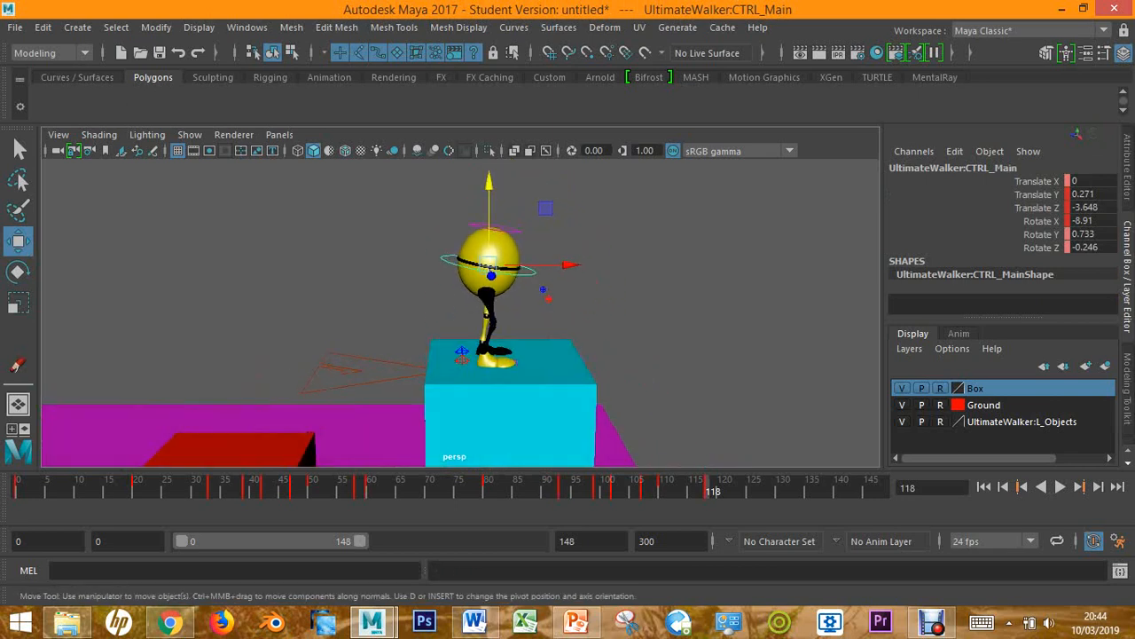
{"action": "left_click_drag", "start_coordinate": [280, 184], "coordinate": [644, 424]}
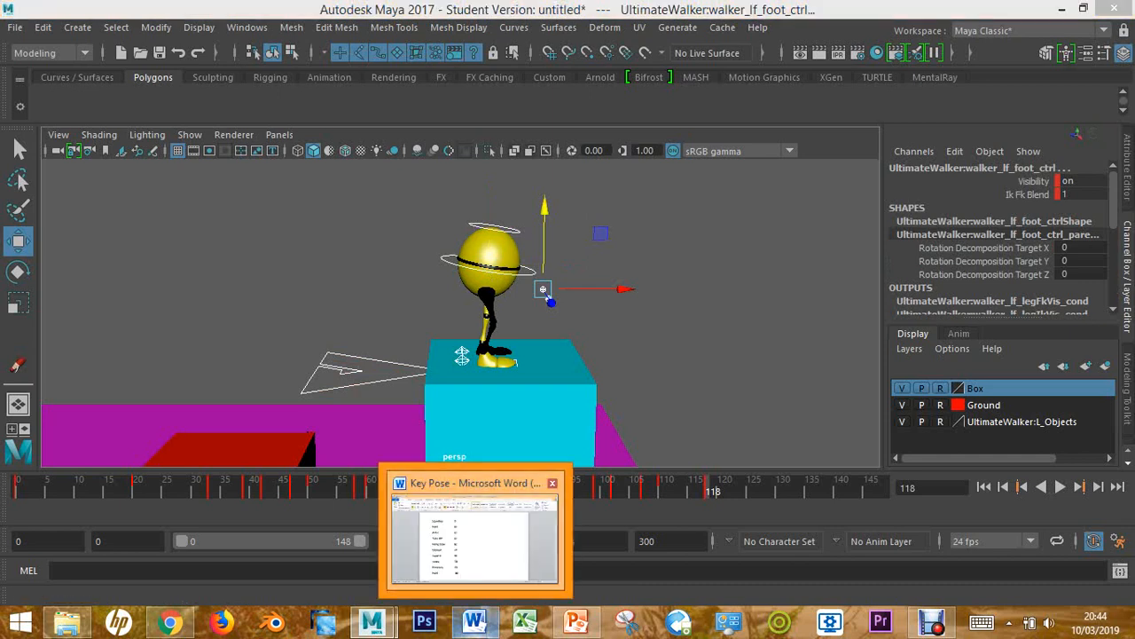
Switch to the Key Pose document in Word, compare the Settle and Recovery frame numbers, and return to Maya
{"action": "left_click", "coordinate": [475, 621]}
{"action": "left_click_drag", "start_coordinate": [452, 497], "coordinate": [317, 497]}
{"action": "left_click_drag", "start_coordinate": [453, 457], "coordinate": [276, 457]}
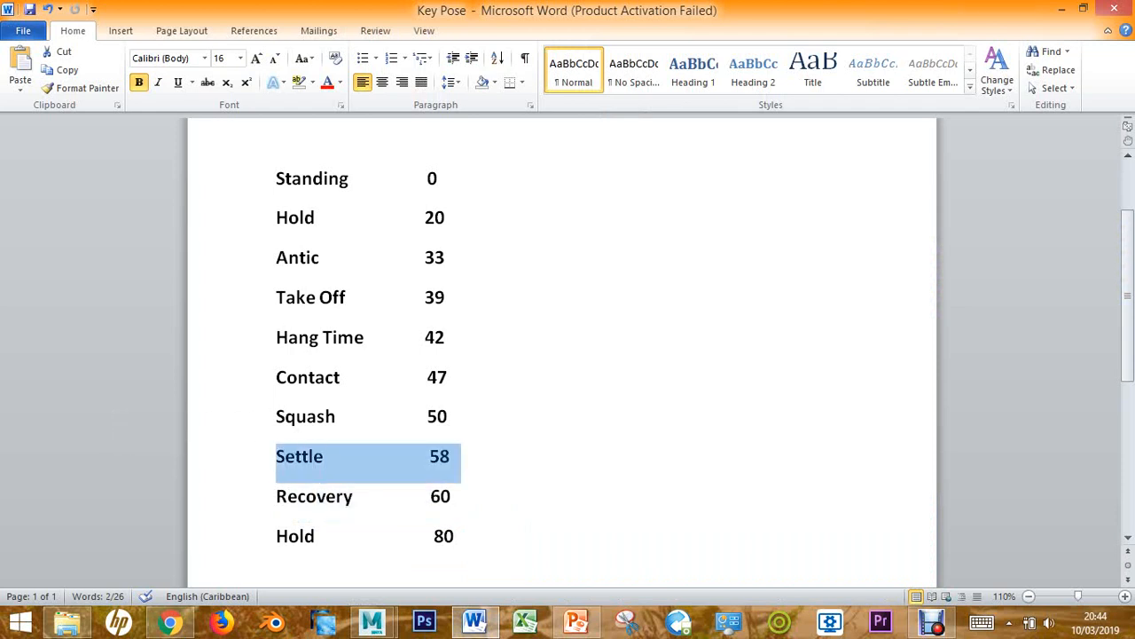
{"action": "left_click", "coordinate": [449, 416]}
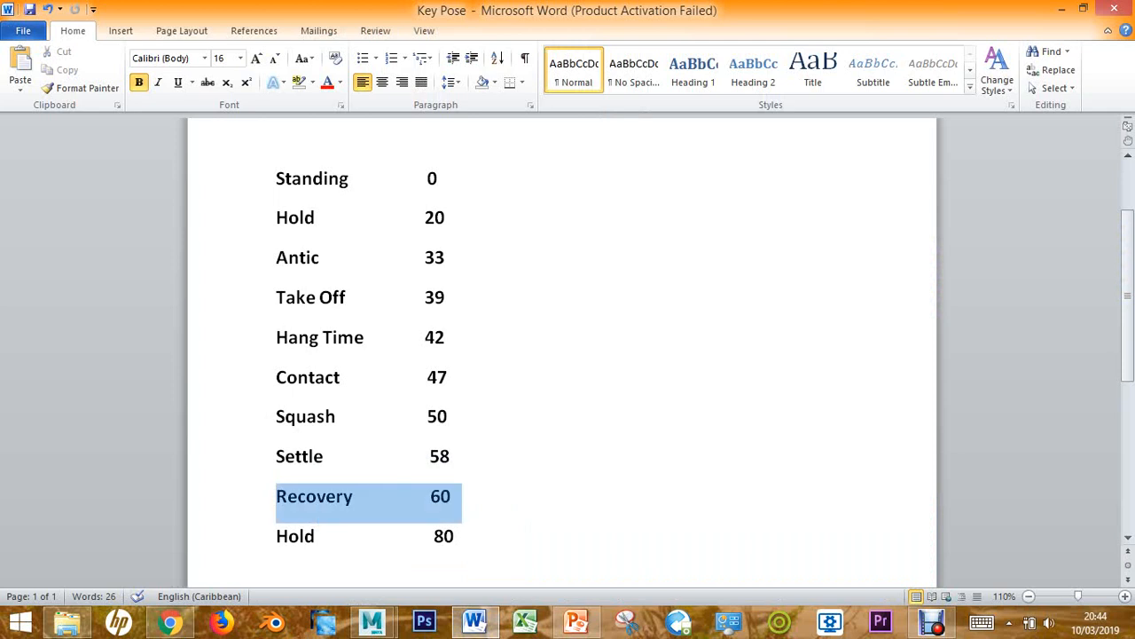
{"action": "left_click_drag", "start_coordinate": [450, 495], "coordinate": [277, 495]}
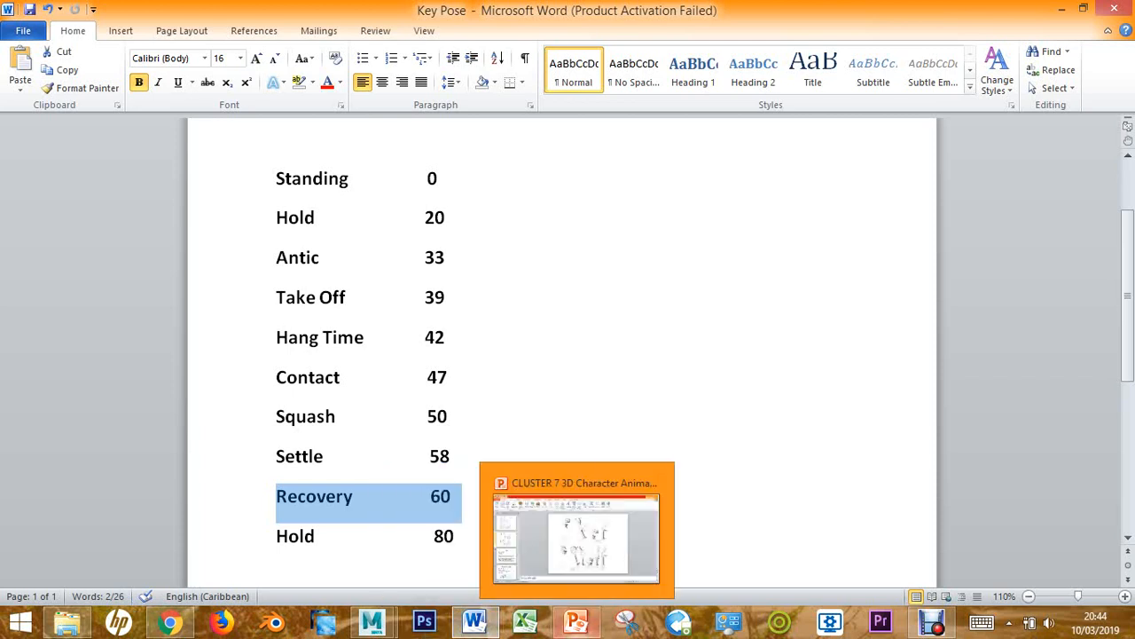
{"action": "left_click", "coordinate": [371, 621]}
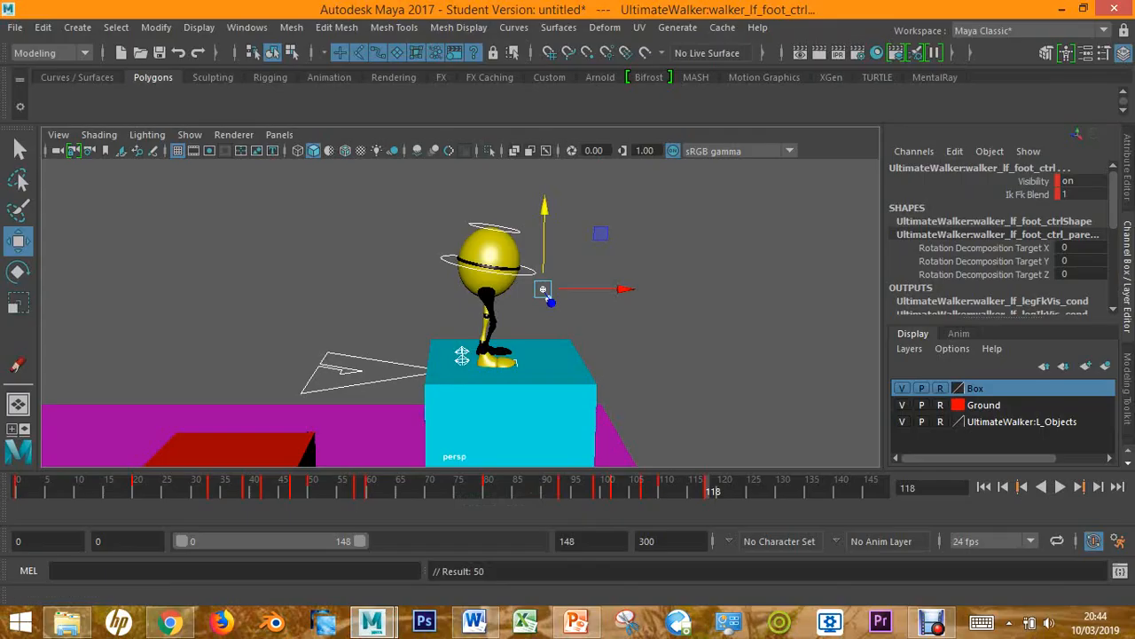
Advance to frame 120 and lower the main body control to about 0.194 in Translate Y for the recovery pose
{"action": "key", "text": "alt+period"}
{"action": "key", "text": "alt+period"}
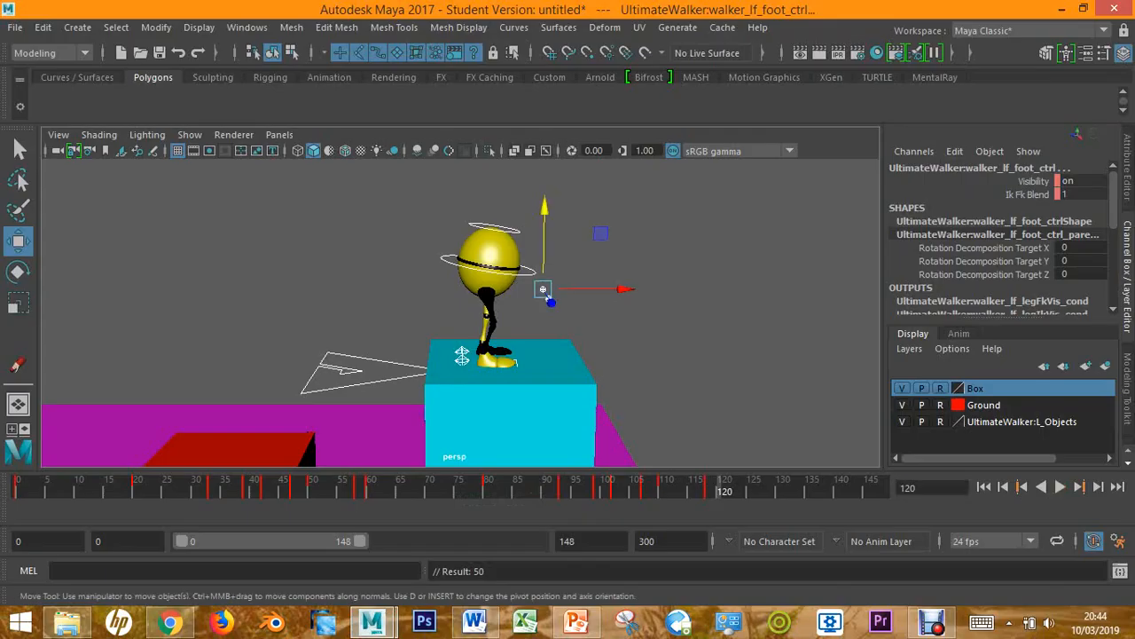
{"action": "scroll", "coordinate": [497, 302], "scroll_direction": "up", "scroll_amount": 4}
{"action": "middle_click_drag", "start_coordinate": [497, 293], "coordinate": [479, 351], "text": "alt"}
{"action": "left_click", "coordinate": [656, 266]}
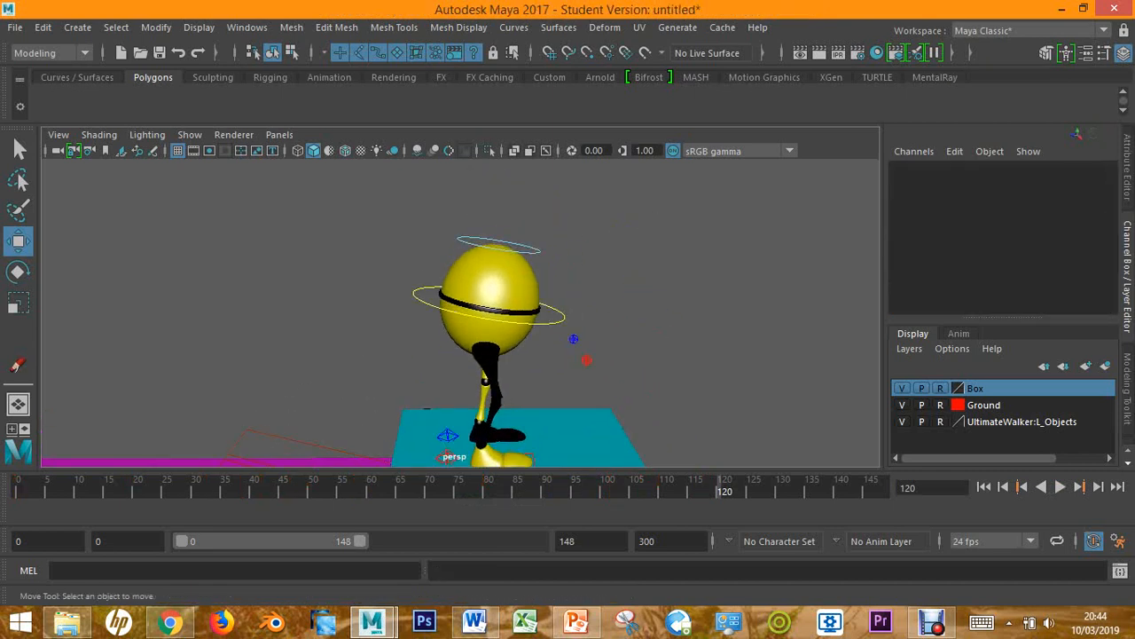
{"action": "left_click", "coordinate": [561, 312]}
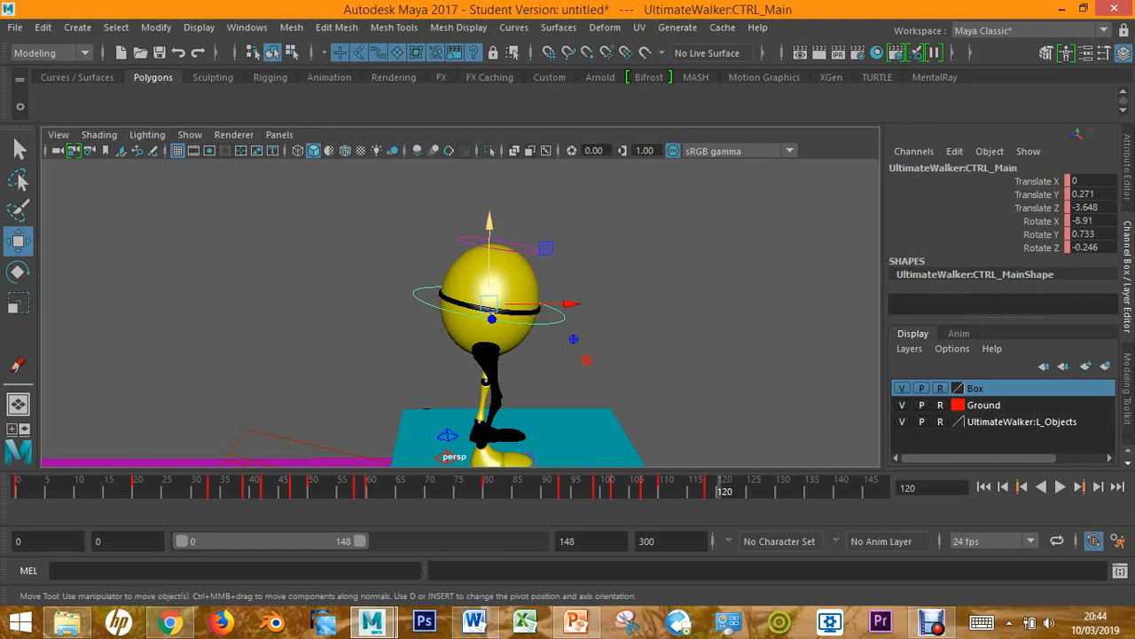
{"action": "left_click_drag", "start_coordinate": [489, 222], "coordinate": [489, 226]}
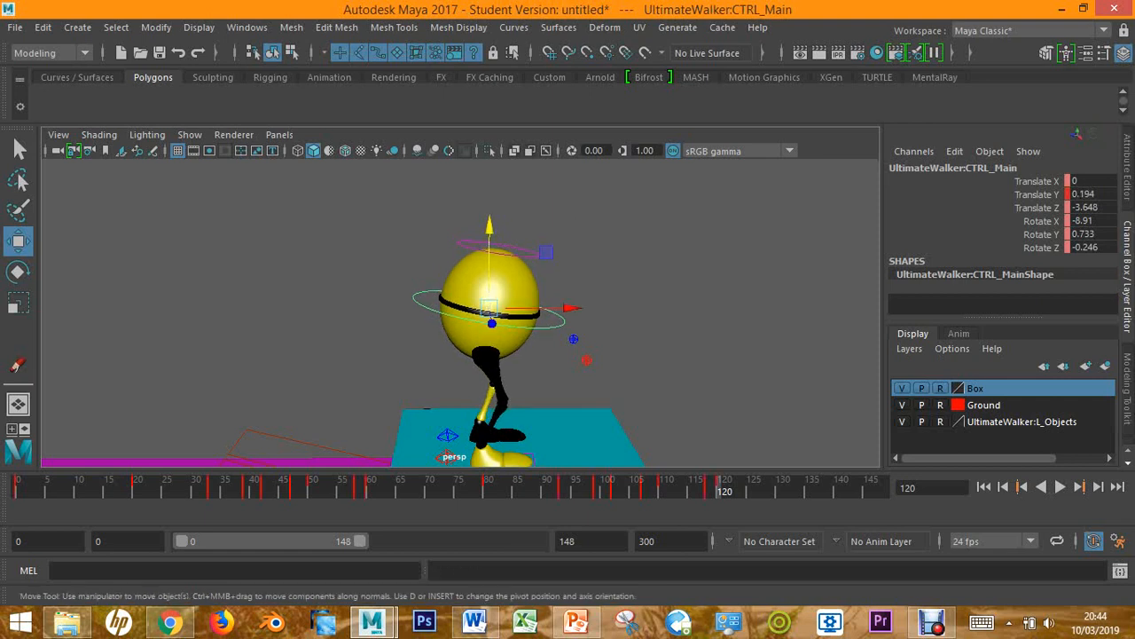
Lower the top control to about -0.026 in Translate Y to relax the body's stretch
{"action": "left_click", "coordinate": [621, 266]}
{"action": "left_click", "coordinate": [538, 256]}
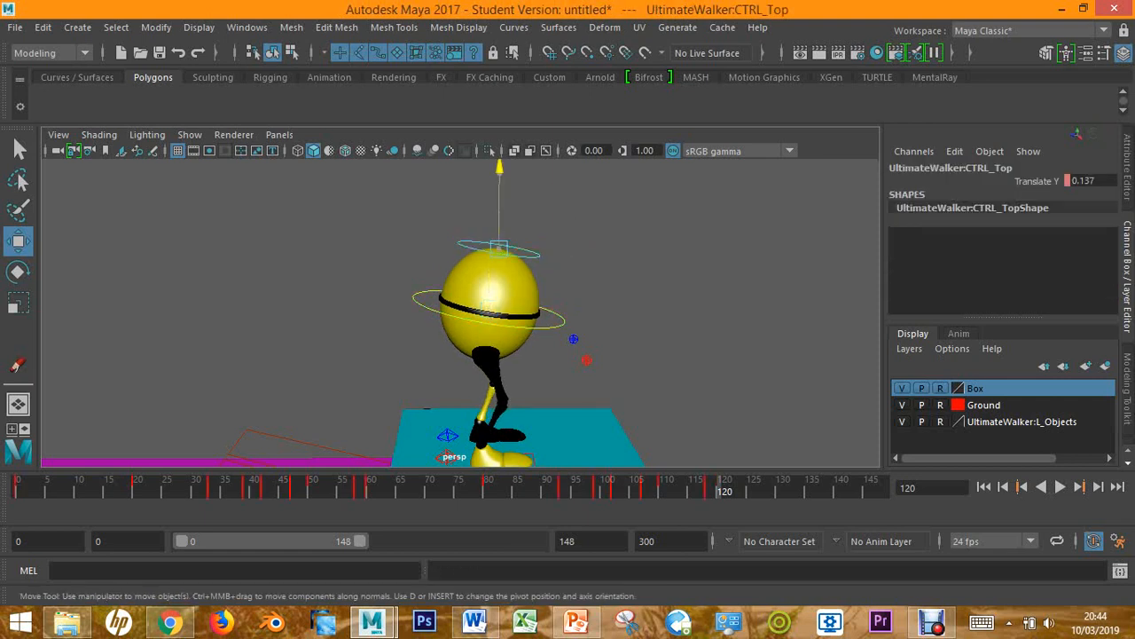
{"action": "left_click_drag", "start_coordinate": [499, 170], "coordinate": [499, 181]}
{"action": "left_click_drag", "start_coordinate": [499, 185], "coordinate": [409, 184], "text": "alt"}
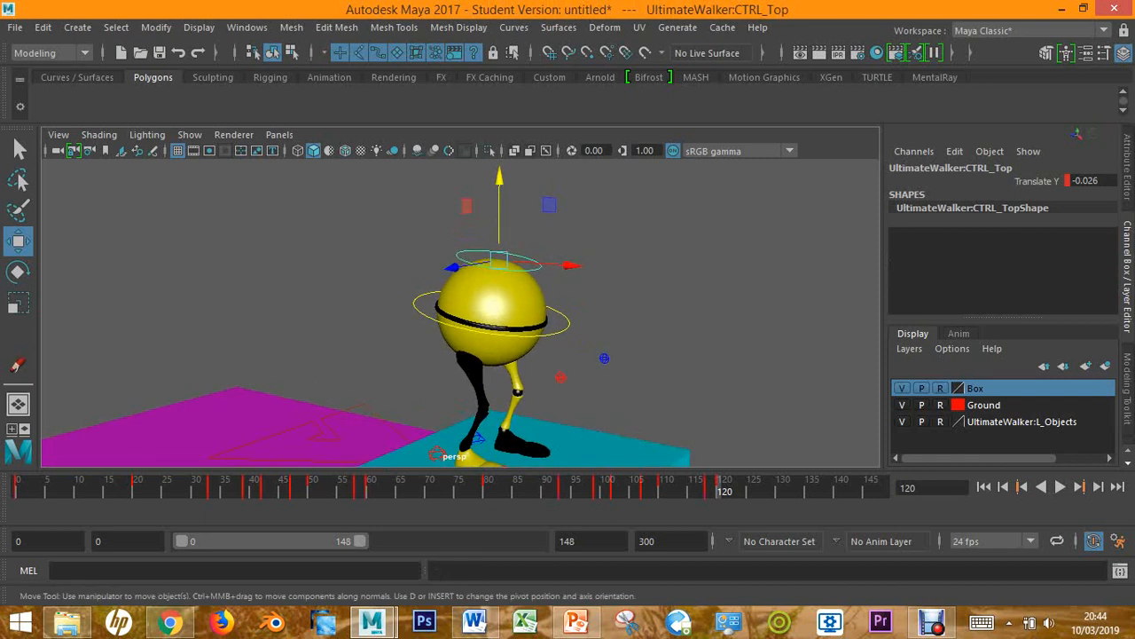
Select all of the walker's controls and key the recovery pose at frame 120
{"action": "left_click", "coordinate": [355, 222]}
{"action": "scroll", "coordinate": [346, 226], "scroll_direction": "down", "scroll_amount": 5}
{"action": "left_click_drag", "start_coordinate": [339, 227], "coordinate": [648, 464]}
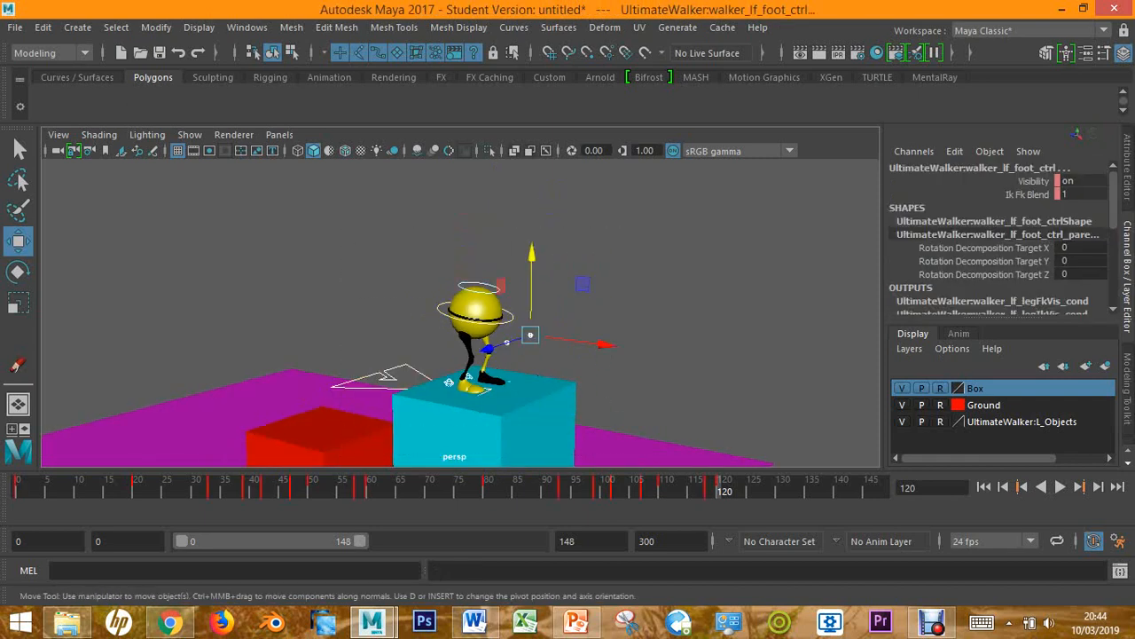
{"action": "key", "text": "d"}
{"action": "key", "text": "d"}
{"action": "left_click_drag", "start_coordinate": [577, 310], "coordinate": [626, 309], "text": "alt"}
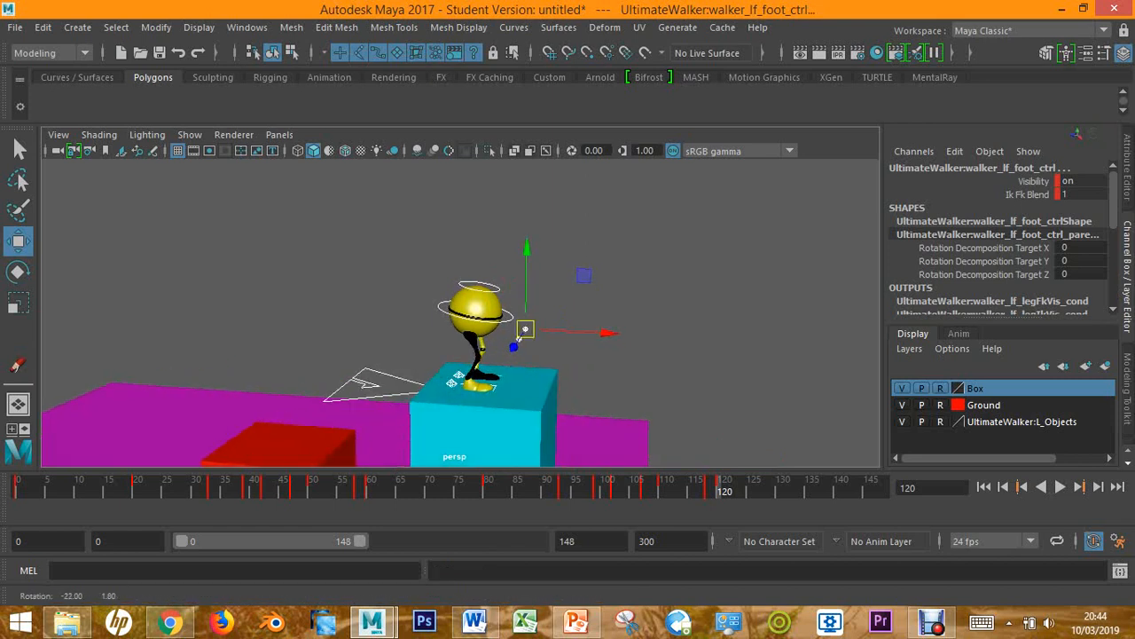
Deselect the controls and play back the landing to review the settle and recovery poses
{"action": "left_click", "coordinate": [675, 267]}
{"action": "key", "text": "alt+v"}
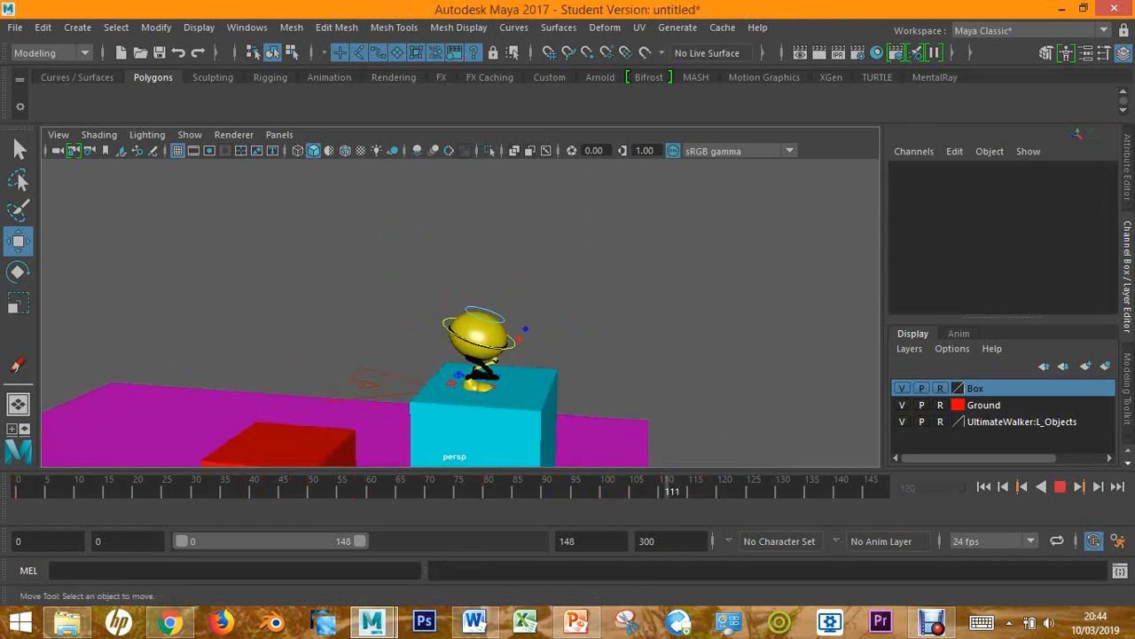
{"action": "key", "text": "alt+v"}
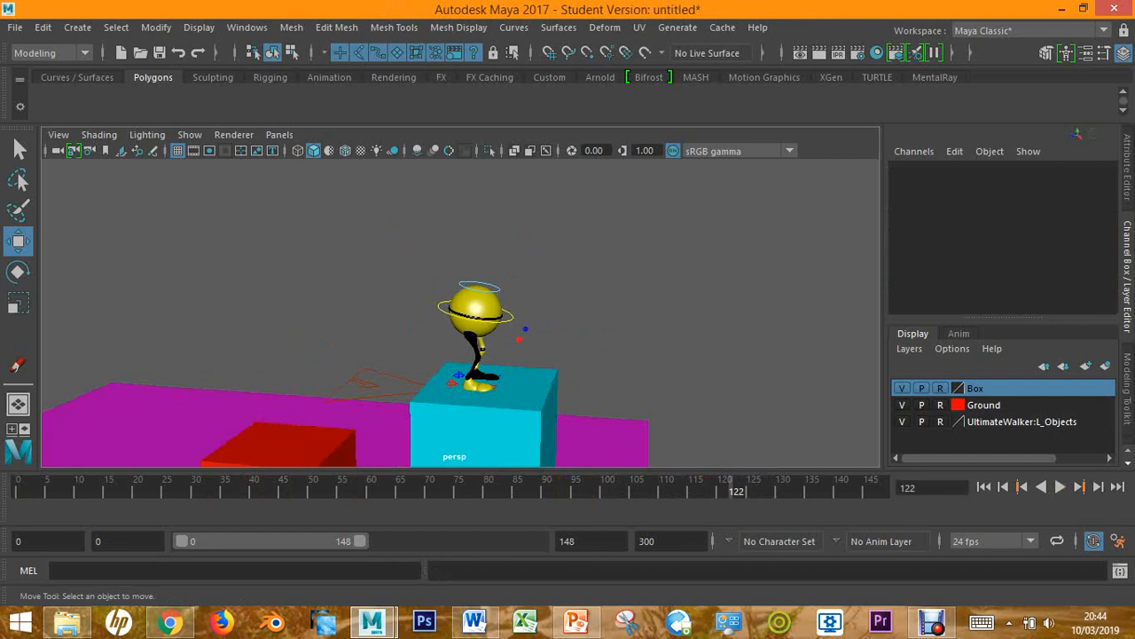
Shorten the playback range to end at frame 140 and play the full animation, reviewing both jumps from opposite sides
{"action": "left_click_drag", "start_coordinate": [359, 541], "coordinate": [351, 541]}
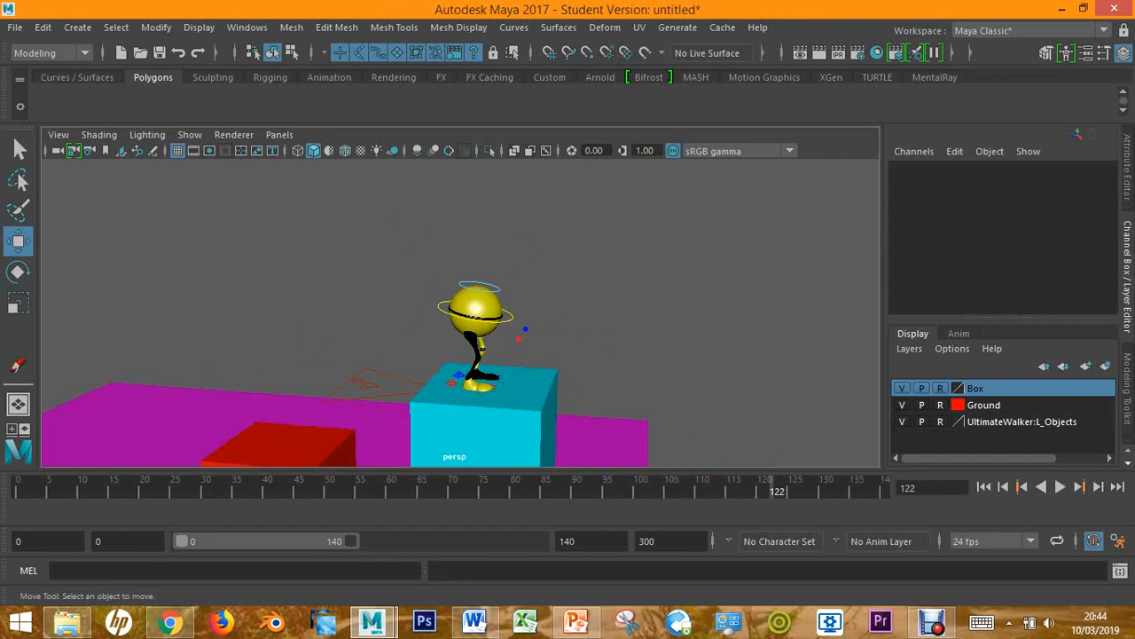
{"action": "left_click_drag", "start_coordinate": [461, 329], "coordinate": [462, 301], "text": "alt"}
{"action": "middle_click_drag", "start_coordinate": [461, 302], "coordinate": [550, 192], "text": "alt"}
{"action": "left_click_drag", "start_coordinate": [550, 193], "coordinate": [550, 183], "text": "alt"}
{"action": "middle_click_drag", "start_coordinate": [550, 183], "coordinate": [554, 215], "text": "alt"}
{"action": "scroll", "coordinate": [554, 216], "scroll_direction": "down", "scroll_amount": 2}
{"action": "left_click_drag", "start_coordinate": [554, 216], "coordinate": [532, 218], "text": "alt"}
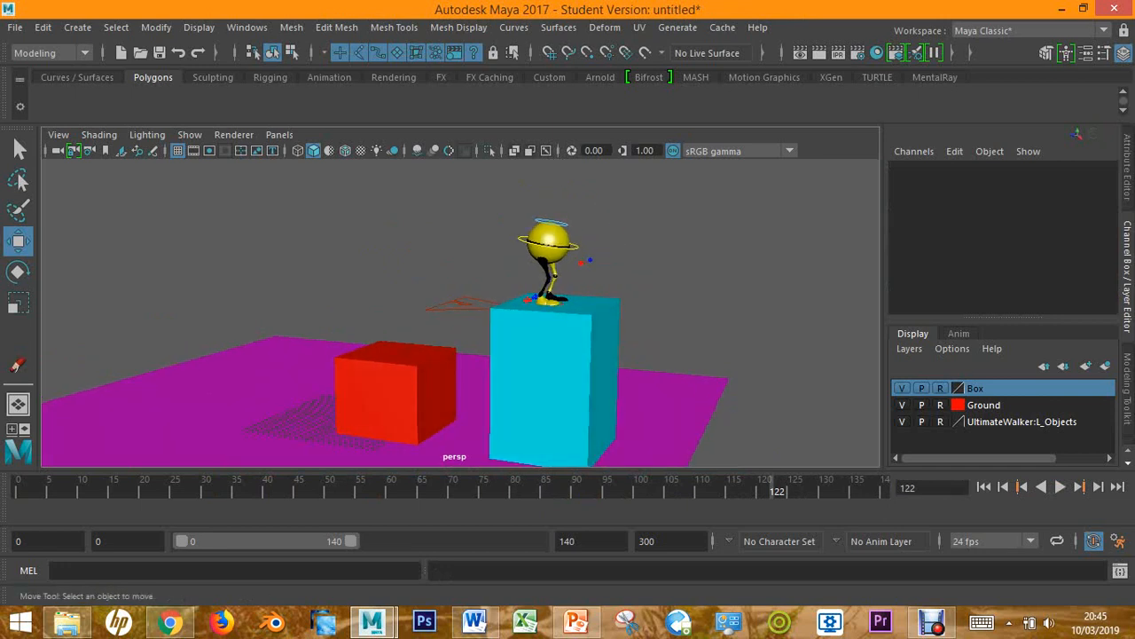
{"action": "left_click", "coordinate": [1060, 487]}
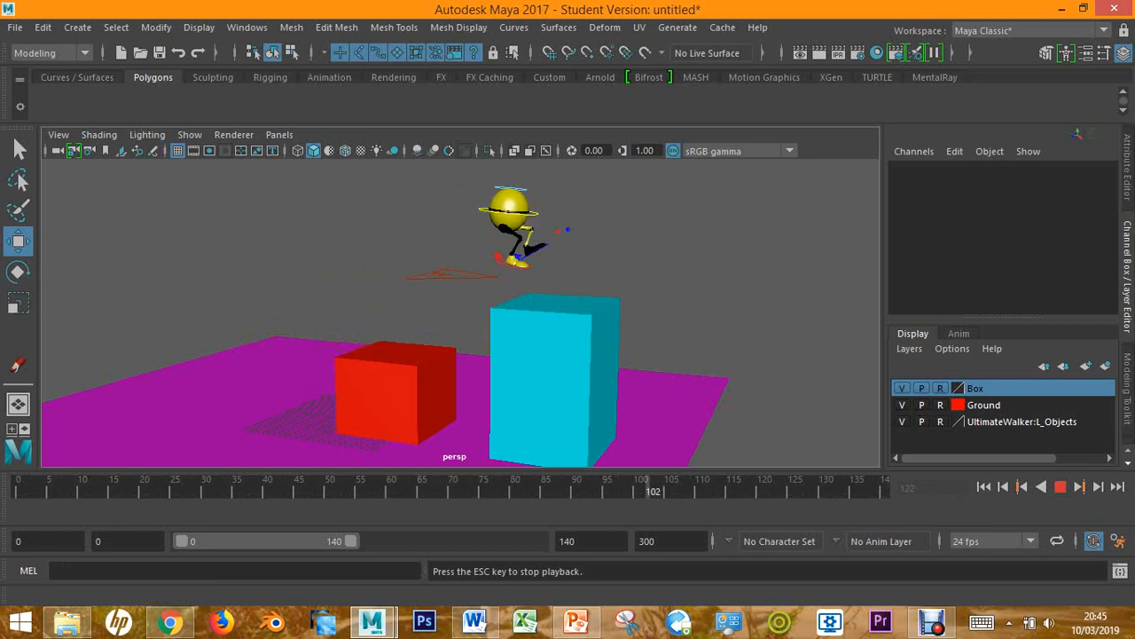
{"action": "left_click_drag", "start_coordinate": [638, 311], "coordinate": [310, 314], "text": "alt"}
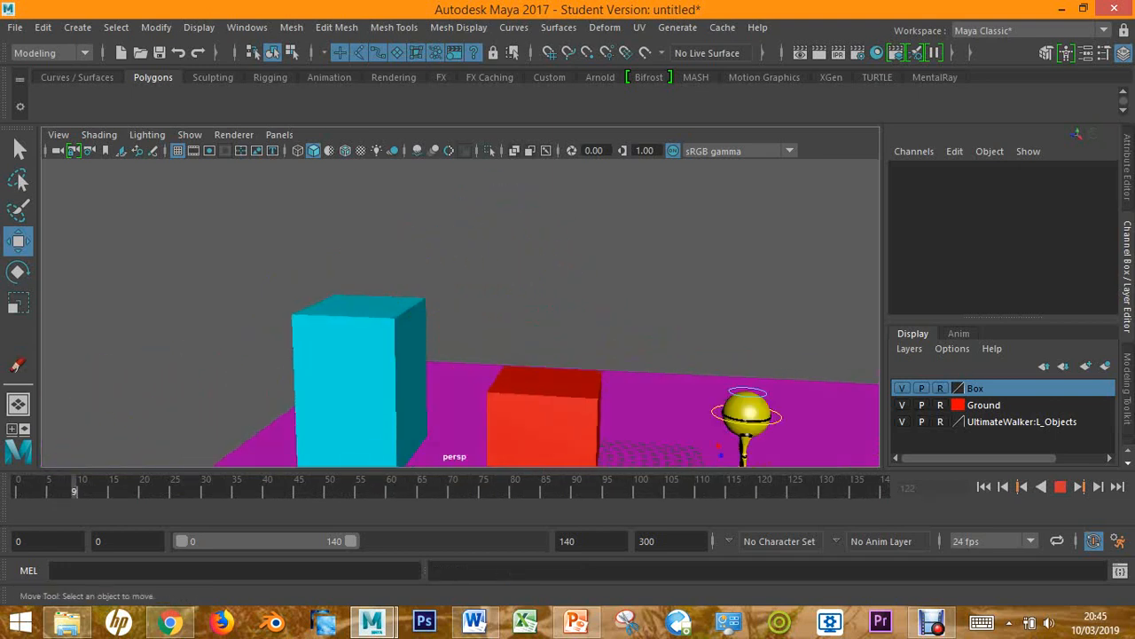
{"action": "scroll", "coordinate": [461, 313], "scroll_direction": "down", "scroll_amount": 2}
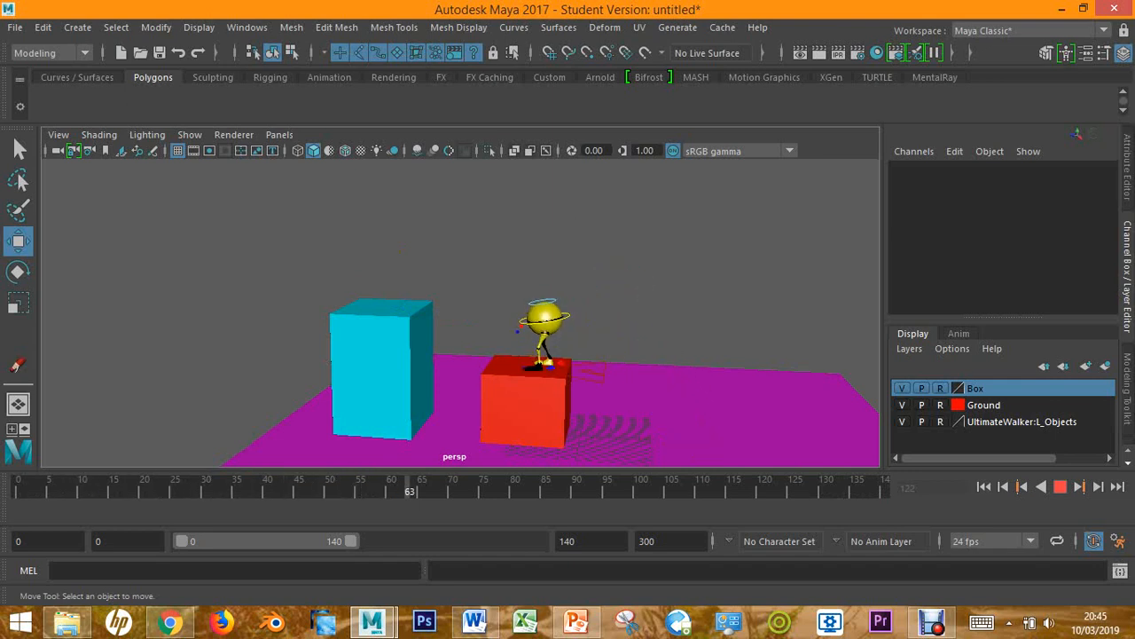
{"action": "key", "text": "Escape"}
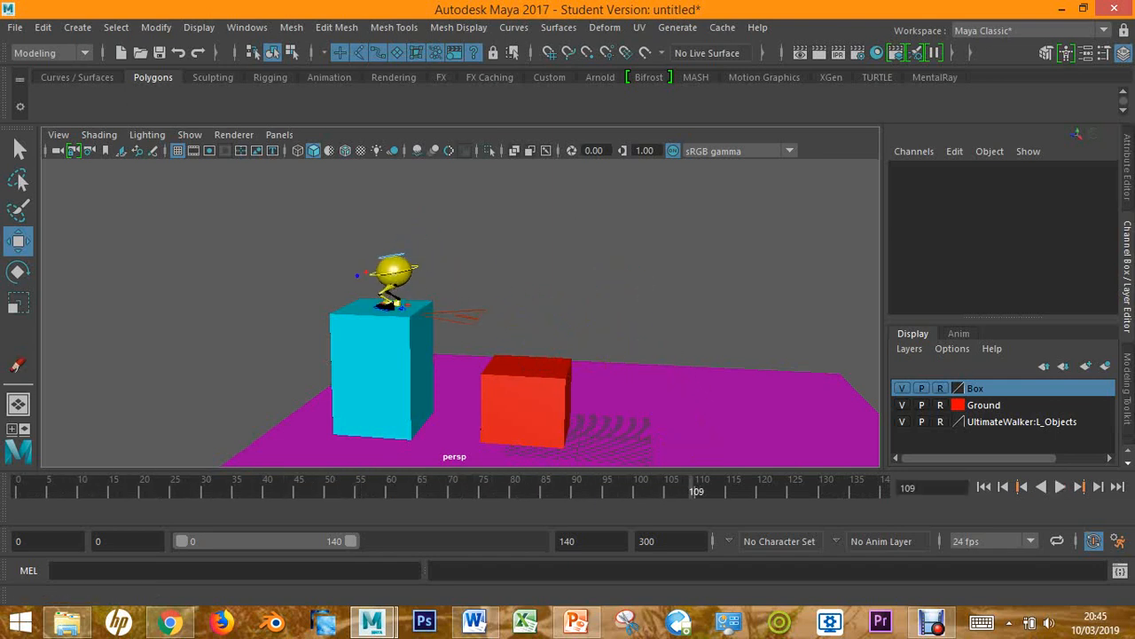